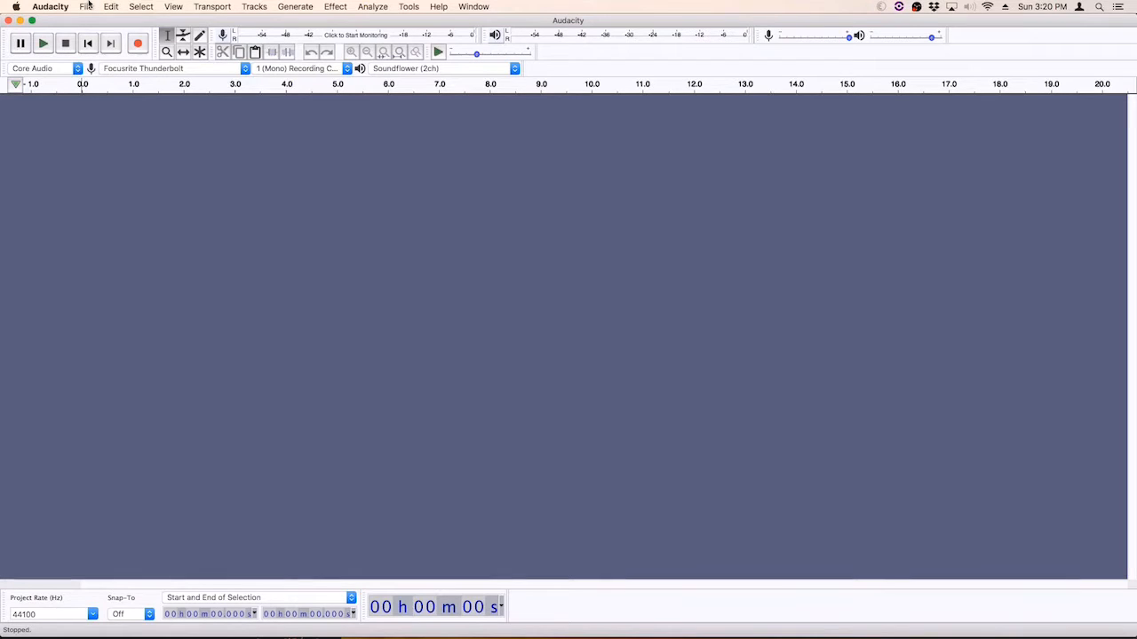
Import the KICK, OH, HH, ROOM, SNARE and TOMS WAV files from the drum loops folder as audio tracks
click(86, 6)
mouse_move(130, 103)
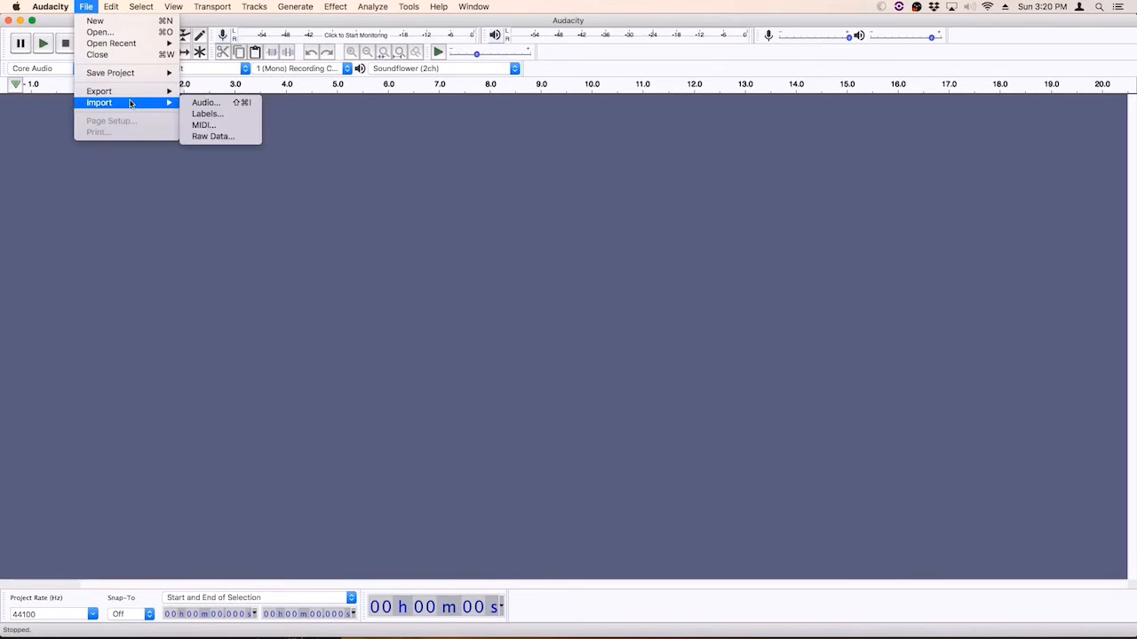
click(215, 104)
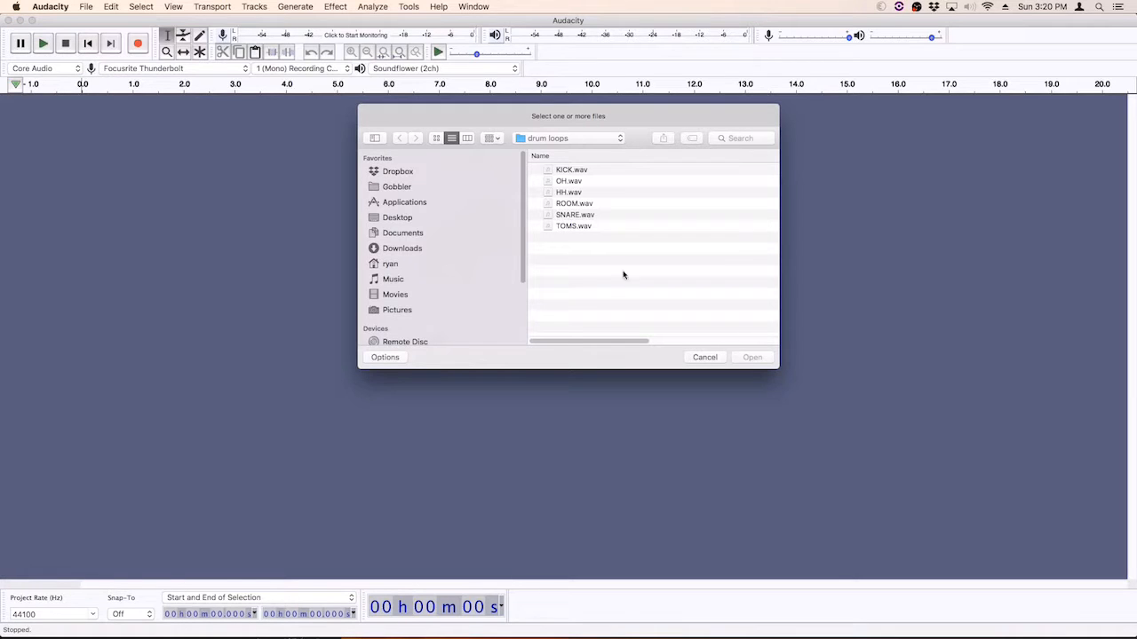
drag(623, 275, 586, 146)
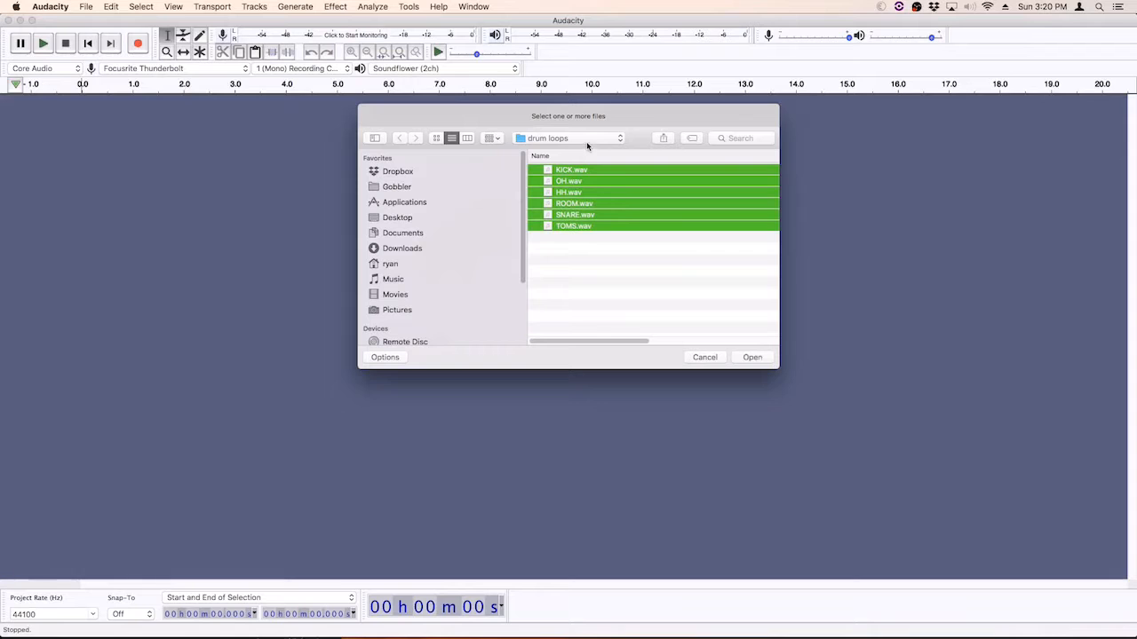
click(751, 357)
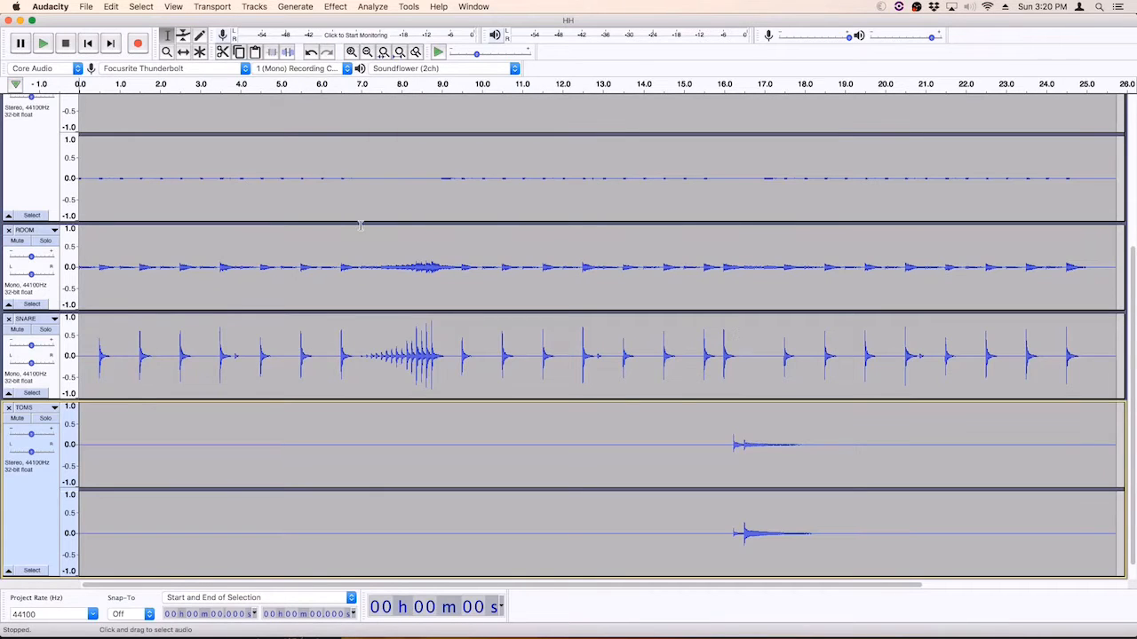
Move the KICK track up one position so it sits above the HH track
scroll(203, 377, up, 5)
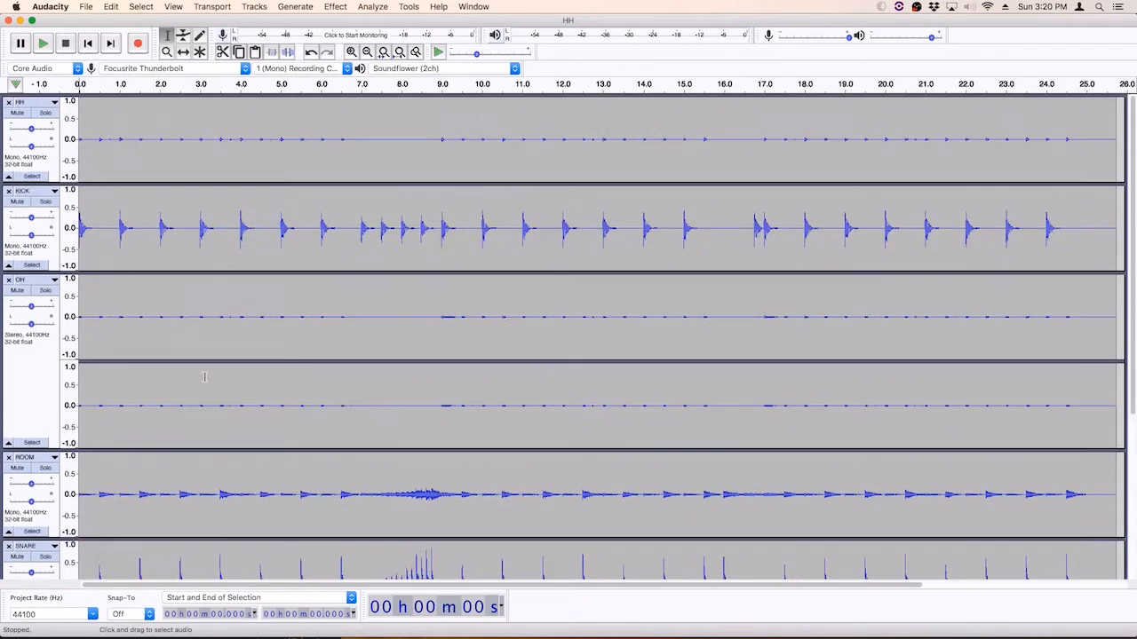
click(26, 103)
key(Escape)
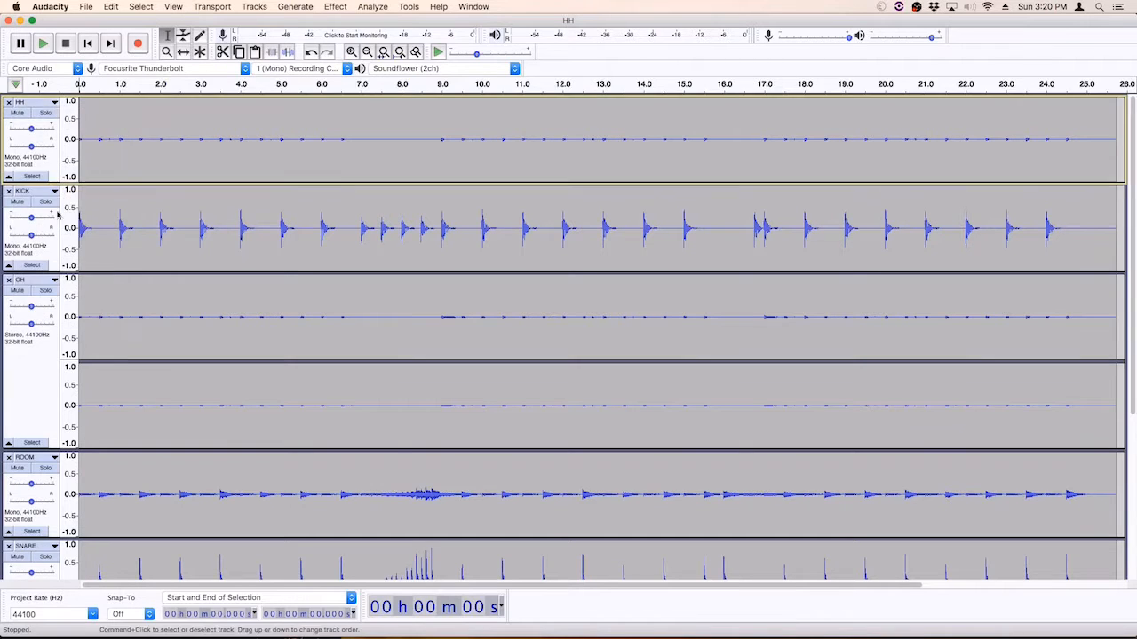
scroll(69, 414, down, 5)
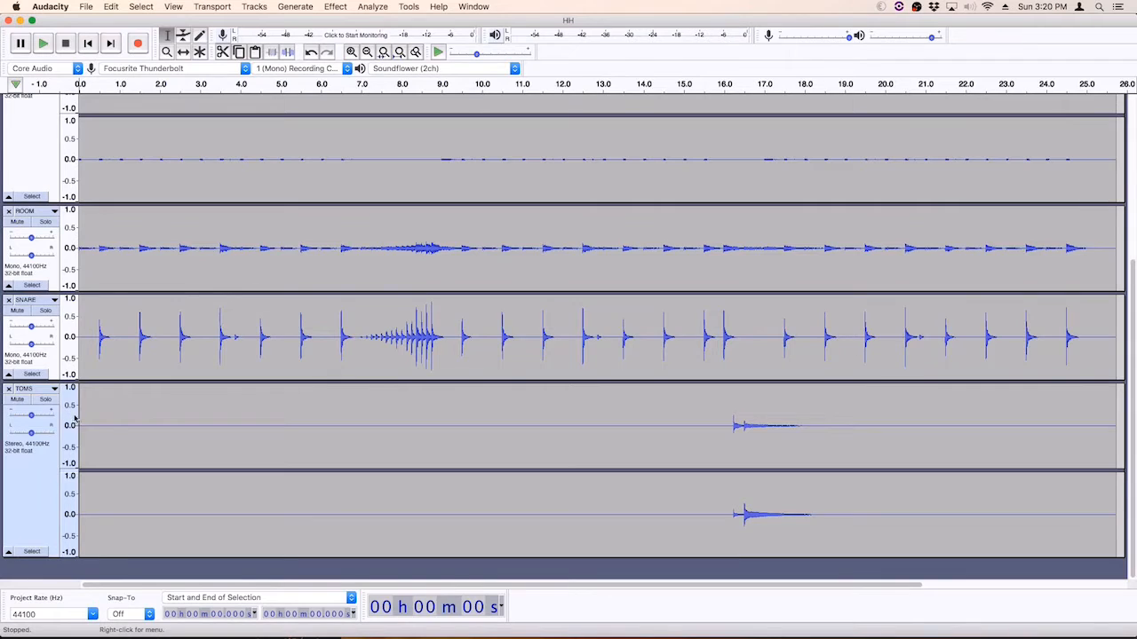
scroll(231, 433, up, 5)
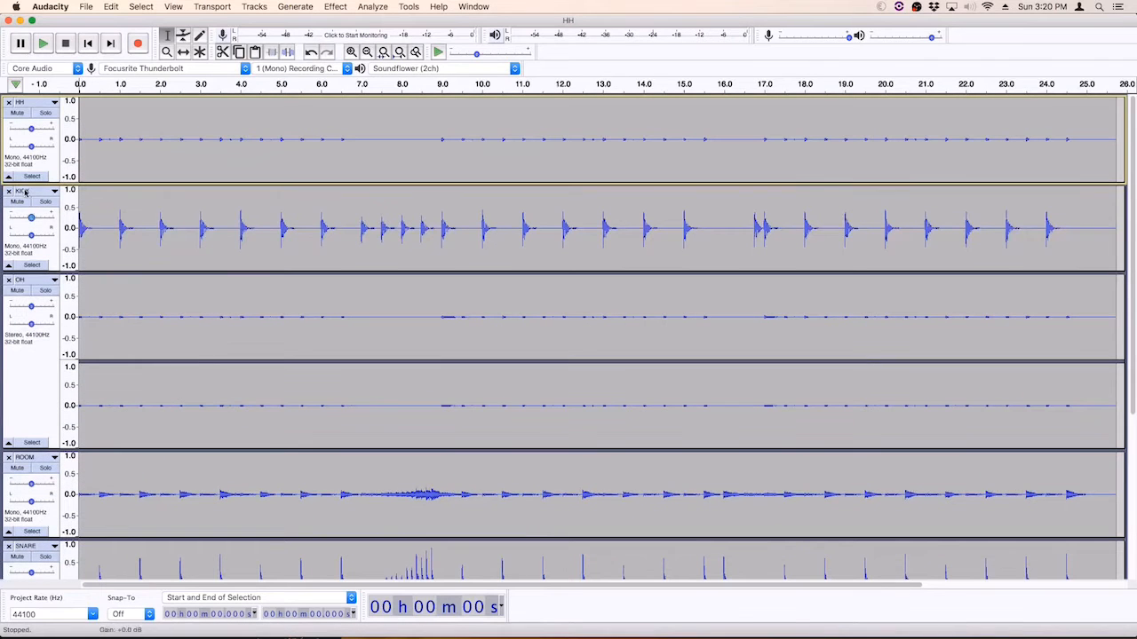
click(45, 194)
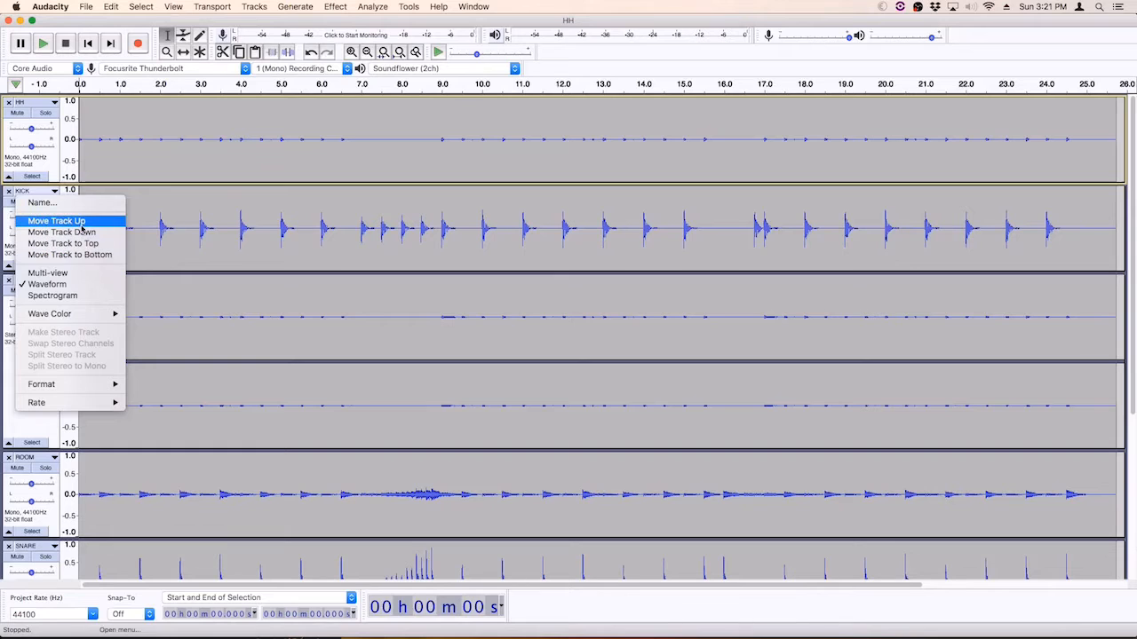
click(79, 220)
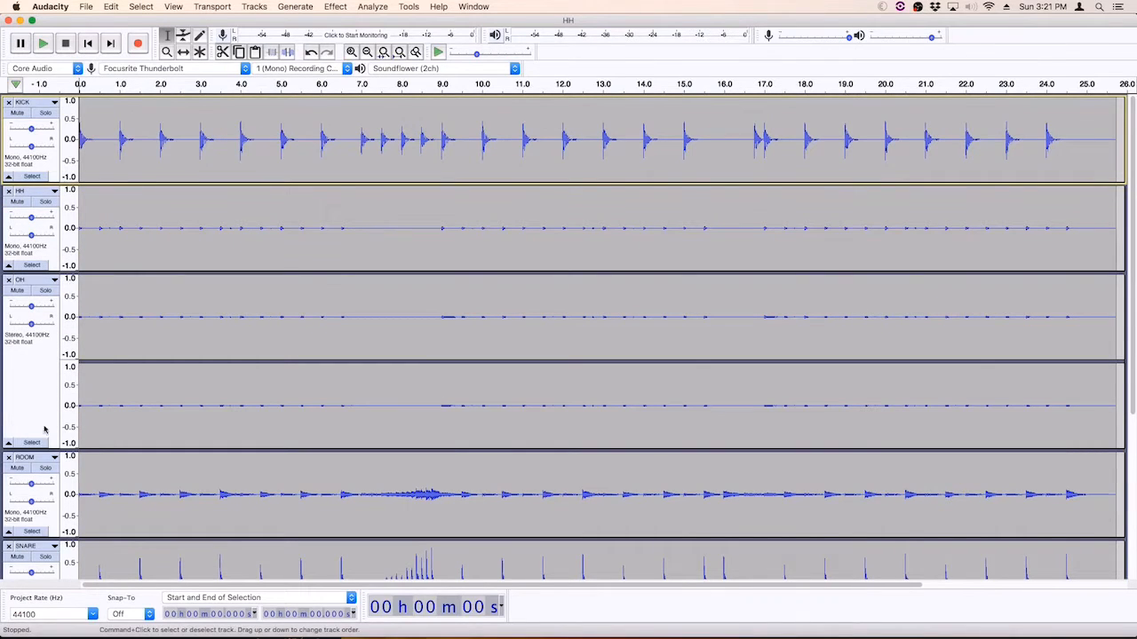
Move the SNARE track up past ROOM, OH and HH so it sits directly below KICK
click(31, 546)
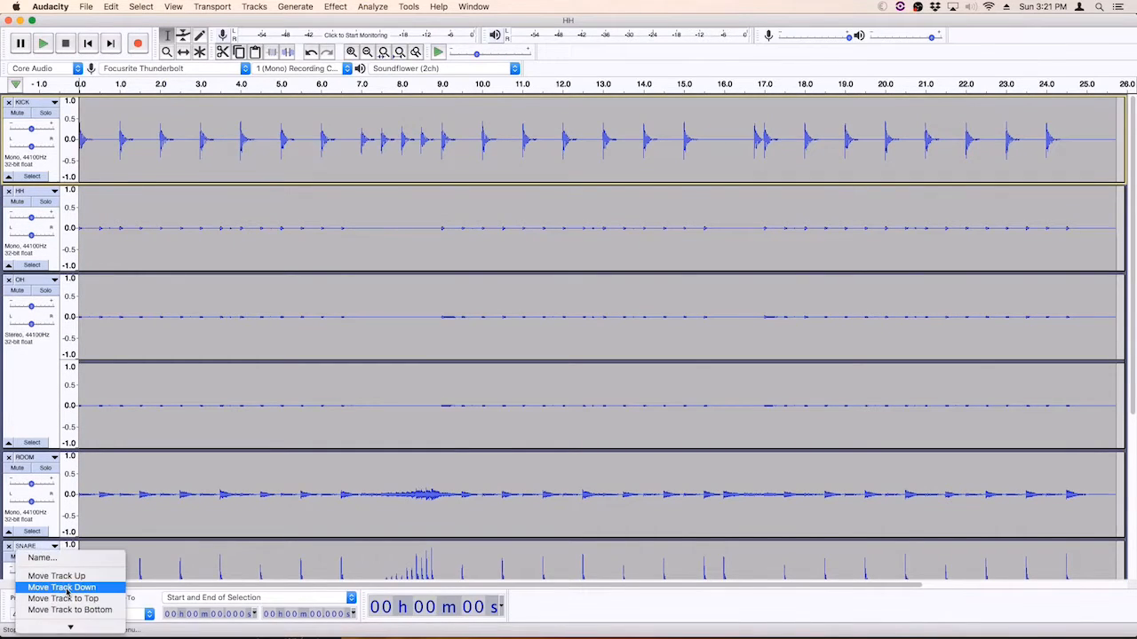
click(56, 576)
click(31, 458)
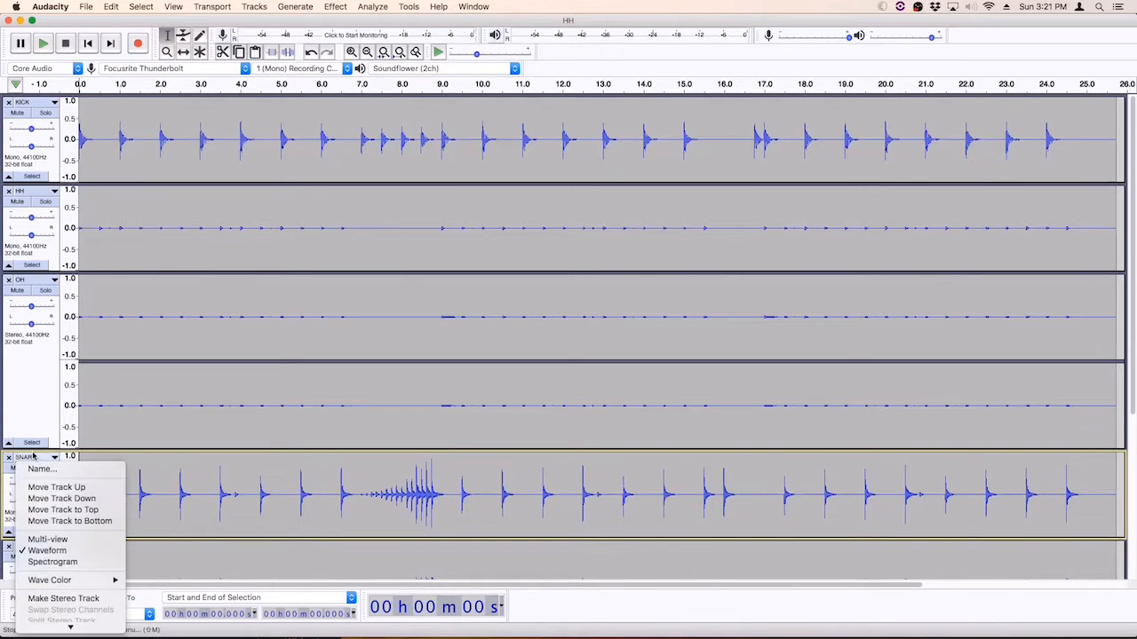
click(60, 487)
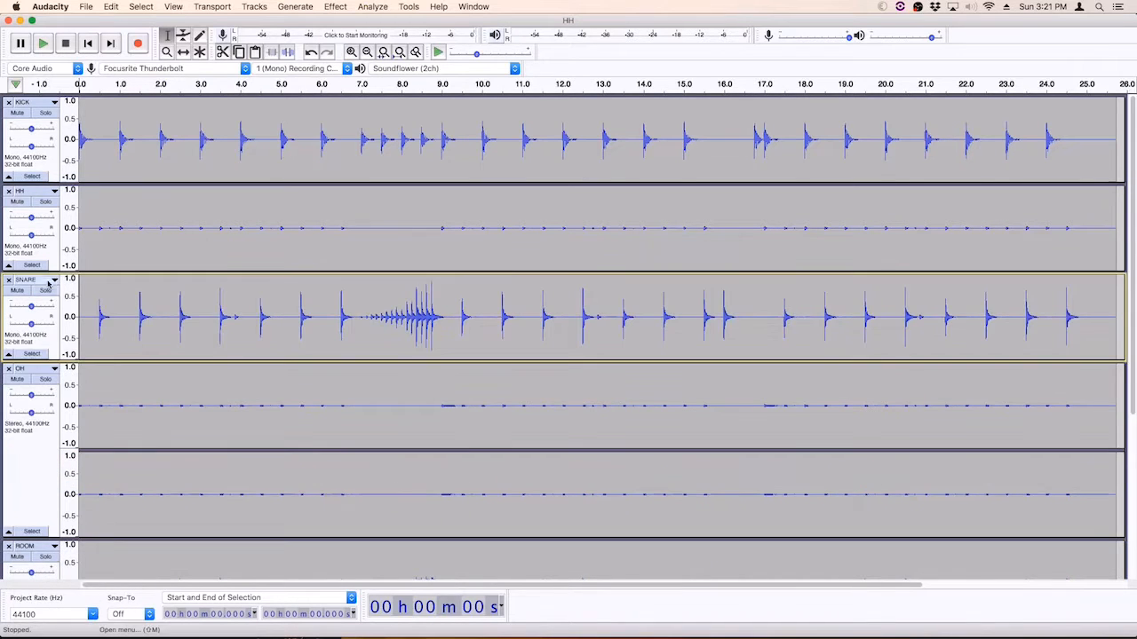
click(36, 279)
click(63, 309)
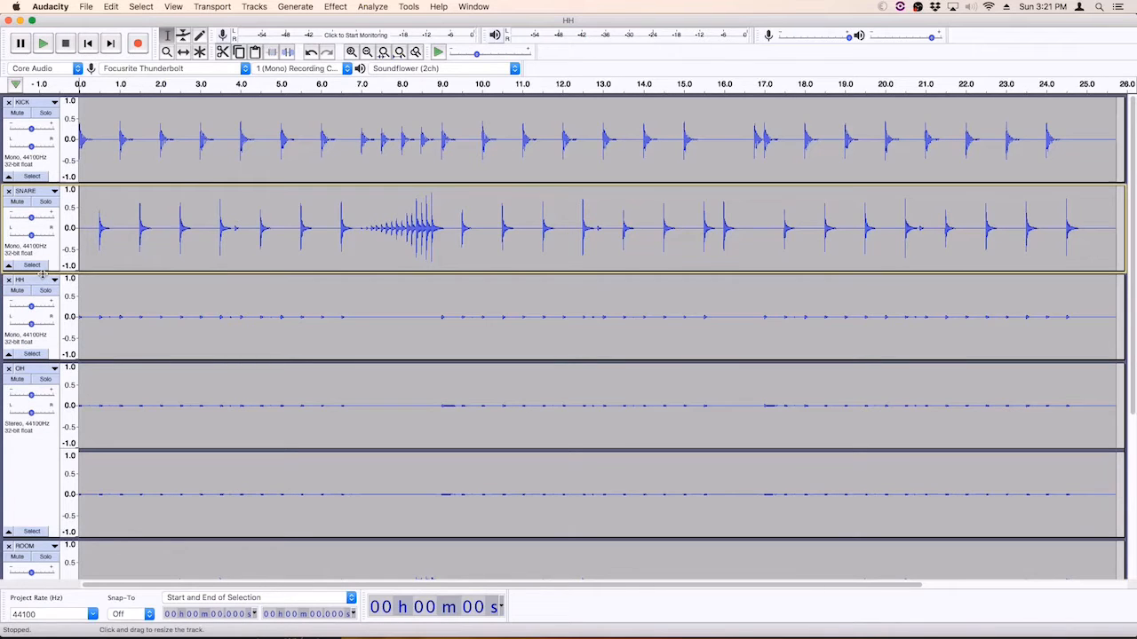
Move the TOMS track up past ROOM, OH and HH so it sits directly below SNARE
scroll(22, 388, down, 1)
scroll(30, 385, down, 5)
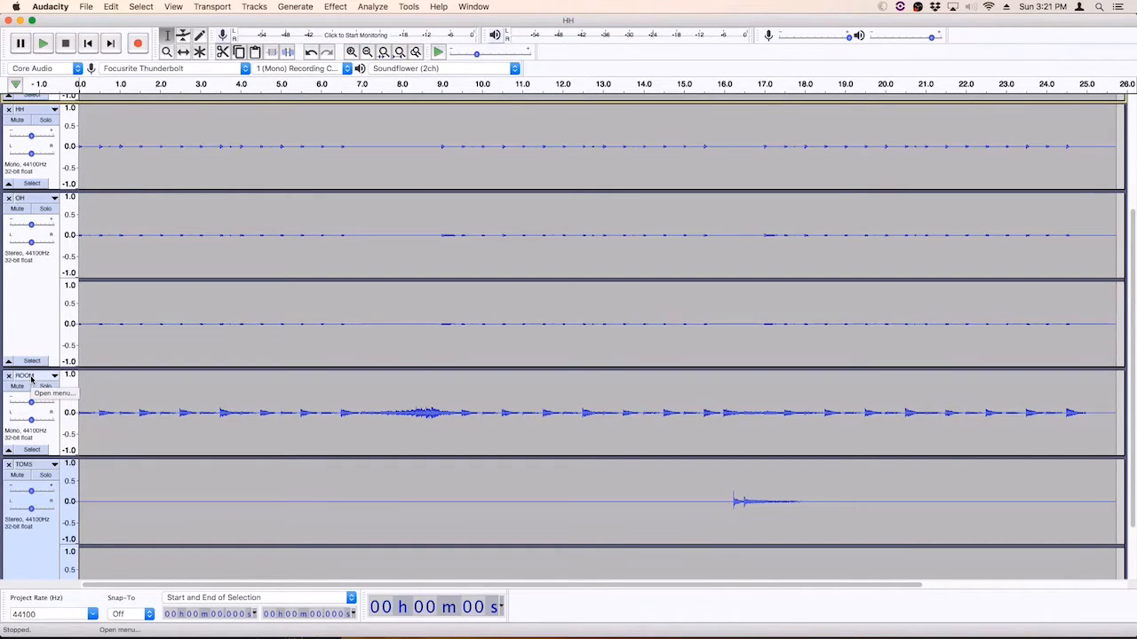
click(25, 464)
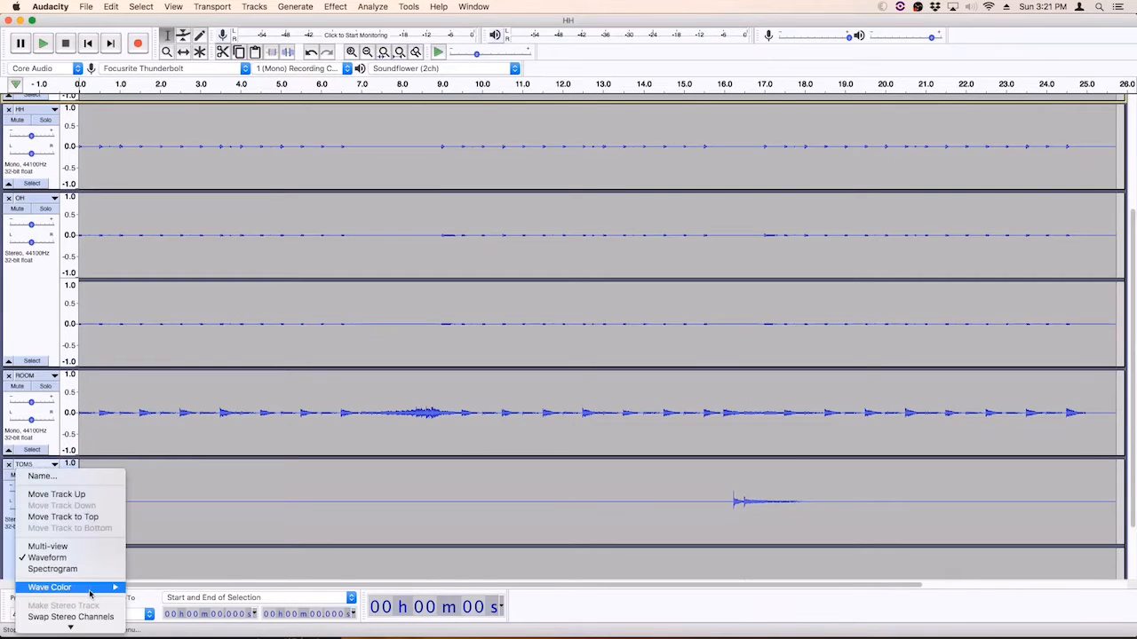
click(70, 486)
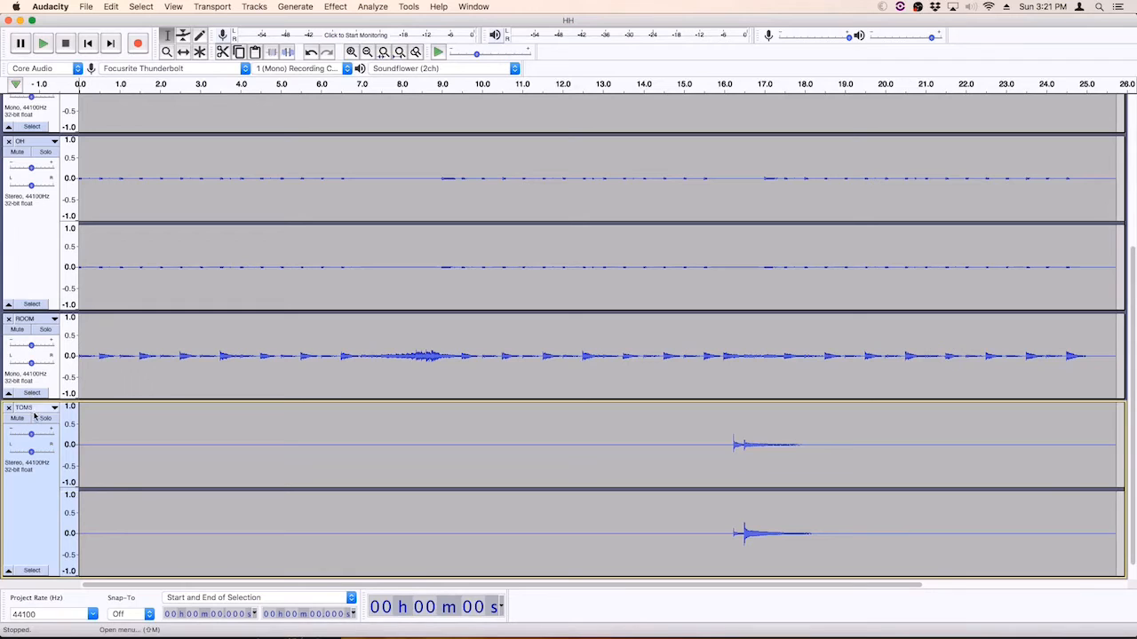
click(26, 408)
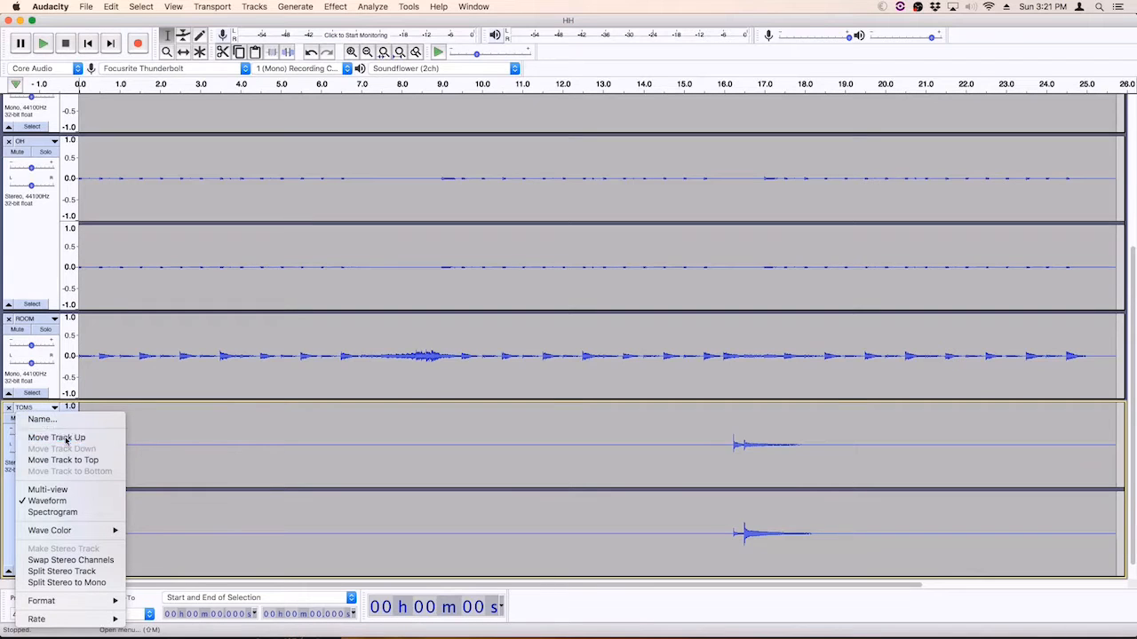
click(55, 439)
click(32, 319)
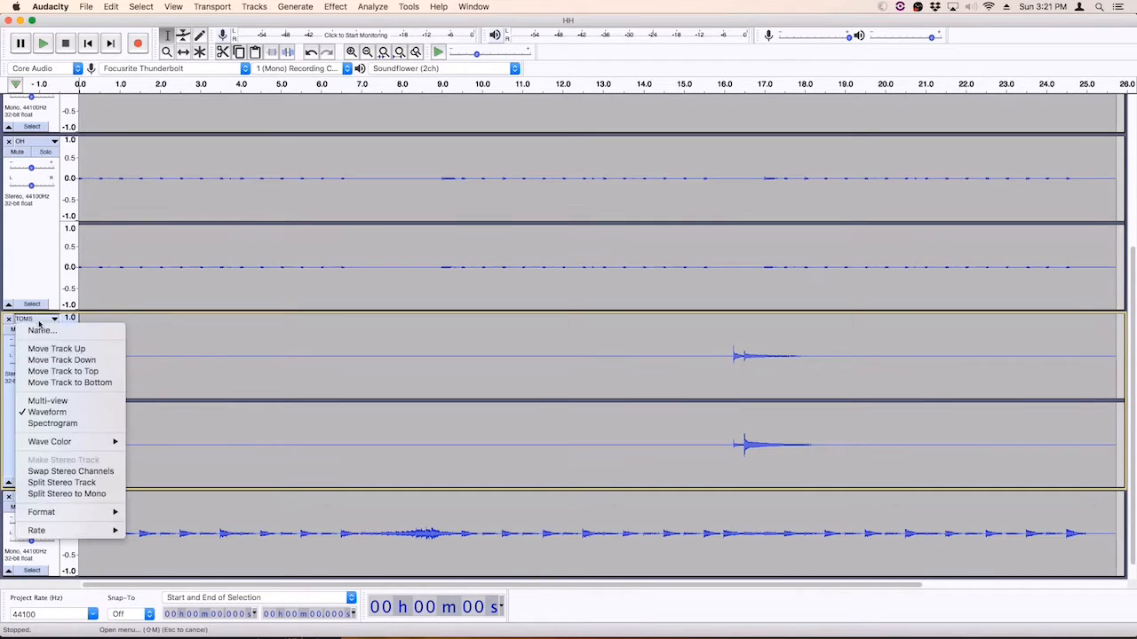
click(56, 348)
scroll(53, 329, up, 5)
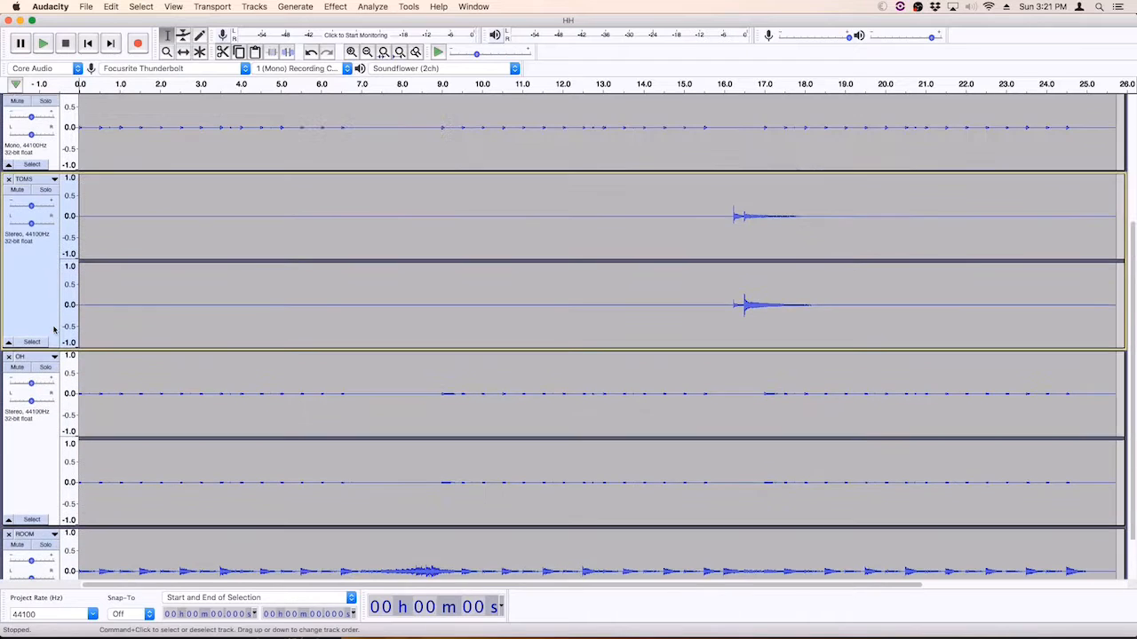
click(40, 369)
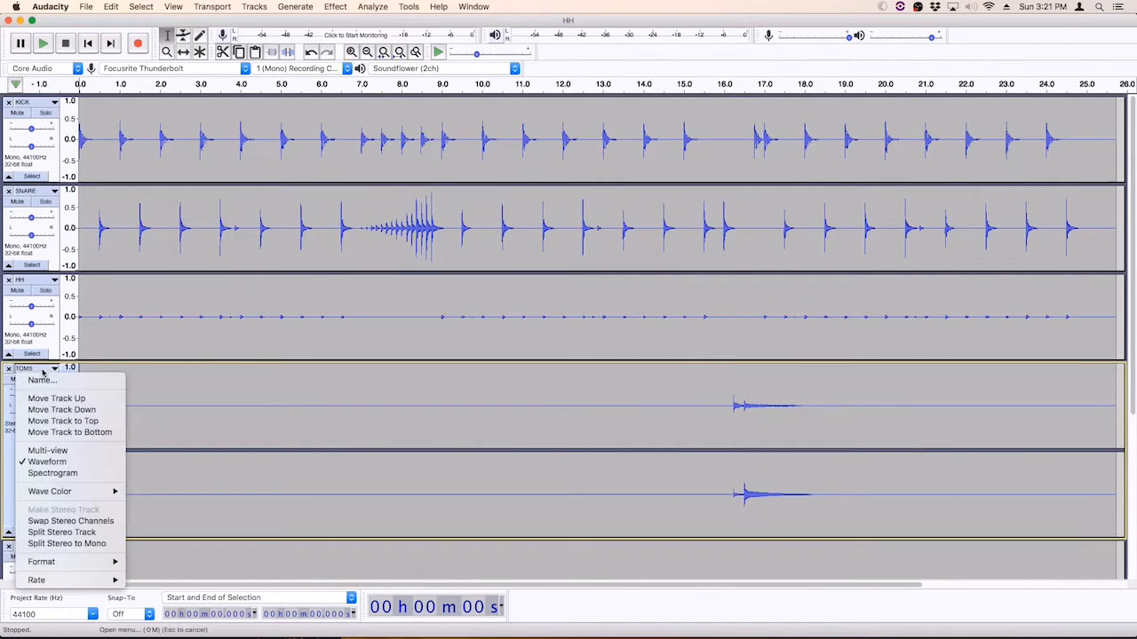
click(78, 400)
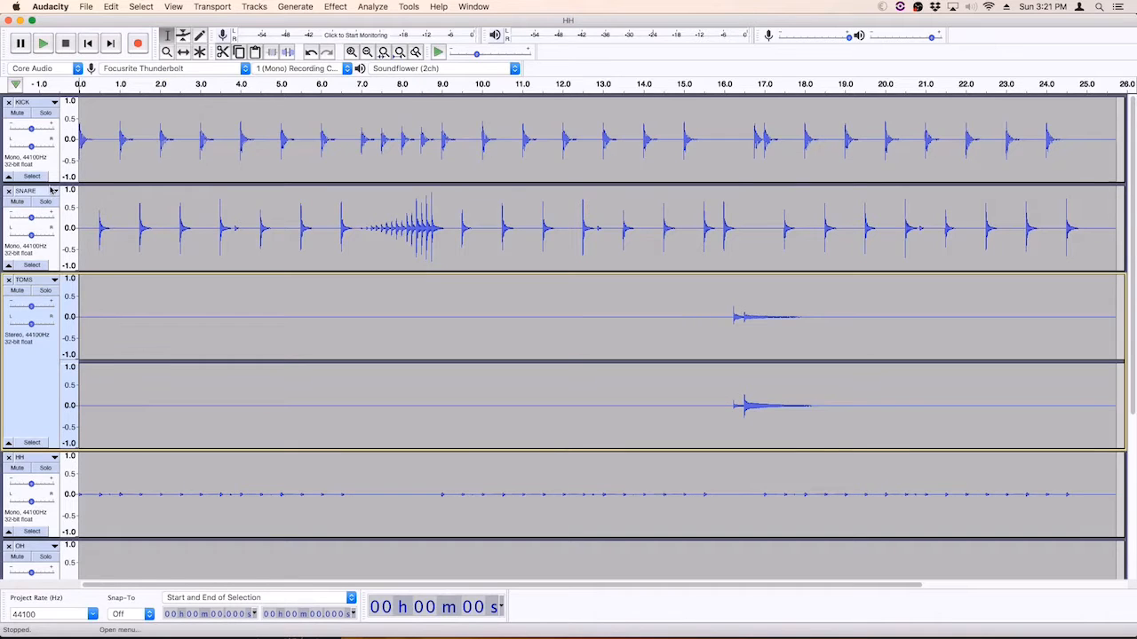
Check the order of the drum tracks and play the project from the start to hear them together, stopping partway through
scroll(72, 405, down, 5)
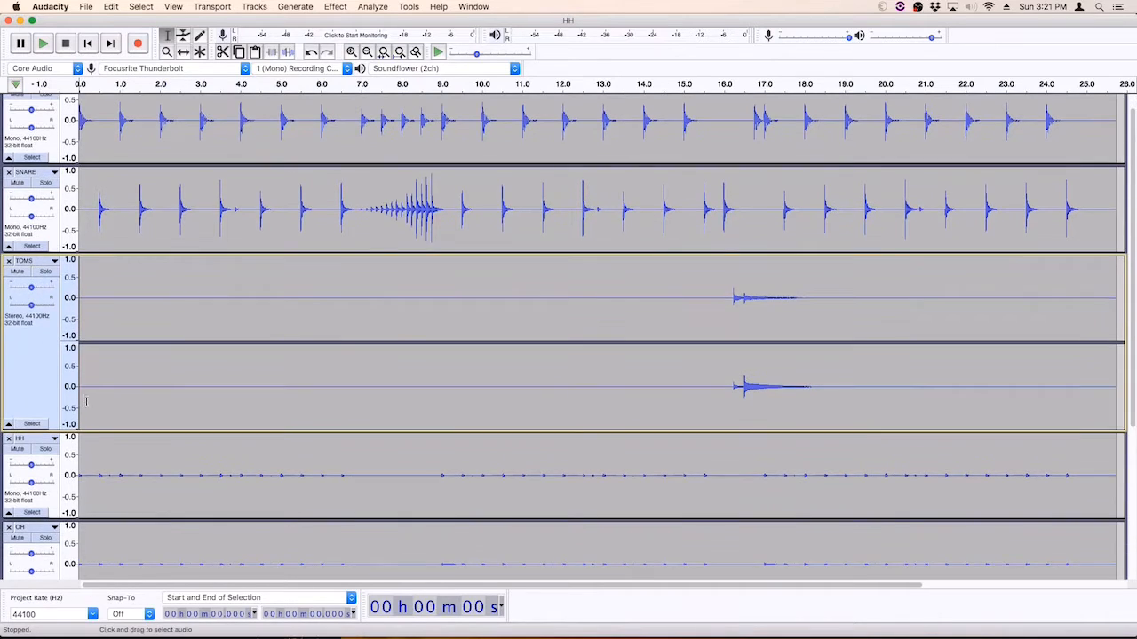
scroll(53, 284, down, 3)
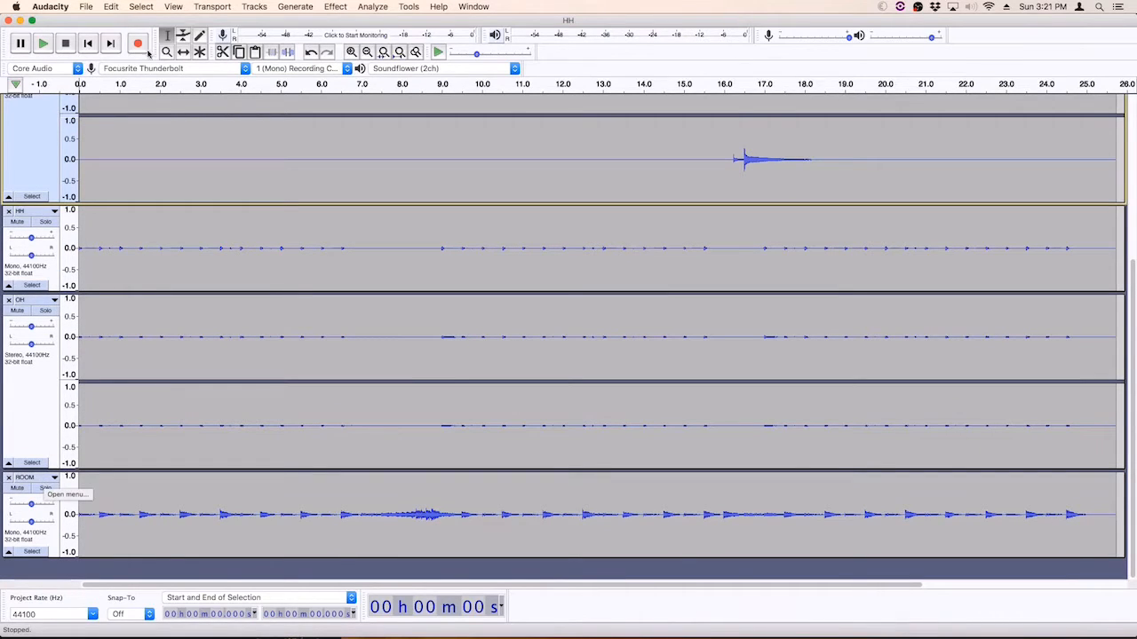
scroll(39, 212, up, 9)
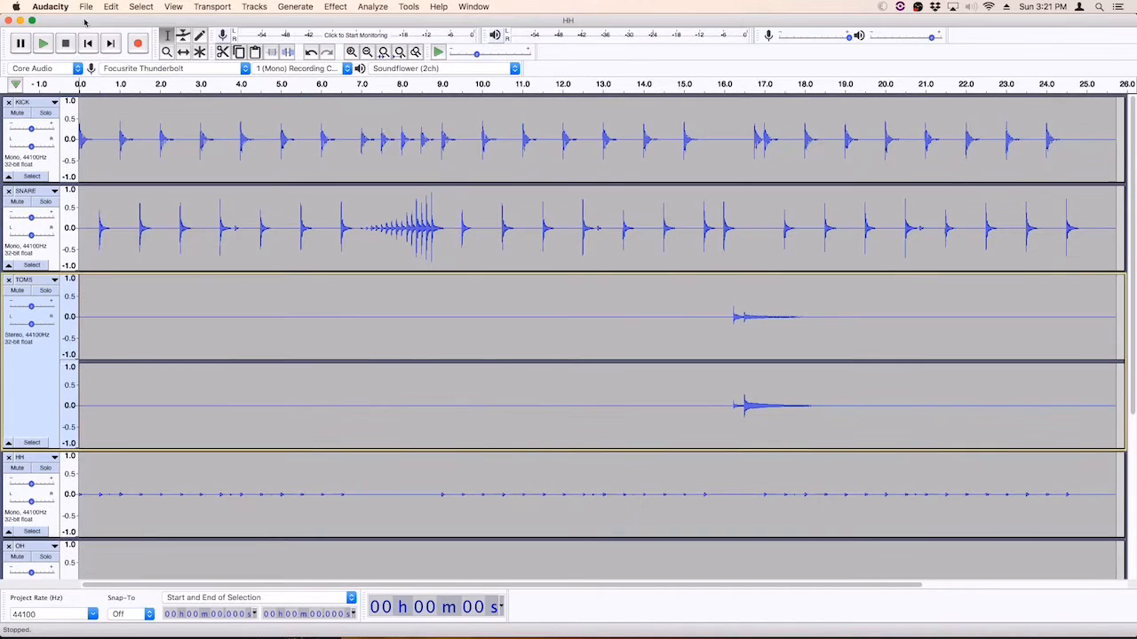
click(43, 43)
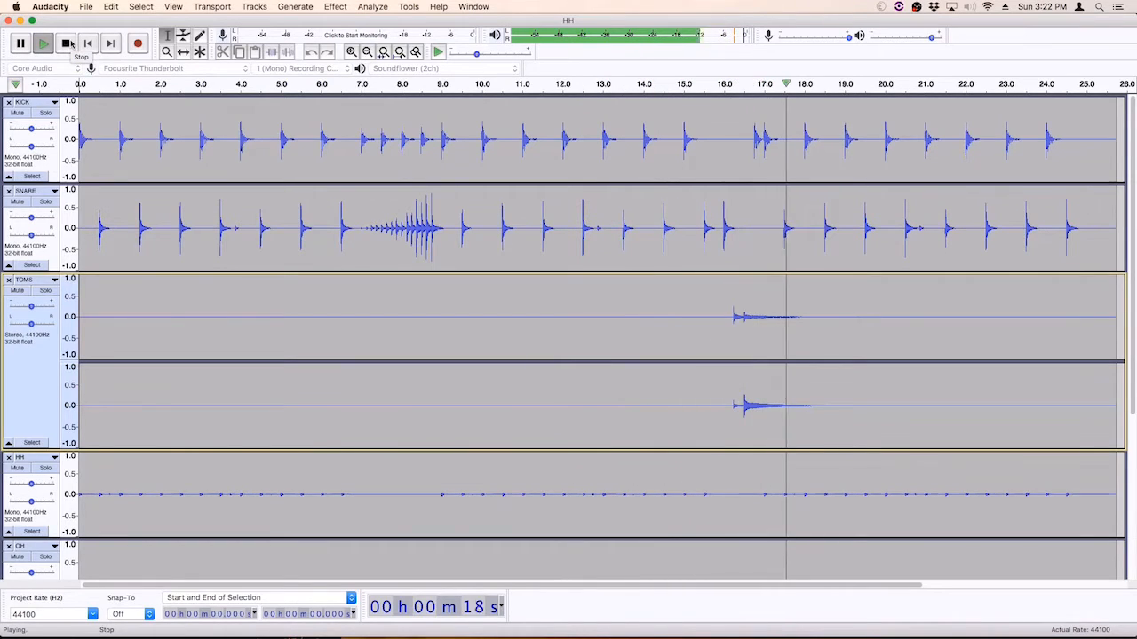
click(71, 45)
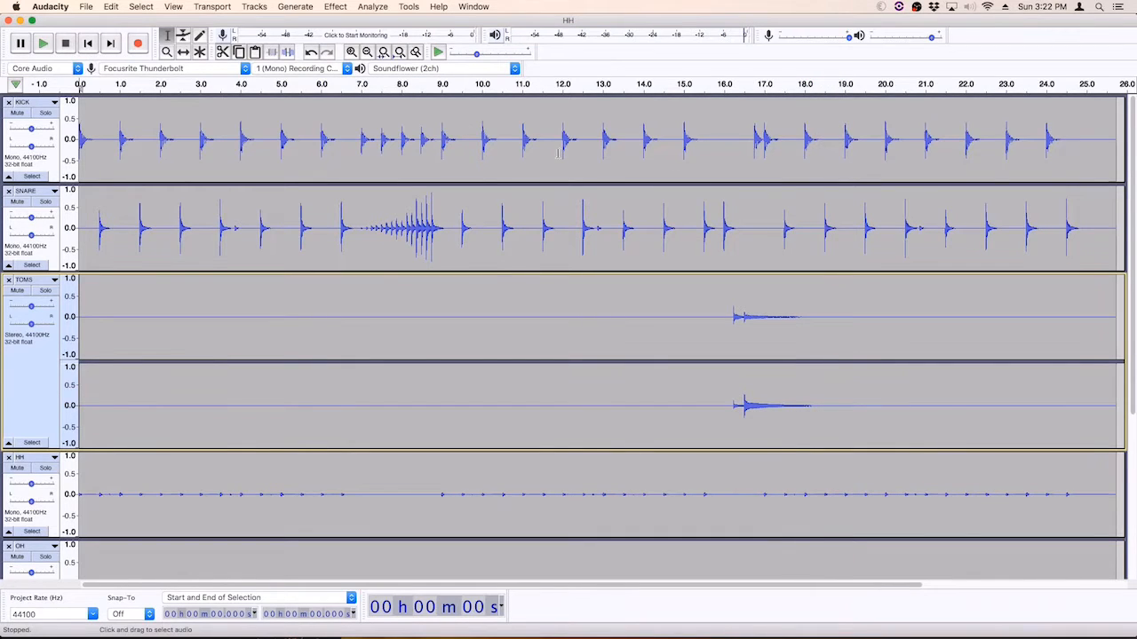
Play the drum tracks with the Mixer Board open to check each track's level, and stop playback
click(173, 6)
mouse_move(180, 34)
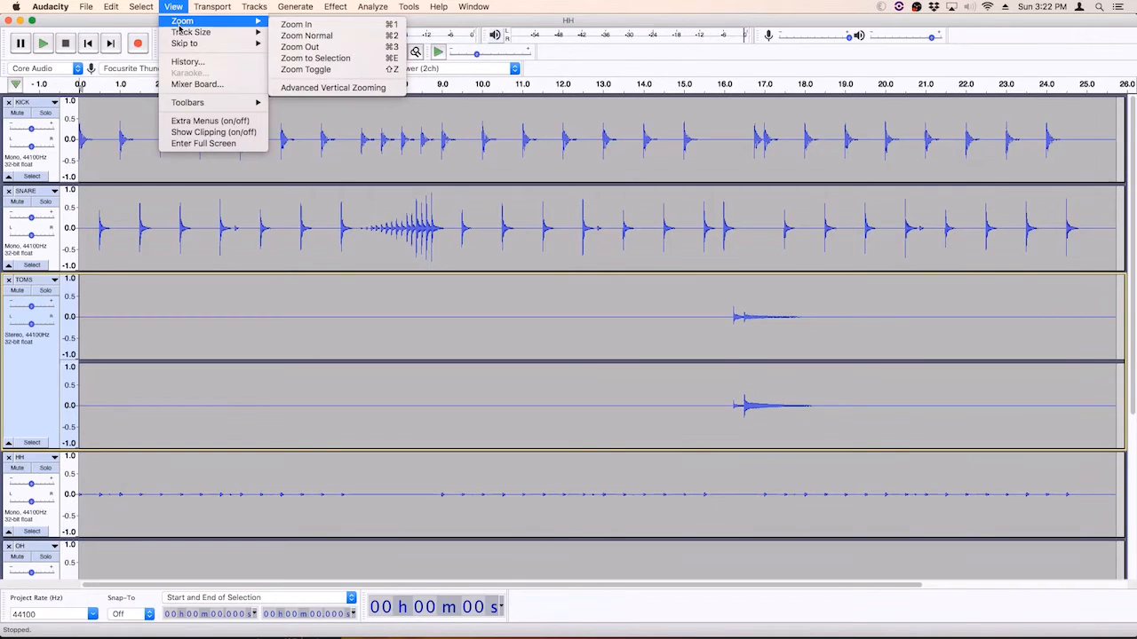
click(196, 83)
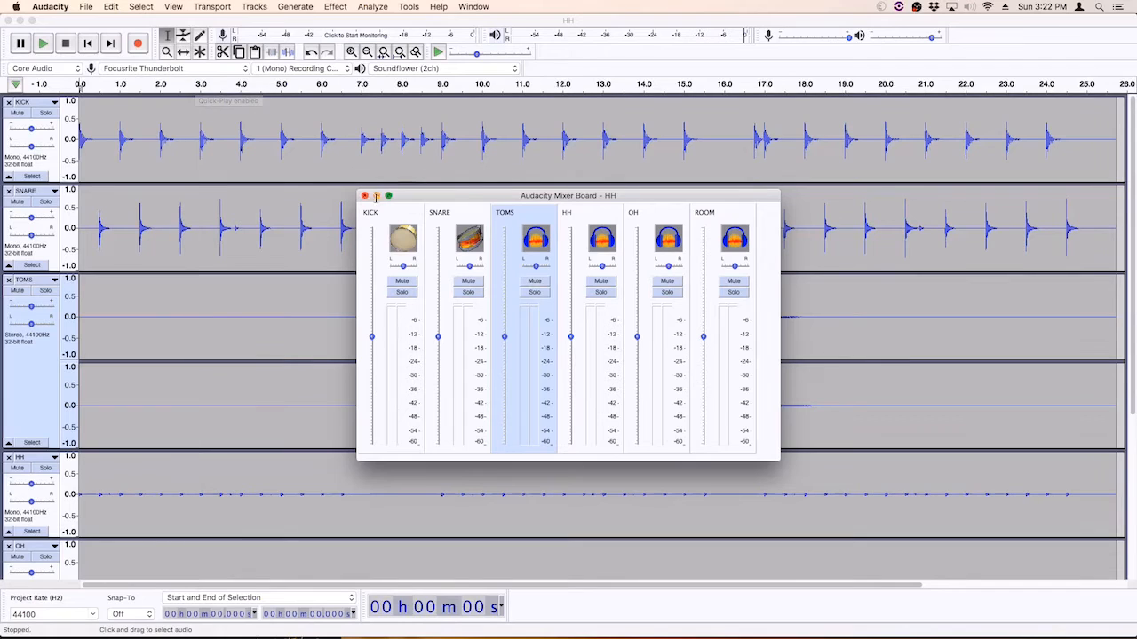
click(302, 487)
key(space)
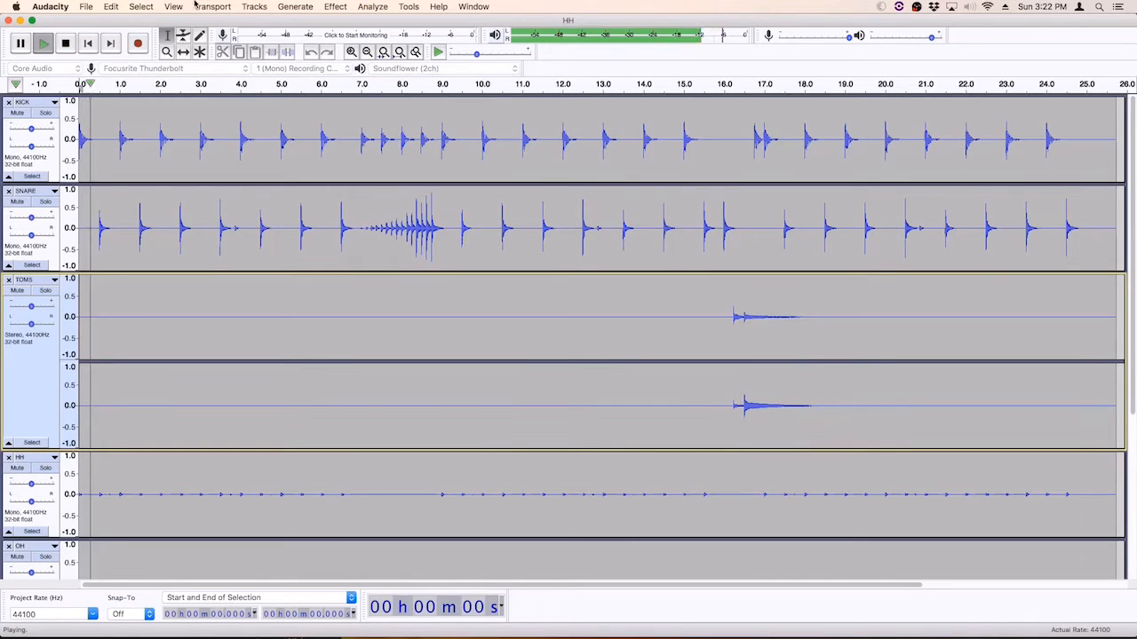
click(194, 6)
click(196, 84)
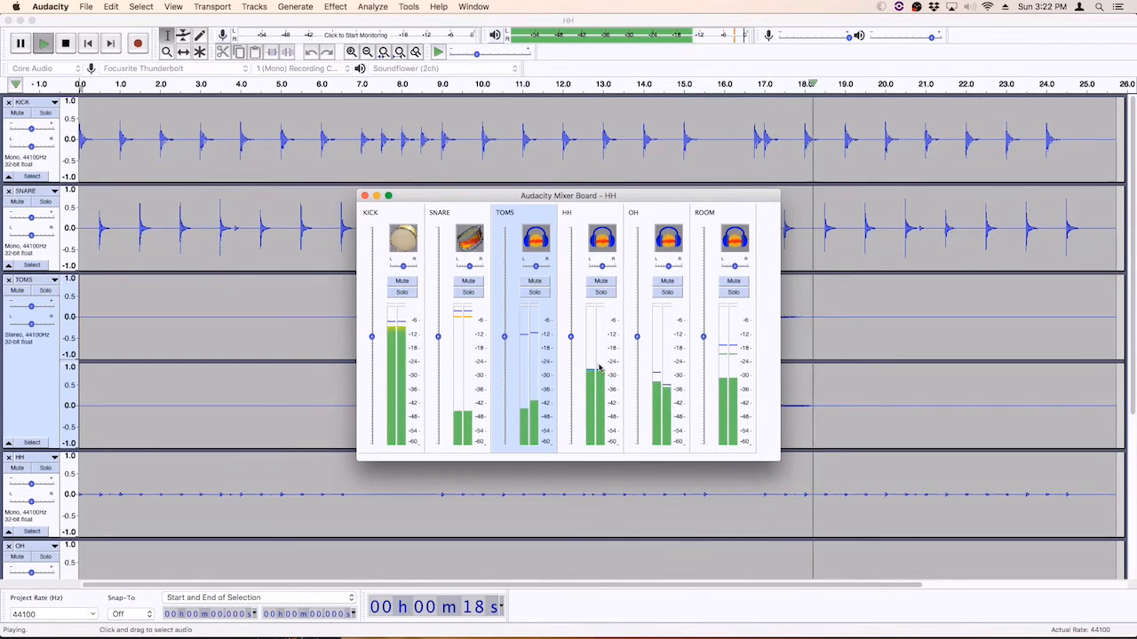
click(66, 44)
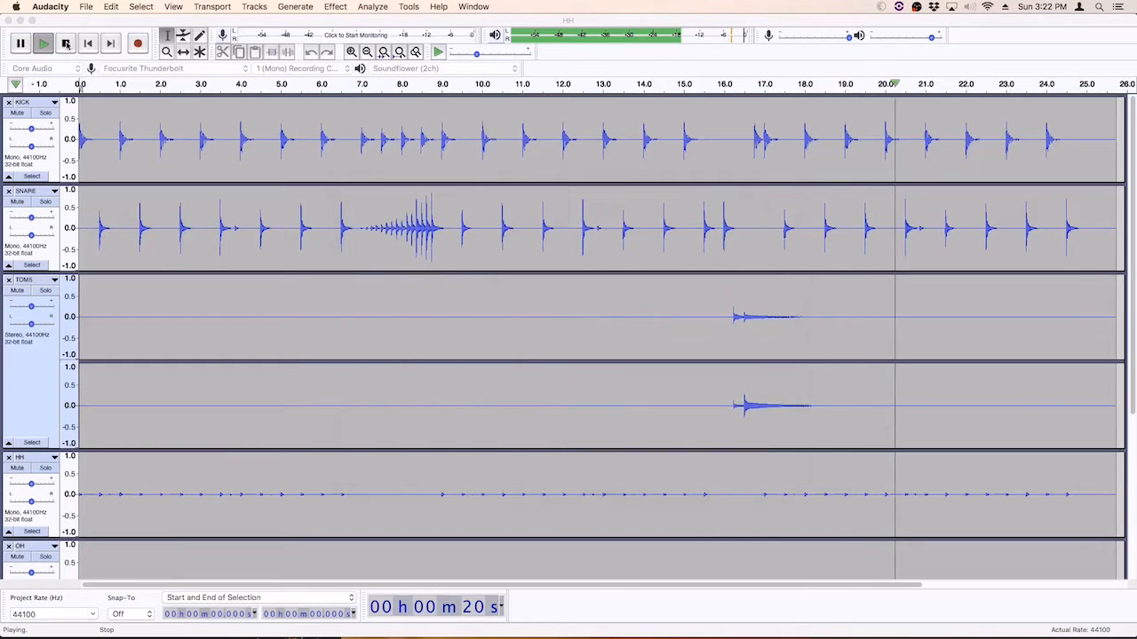
click(66, 44)
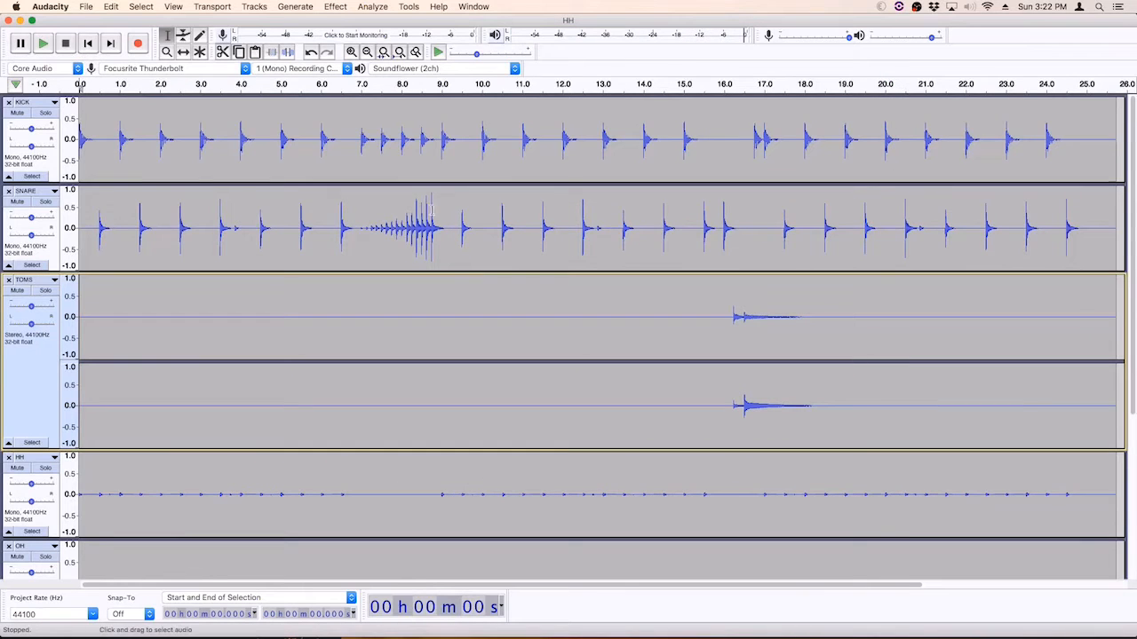
click(87, 6)
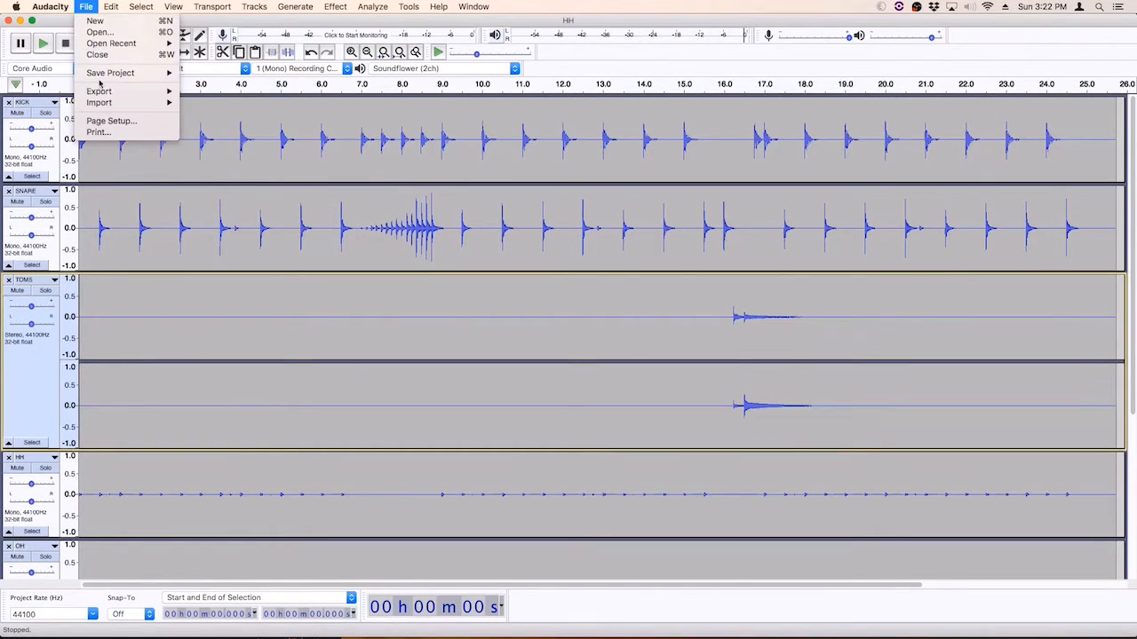
mouse_move(104, 103)
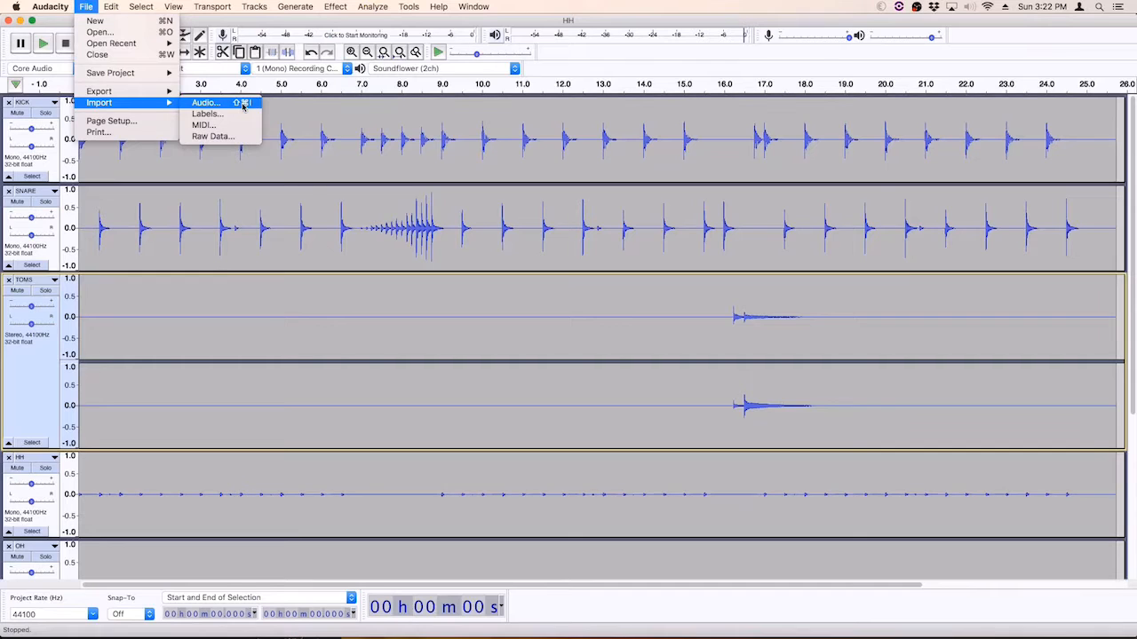
click(206, 102)
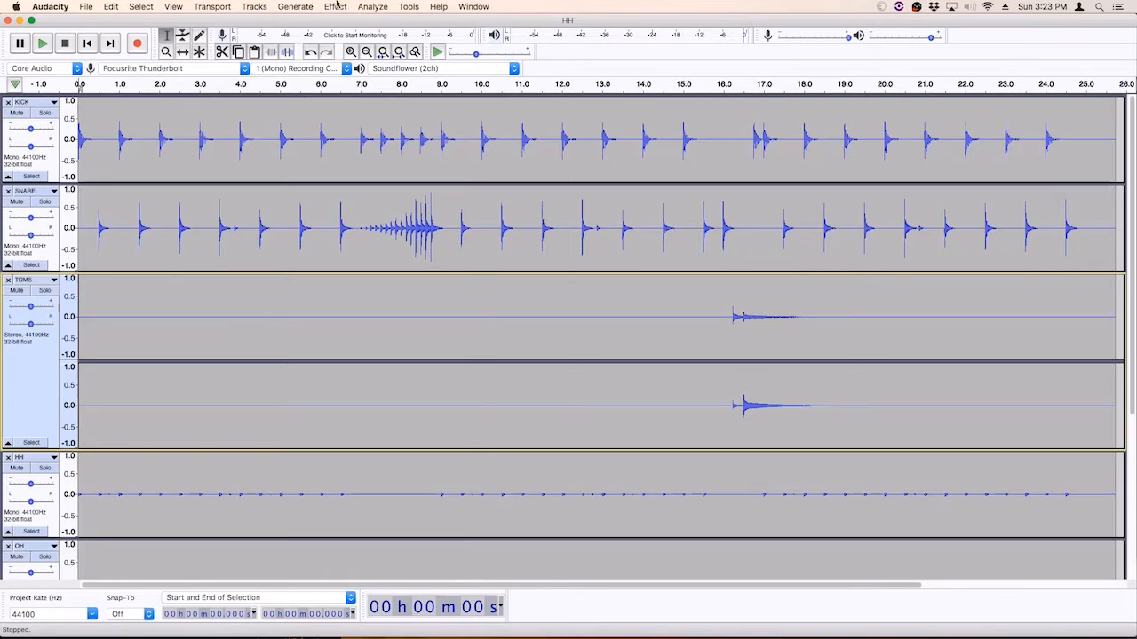
click(336, 6)
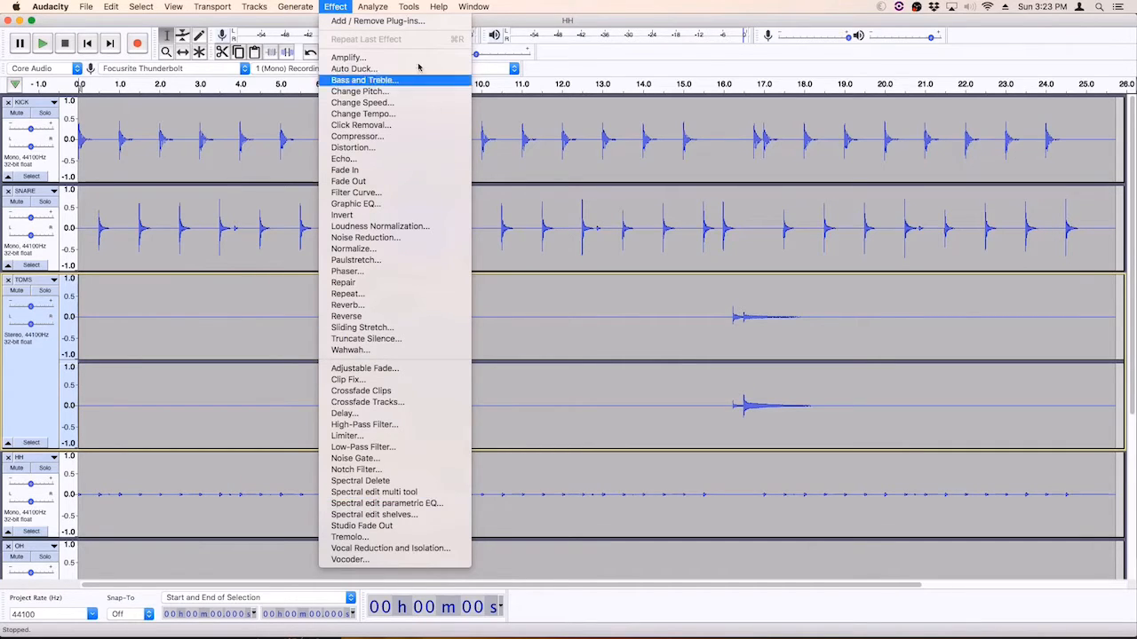
mouse_move(295, 7)
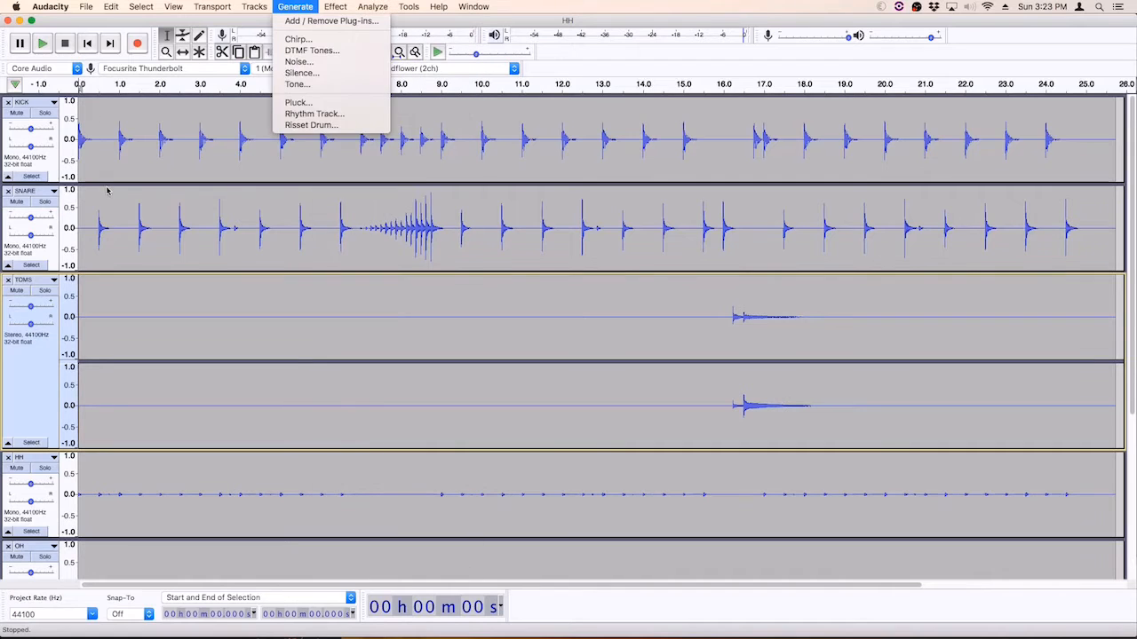
click(71, 199)
scroll(89, 300, down, 5)
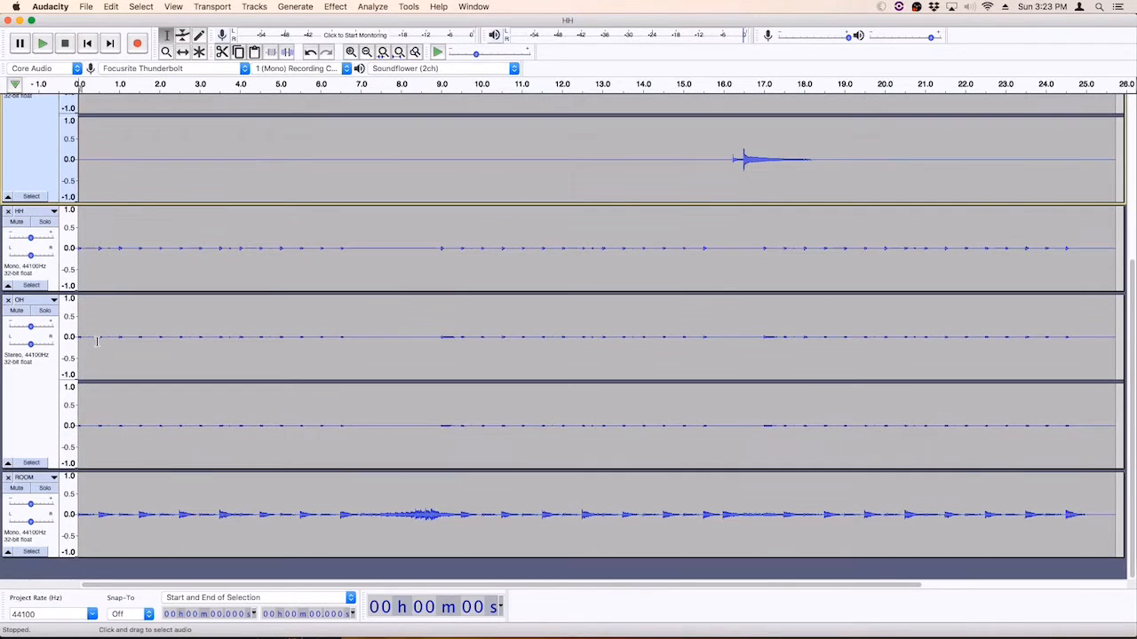
scroll(130, 352, up, 5)
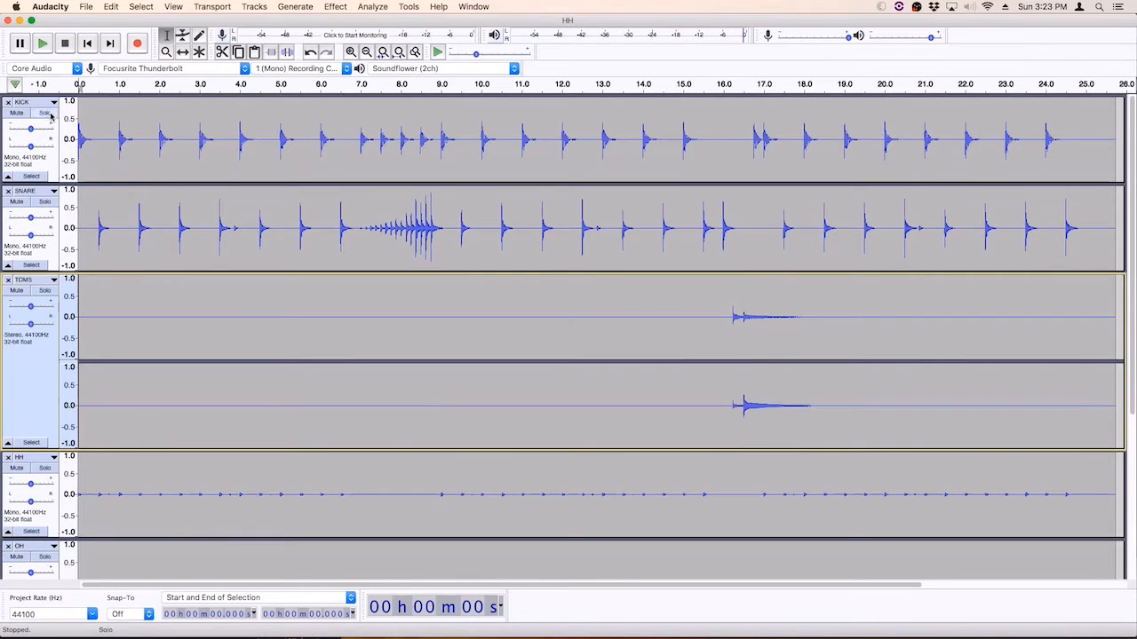
Solo the SNARE track, play it by itself for a few seconds, and stop at the project start
click(44, 202)
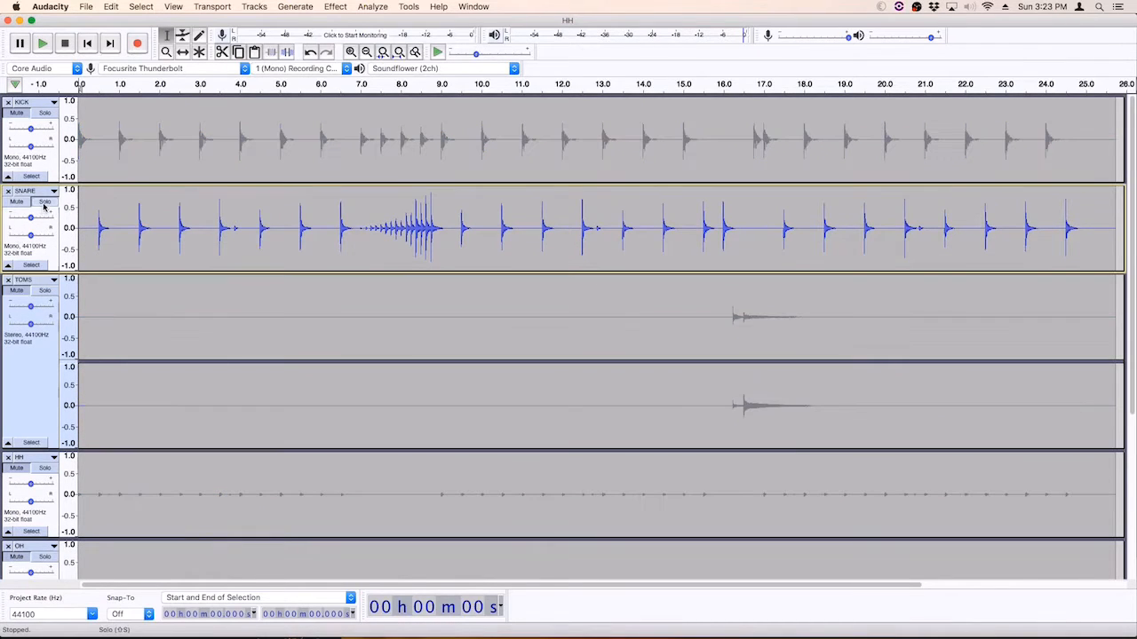
click(50, 46)
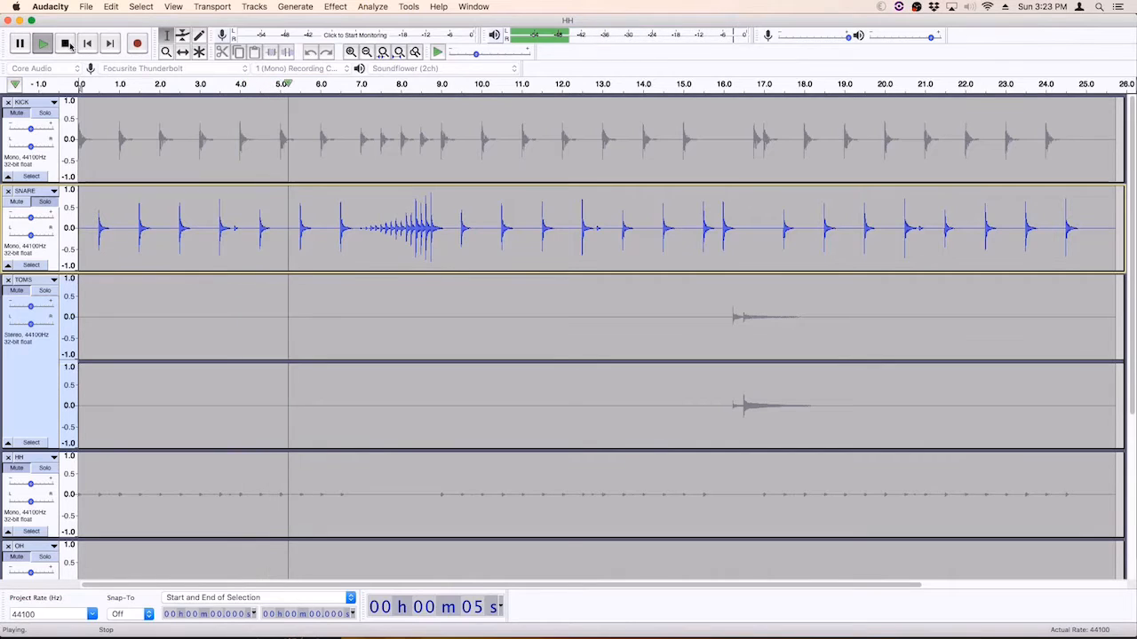
click(66, 45)
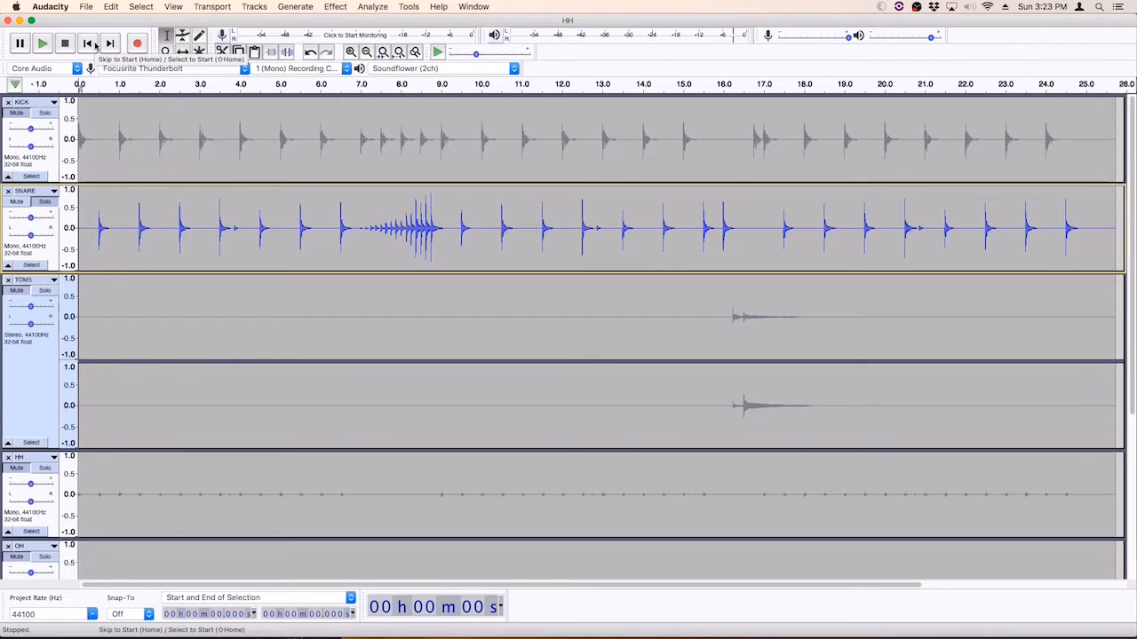
click(90, 43)
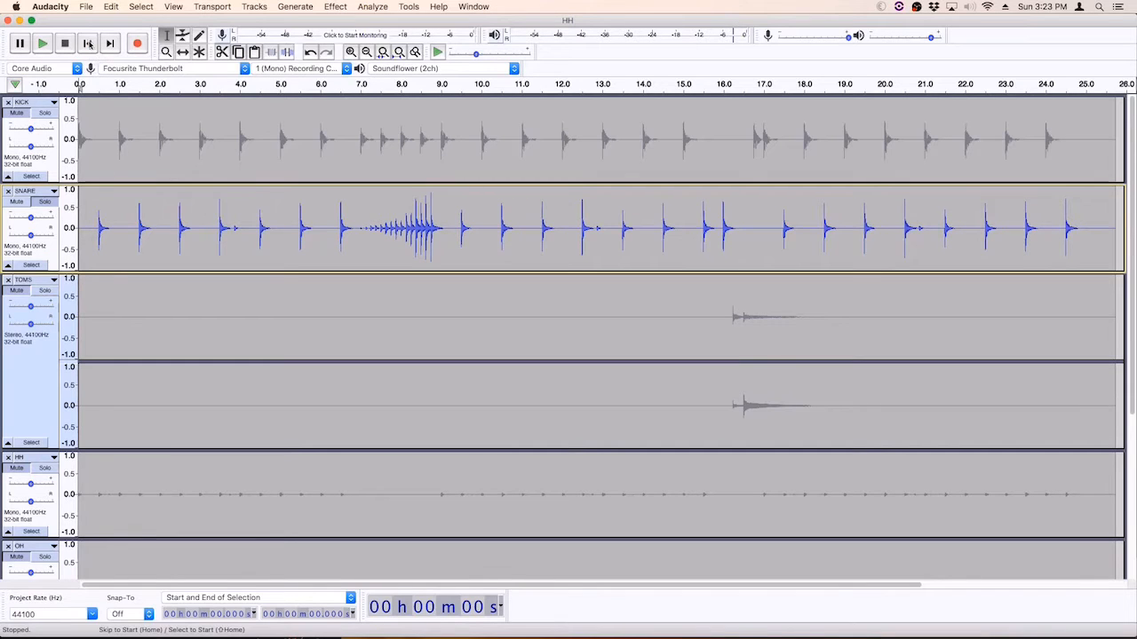
Apply Bass and Treble to the whole SNARE track twice in a row, with Bass at 3.0 dB, Treble at 6.0 dB and Volume at 0.0 dB
double_click(91, 227)
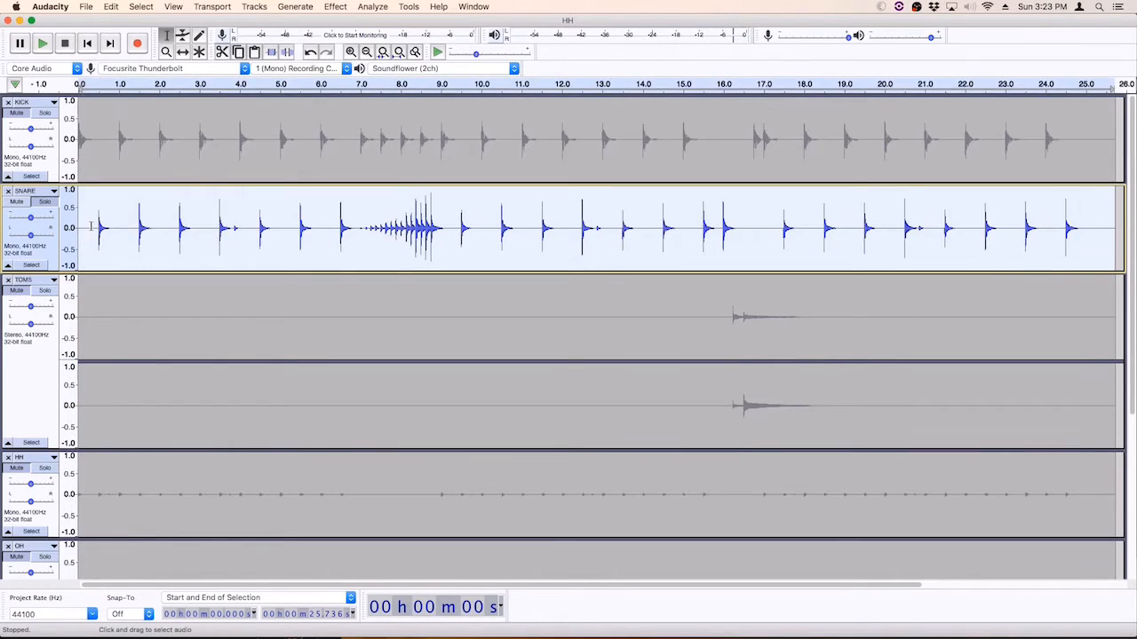
click(334, 6)
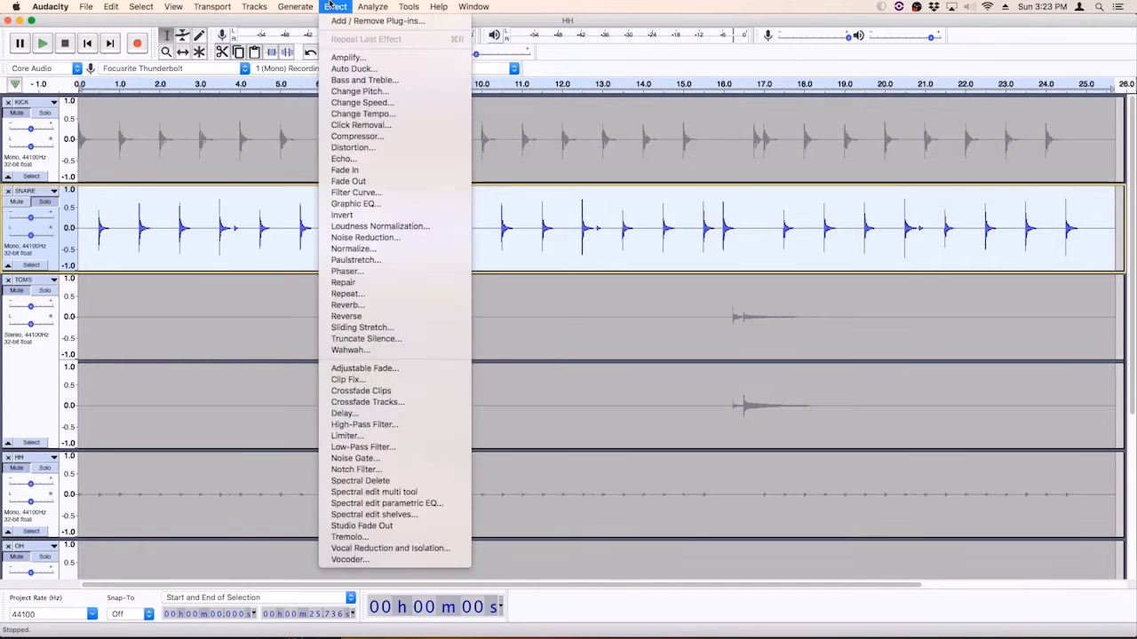
click(373, 81)
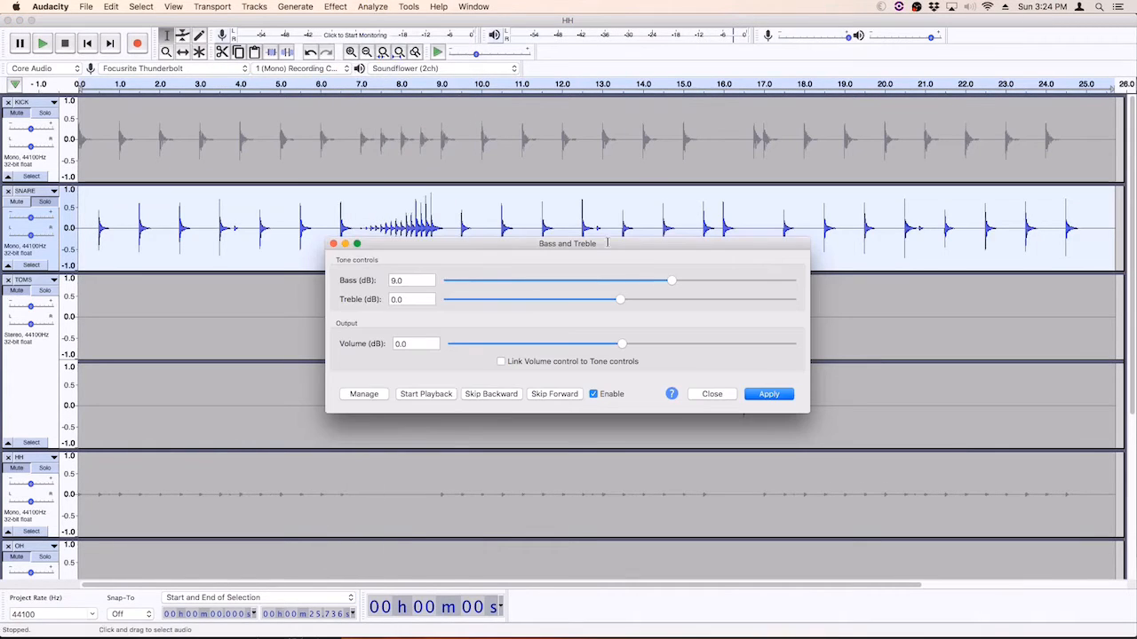
drag(671, 286, 619, 286)
drag(619, 303, 670, 297)
drag(619, 282, 654, 300)
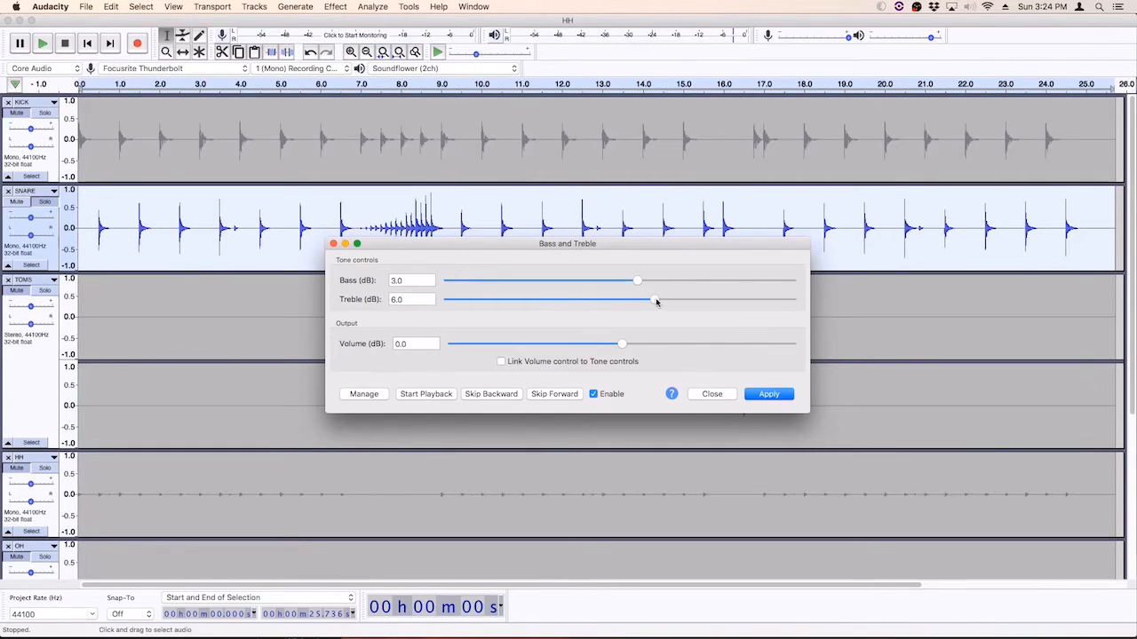
click(778, 400)
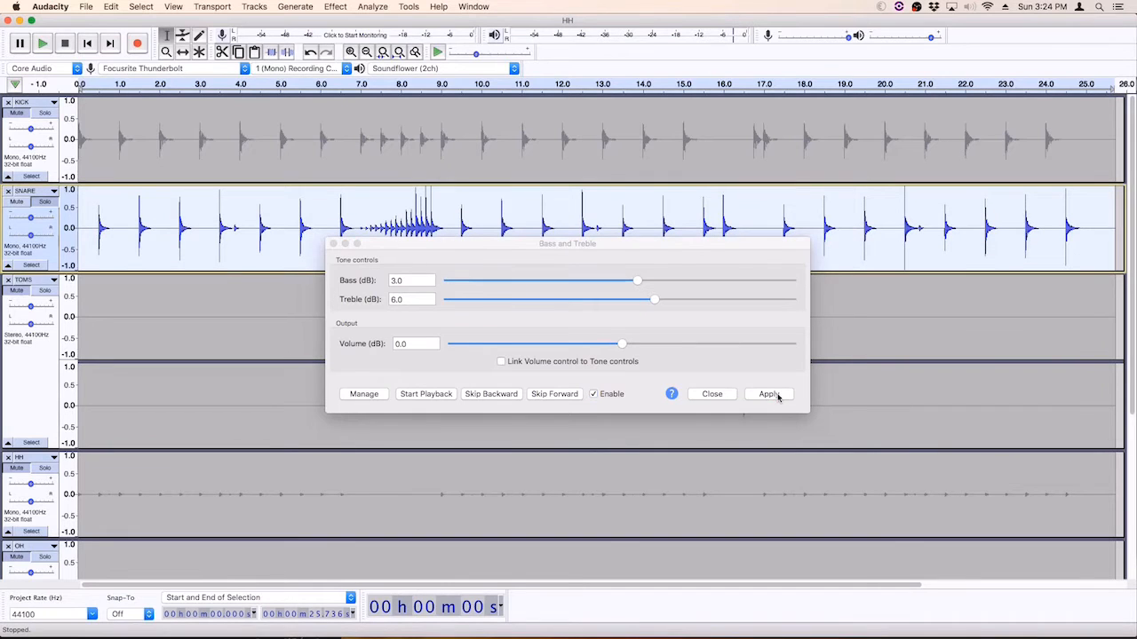
click(778, 396)
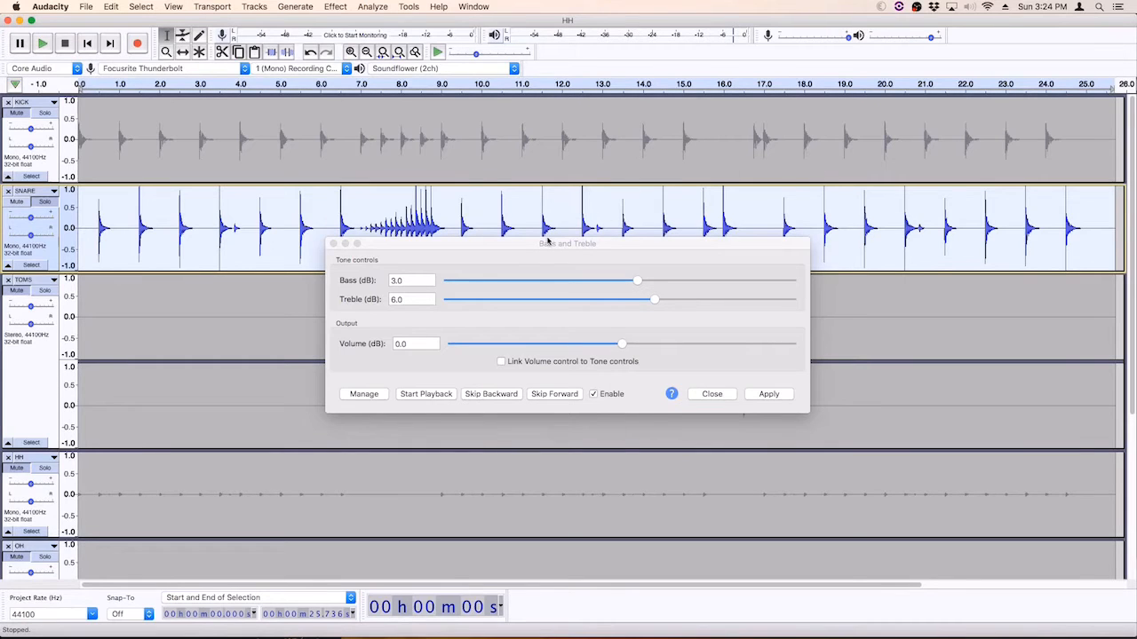
click(333, 243)
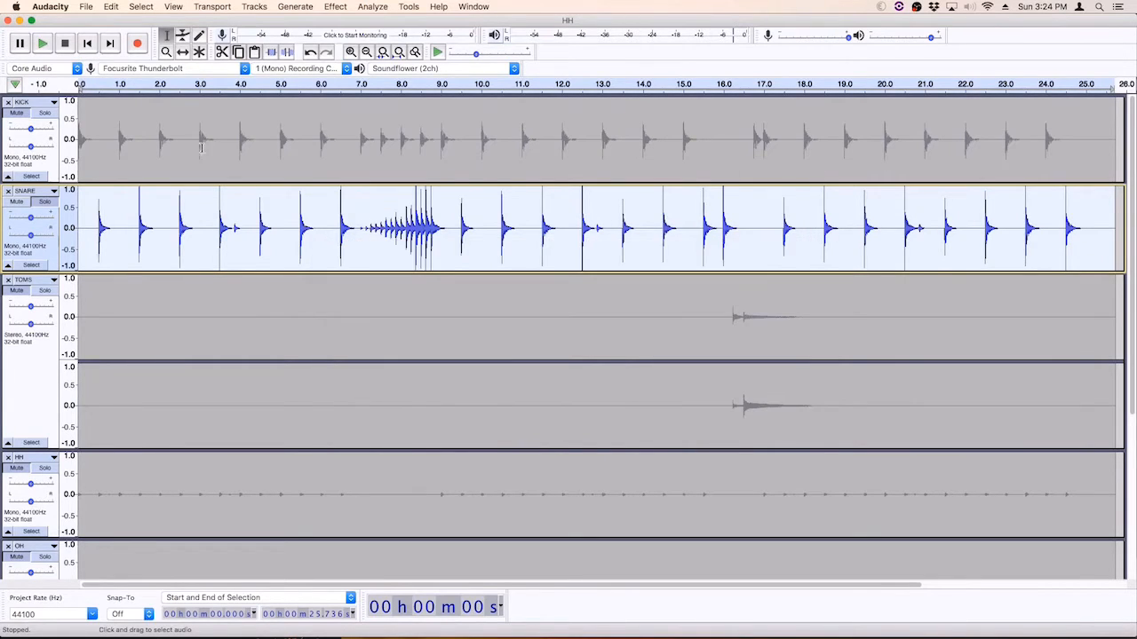
Undo both Bass and Treble applications on the SNARE track and briefly play the unprocessed snare
click(111, 6)
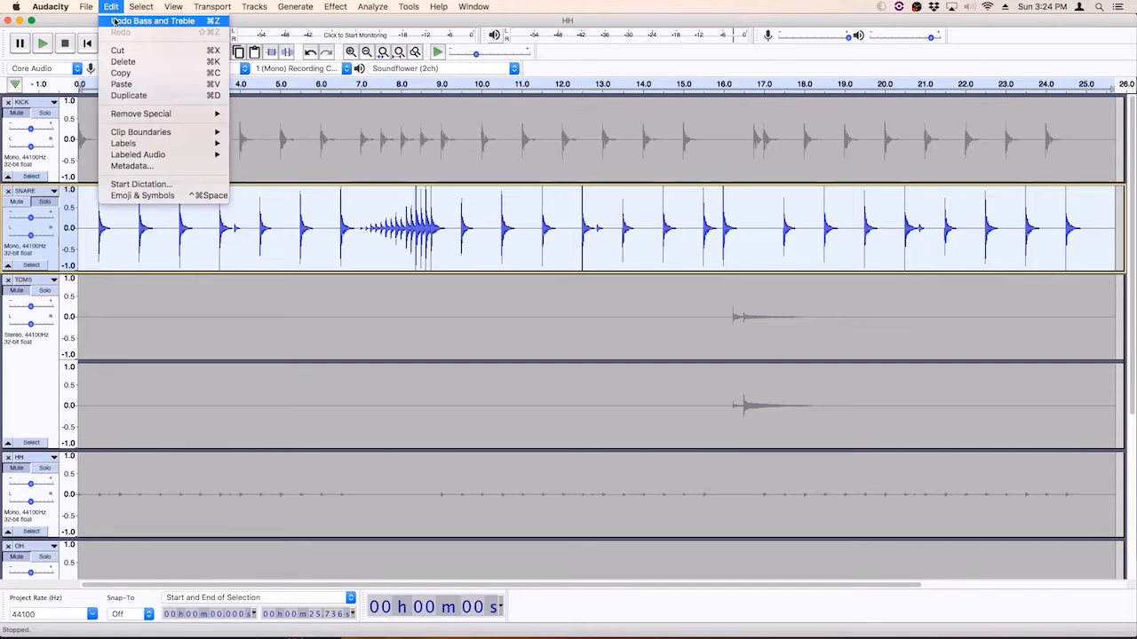
click(117, 23)
click(111, 6)
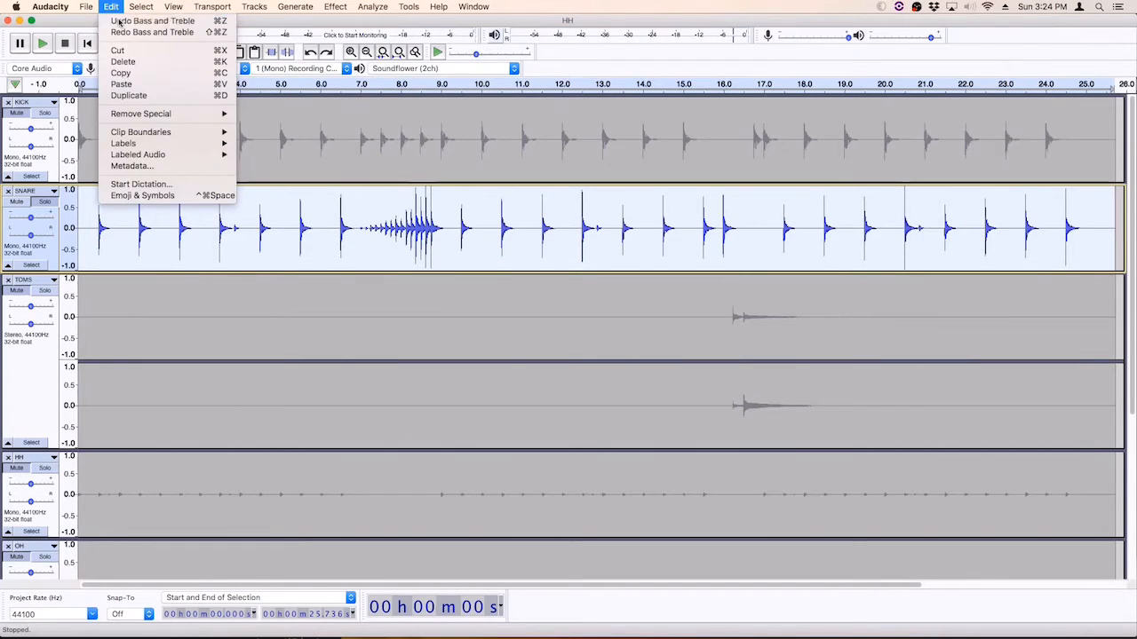
click(115, 21)
click(108, 6)
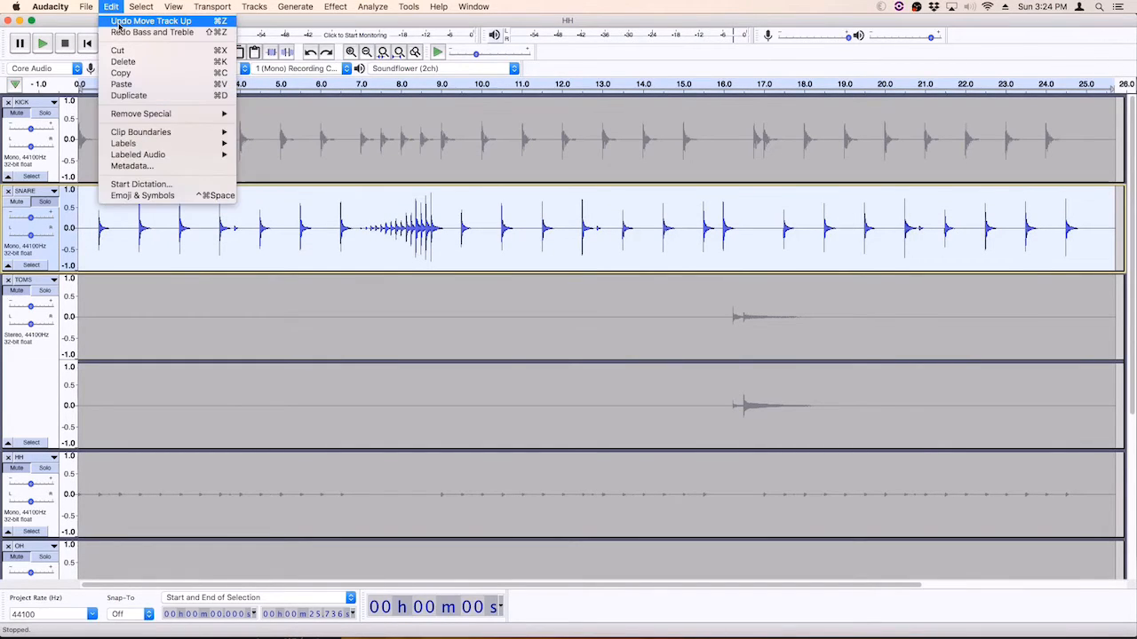
click(171, 263)
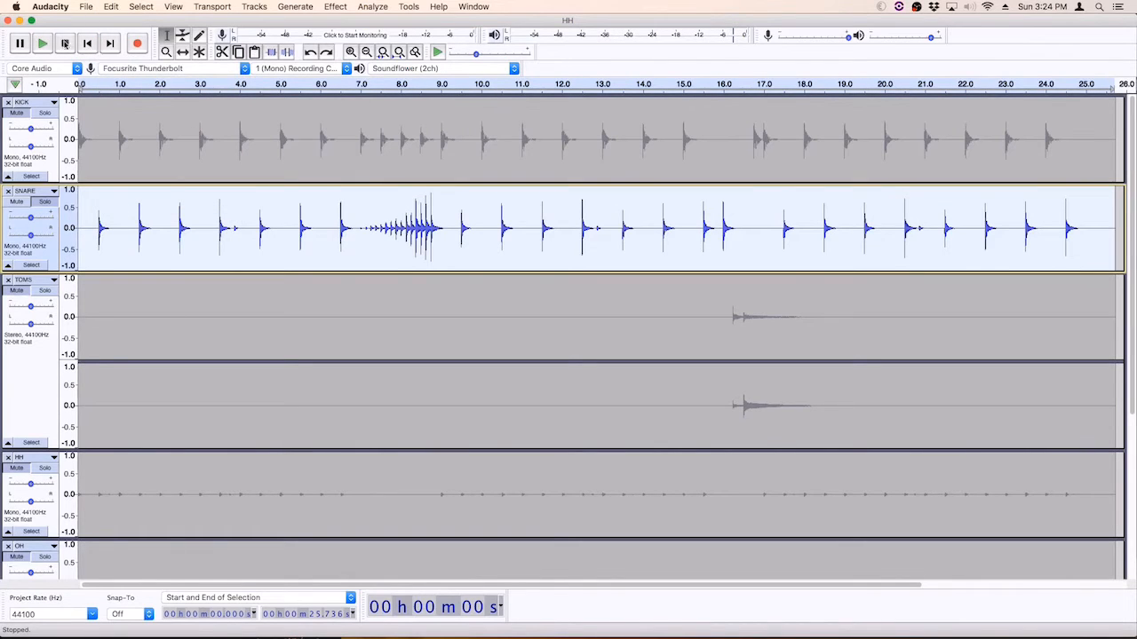
key(space)
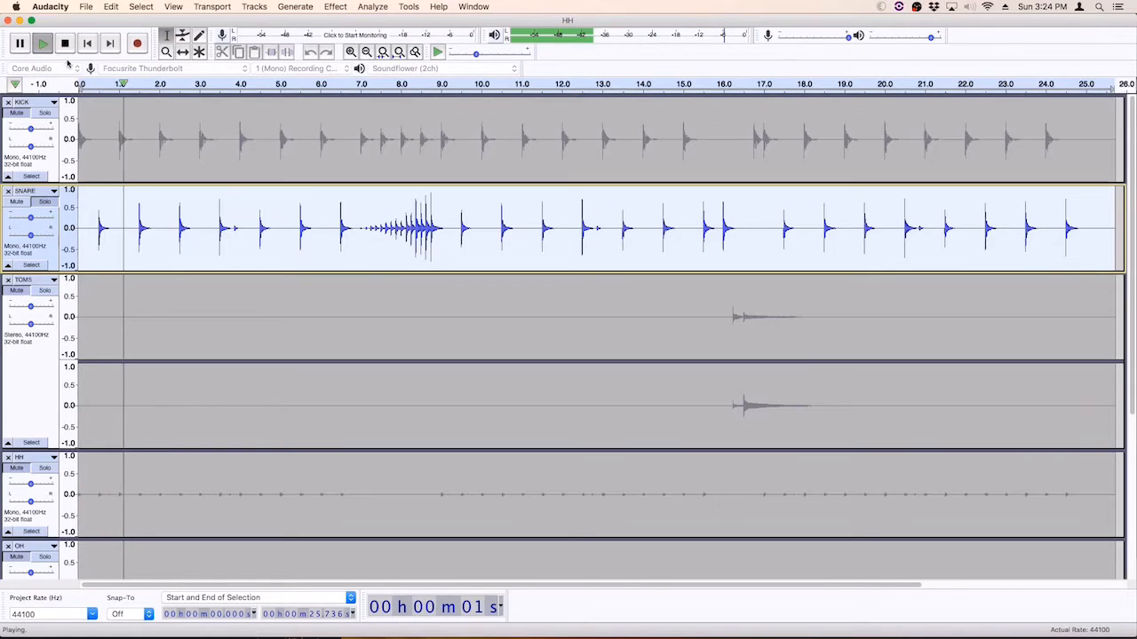
click(64, 44)
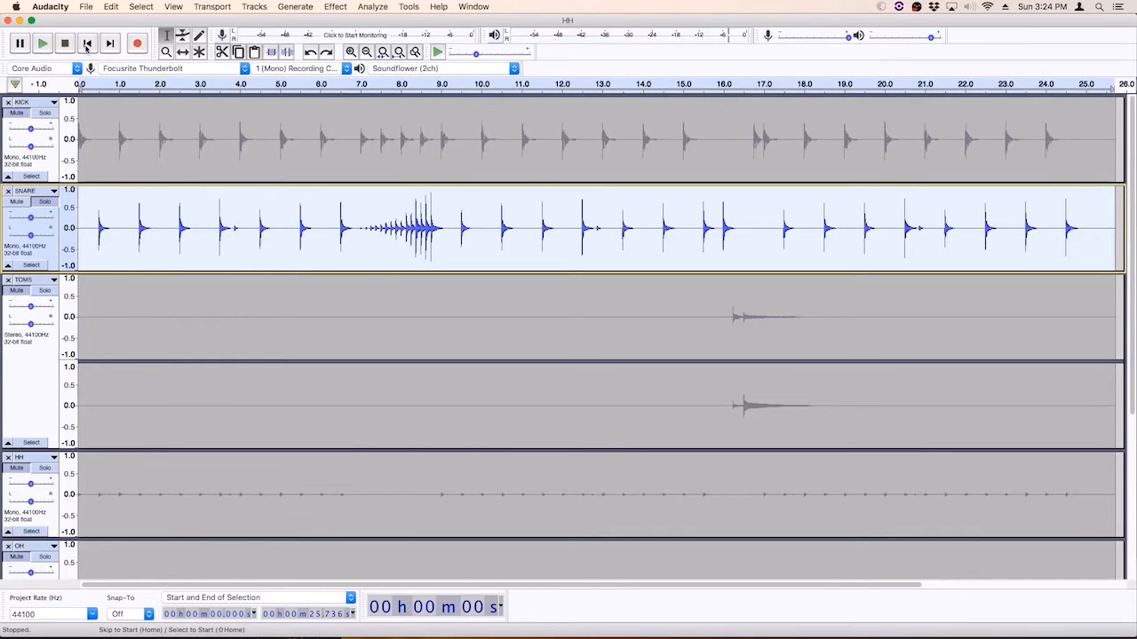
Redo one Bass and Treble application on the SNARE track and play the processed snare for a few seconds
click(111, 6)
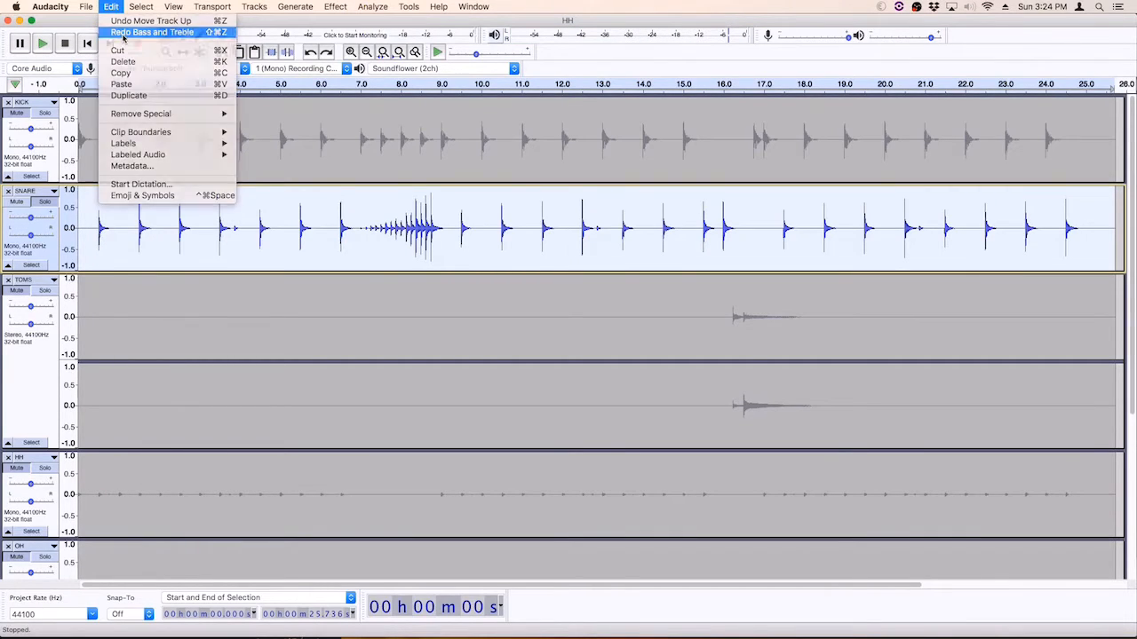
click(125, 32)
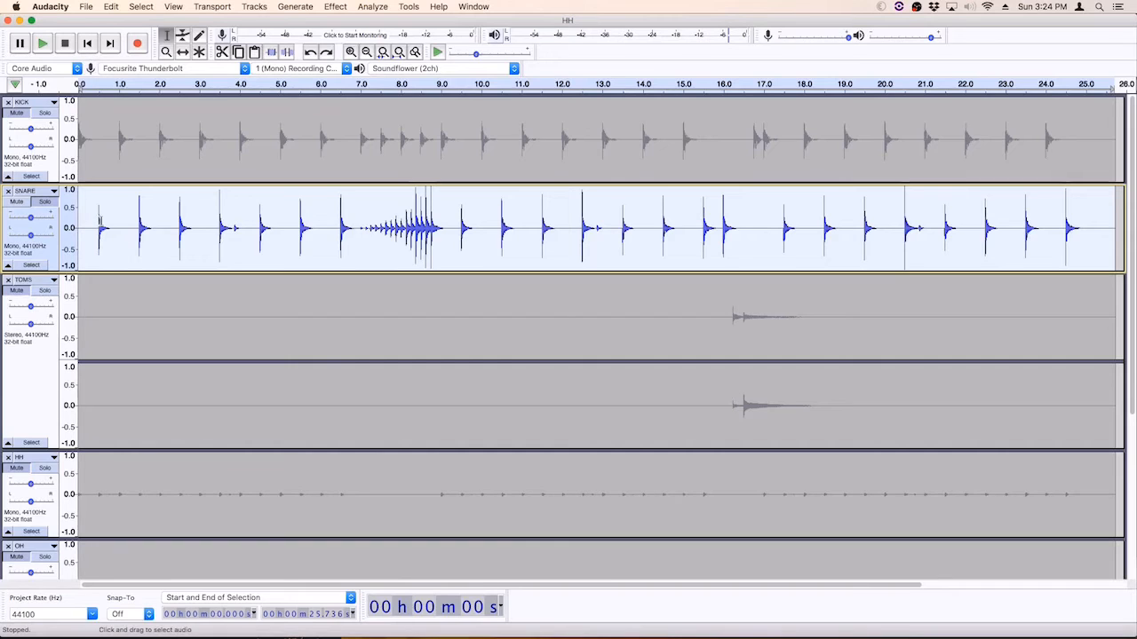
click(42, 42)
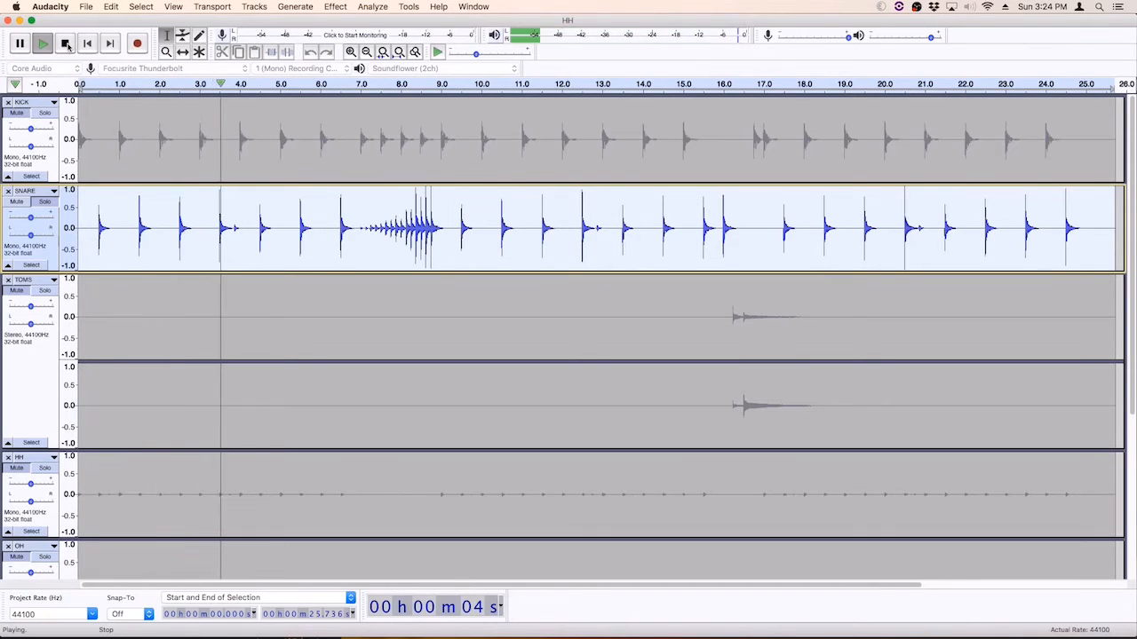
click(67, 44)
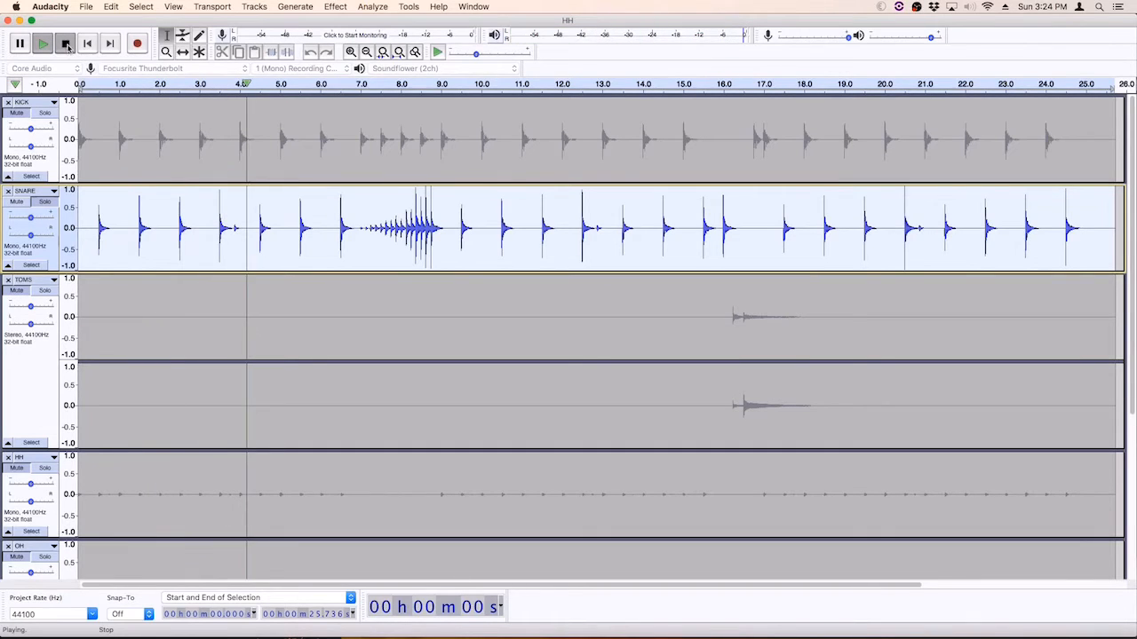
Play the processed SNARE track from about 0.46 s, just before its first hit, and stop
click(98, 221)
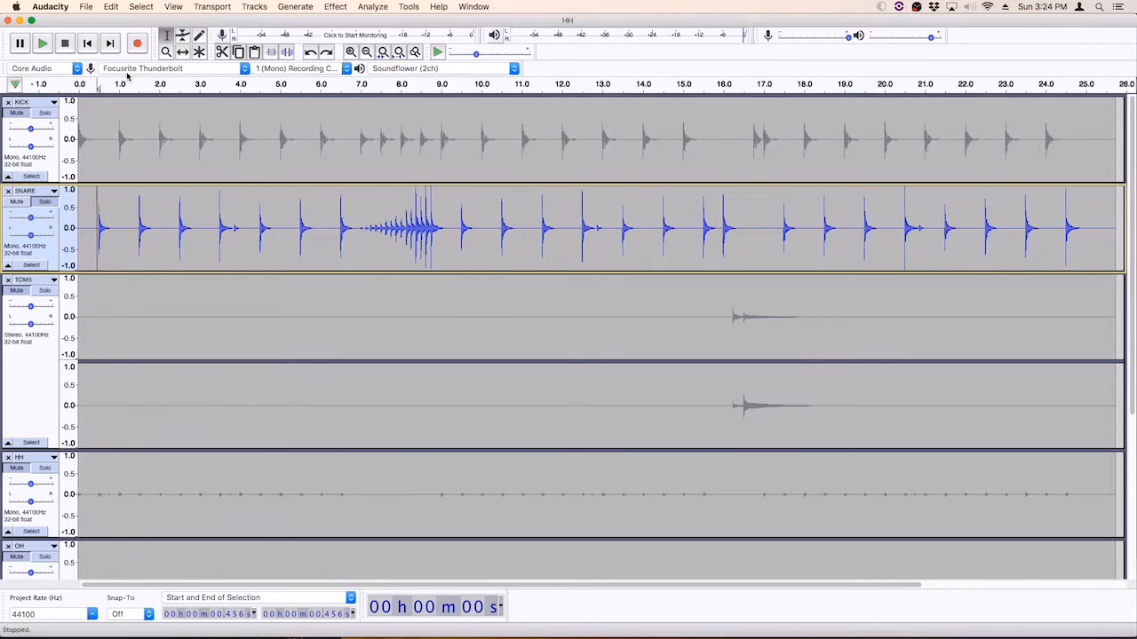
click(41, 44)
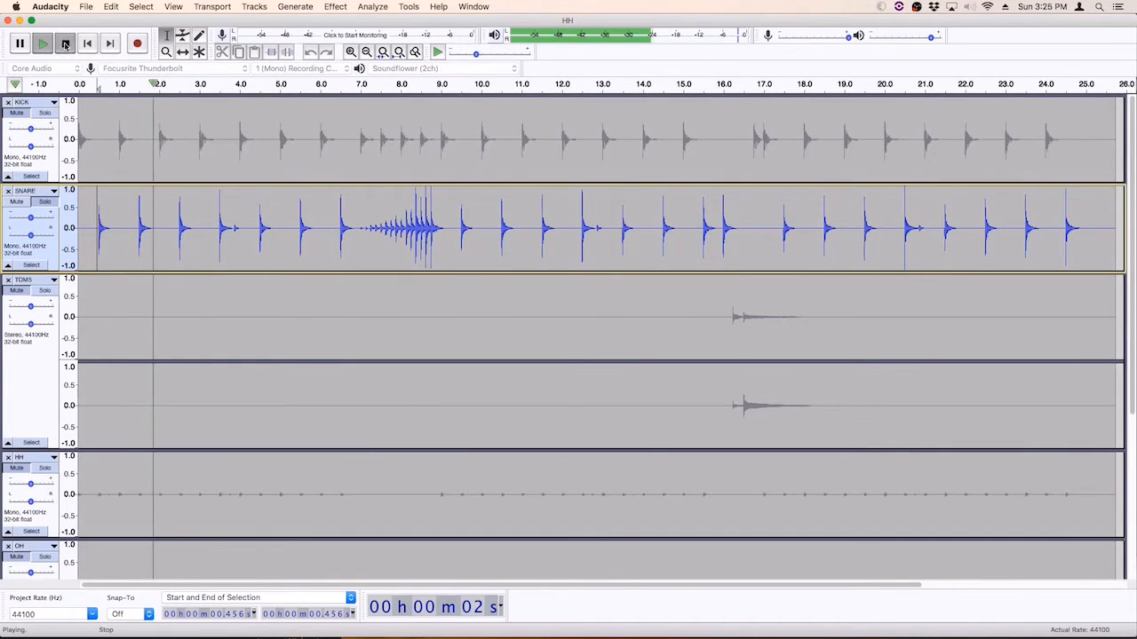
click(64, 43)
Undo the Bass and Treble effect on SNARE and play the original snare from the start for comparison
click(111, 6)
click(113, 20)
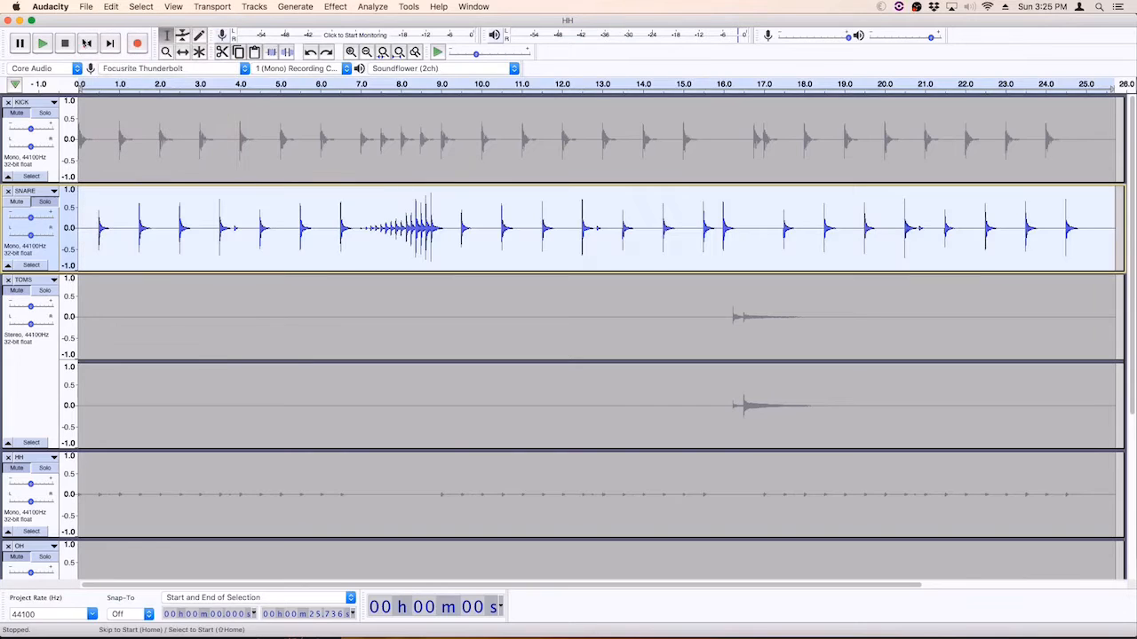
click(43, 44)
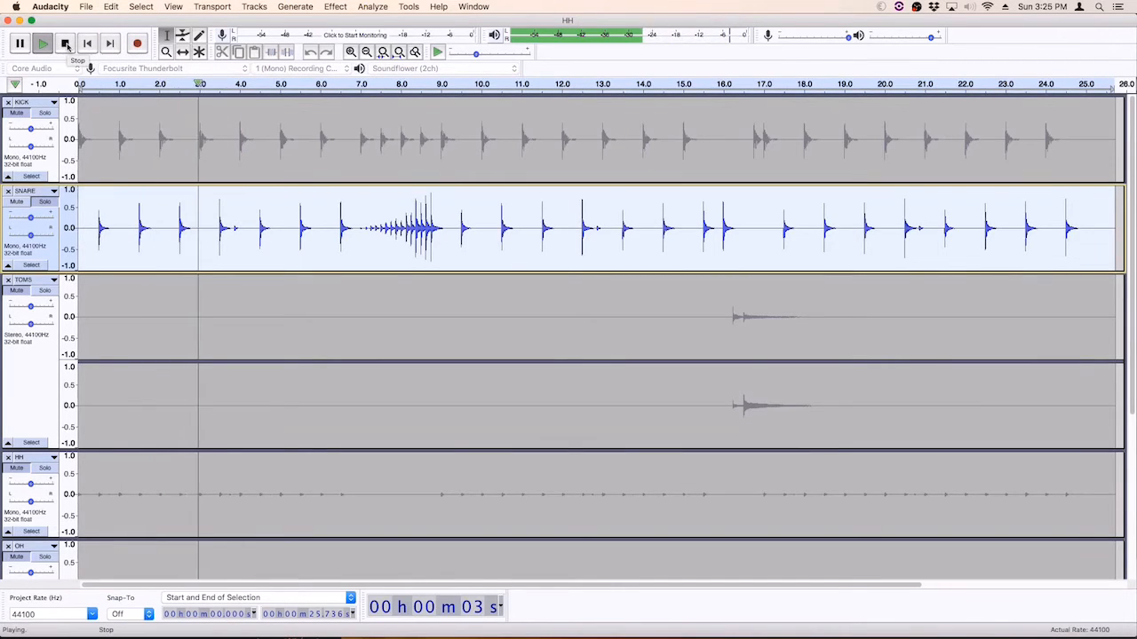
Stop playback, redo the Bass and Treble effect on SNARE, and play the processed snare through its roll
click(111, 6)
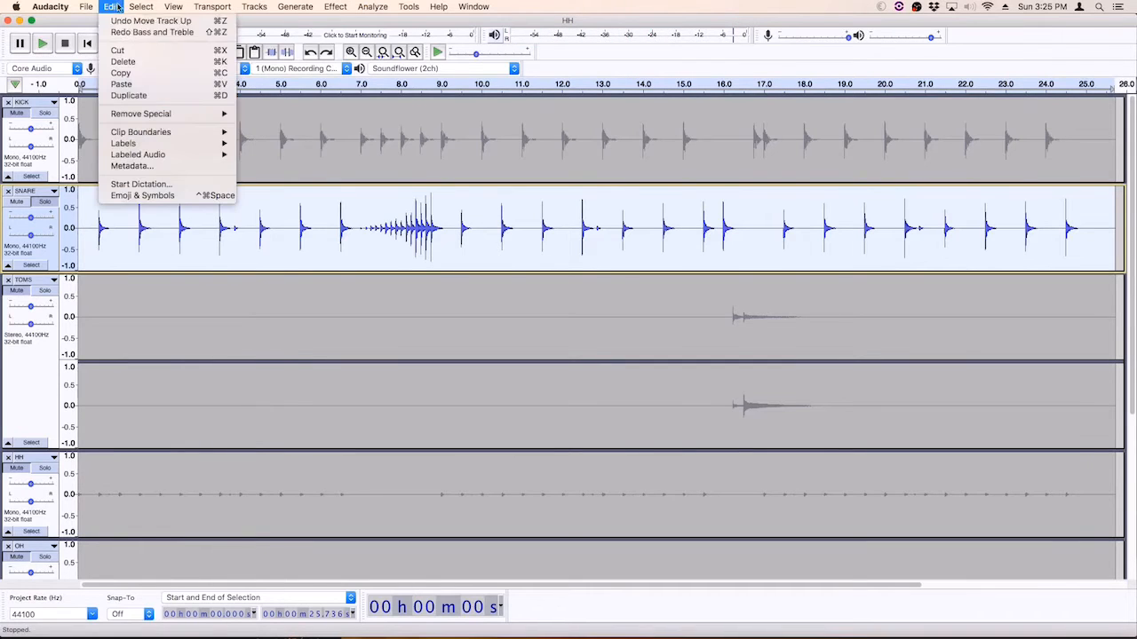
click(133, 33)
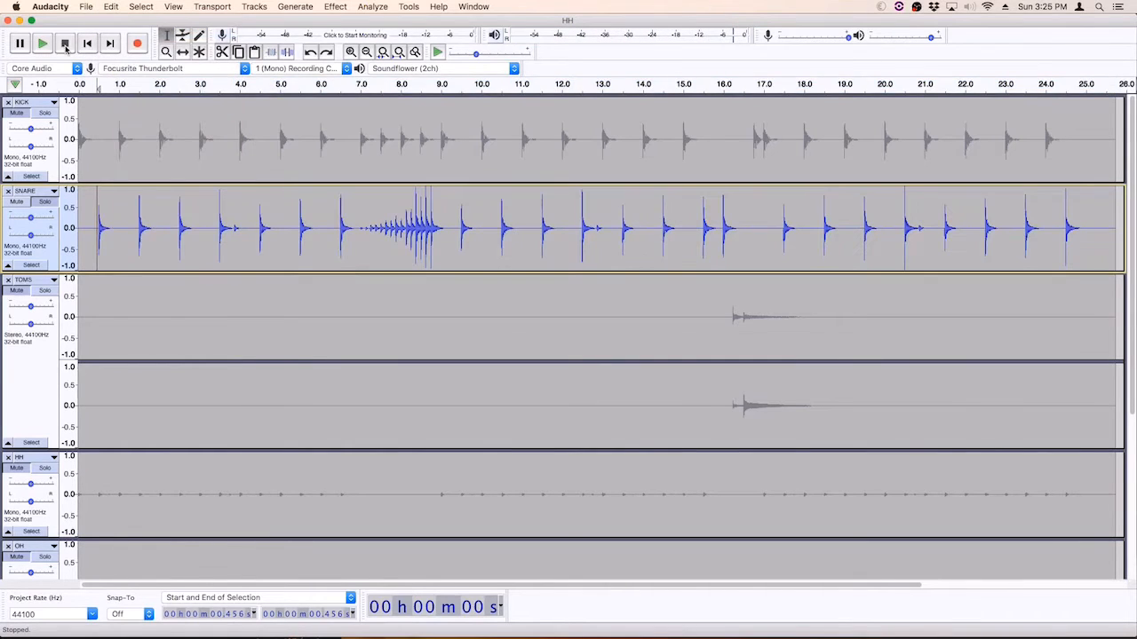
click(42, 43)
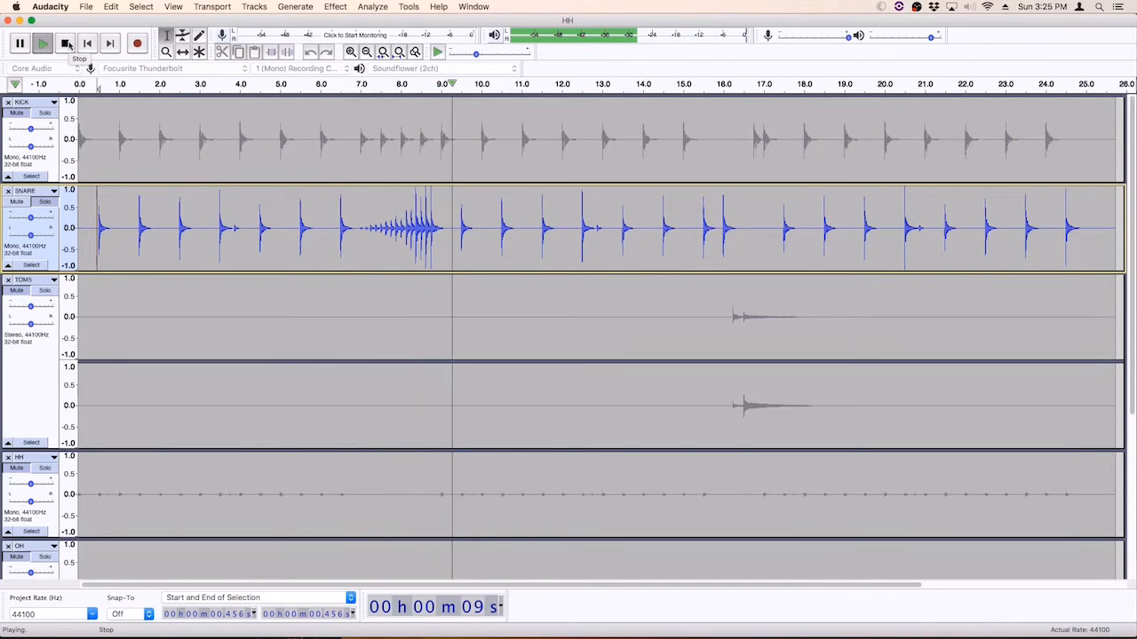
Stop playback and apply Graphic EQ to the whole SNARE track with the 160 Hz and 200 Hz bands boosted
click(67, 44)
click(87, 44)
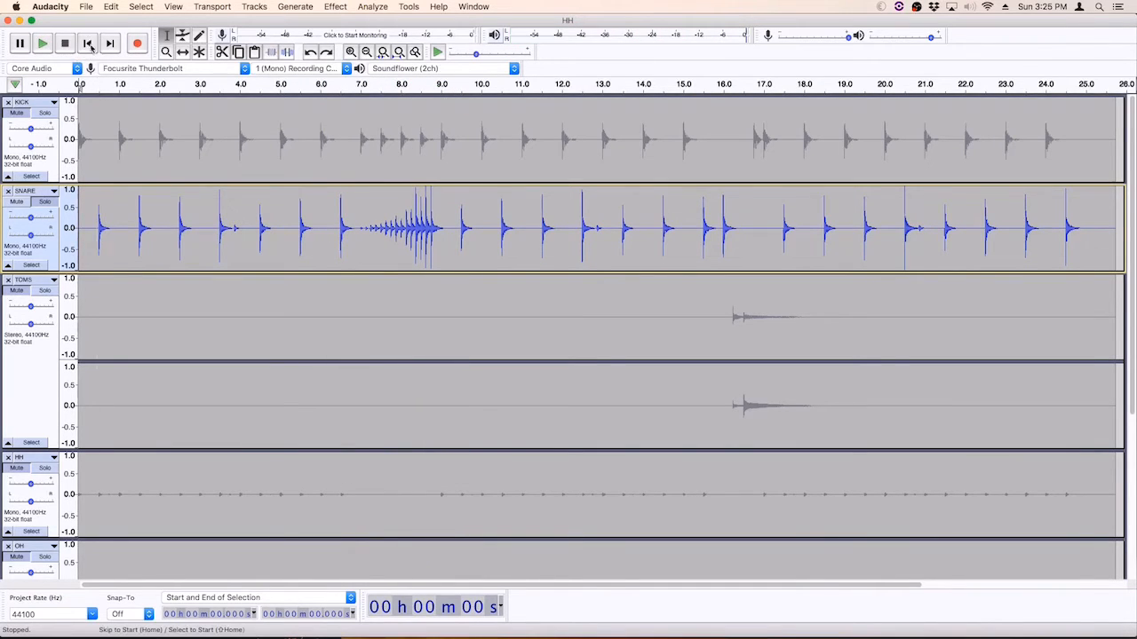
double_click(82, 226)
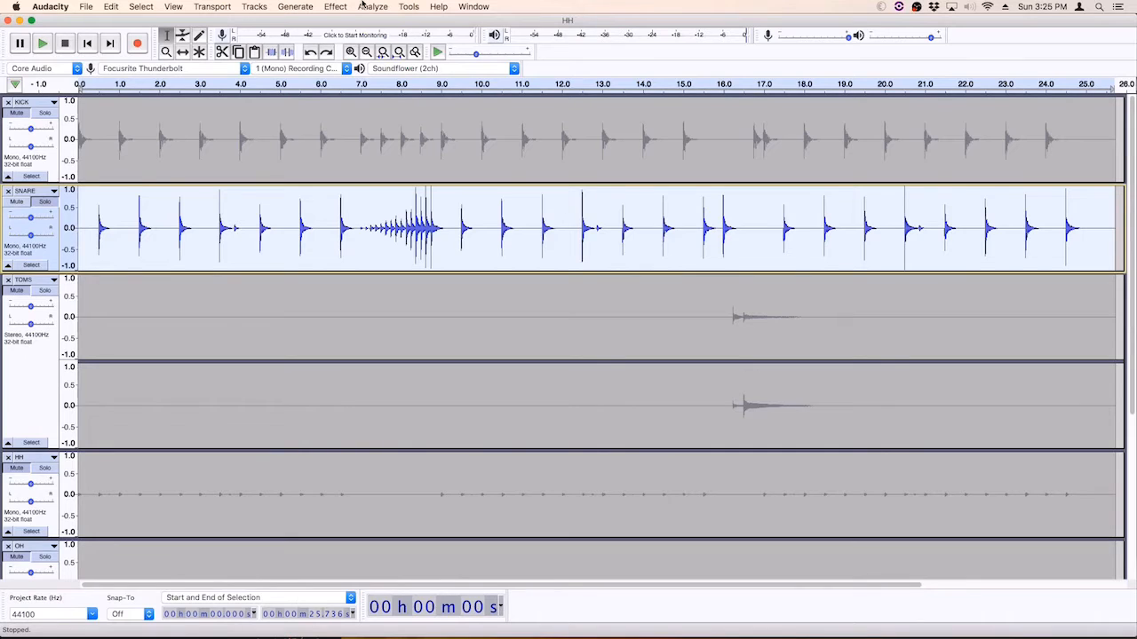
click(334, 6)
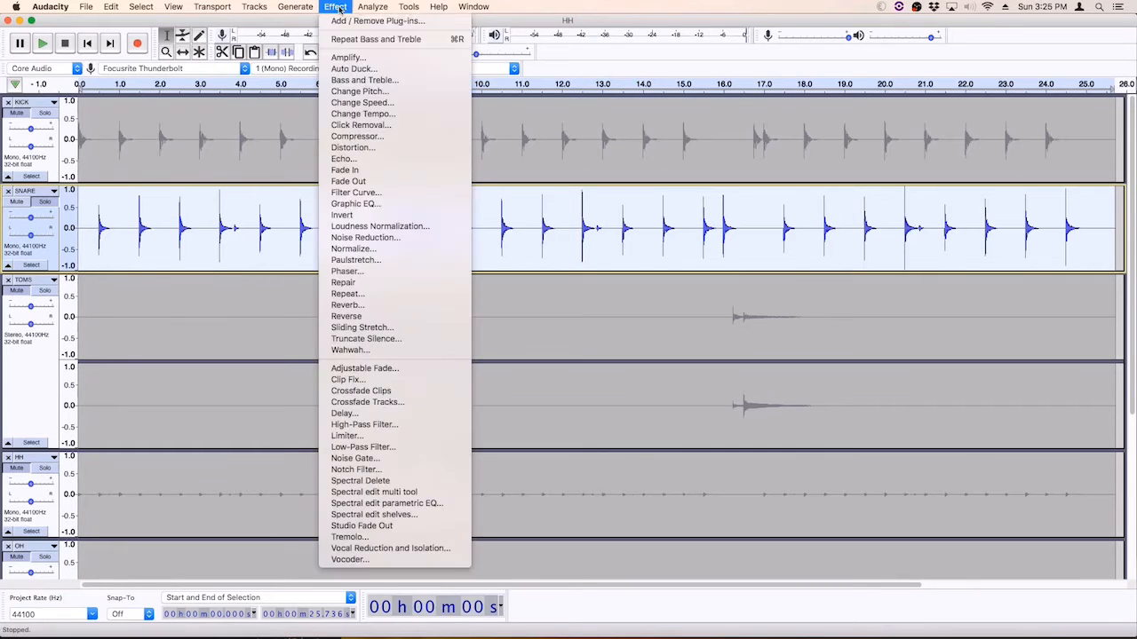
click(402, 203)
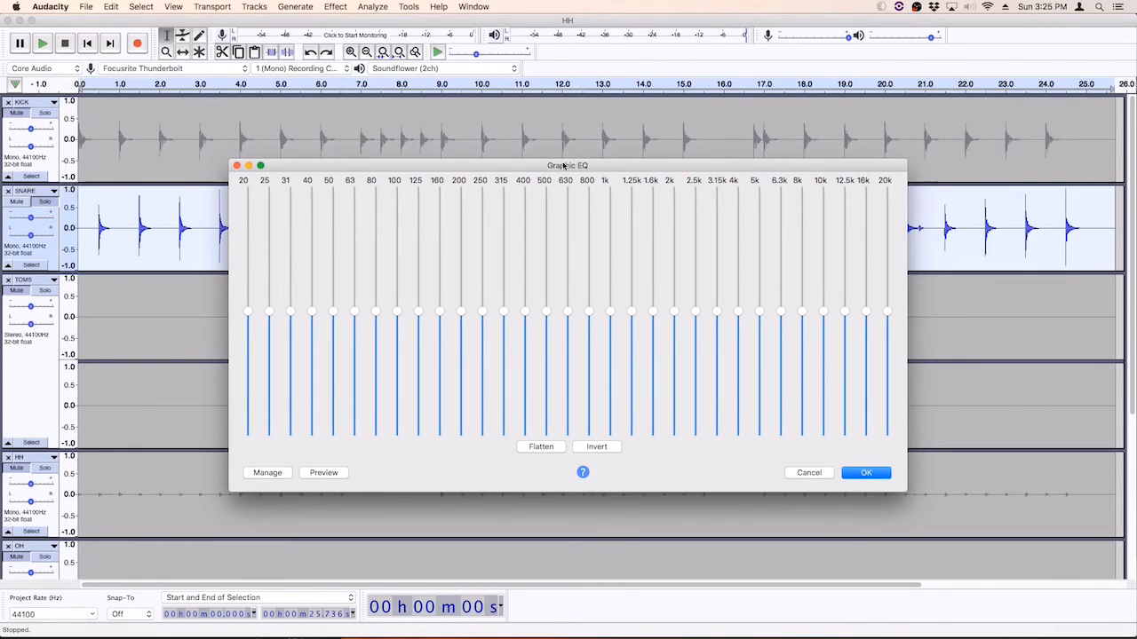
drag(568, 165, 454, 131)
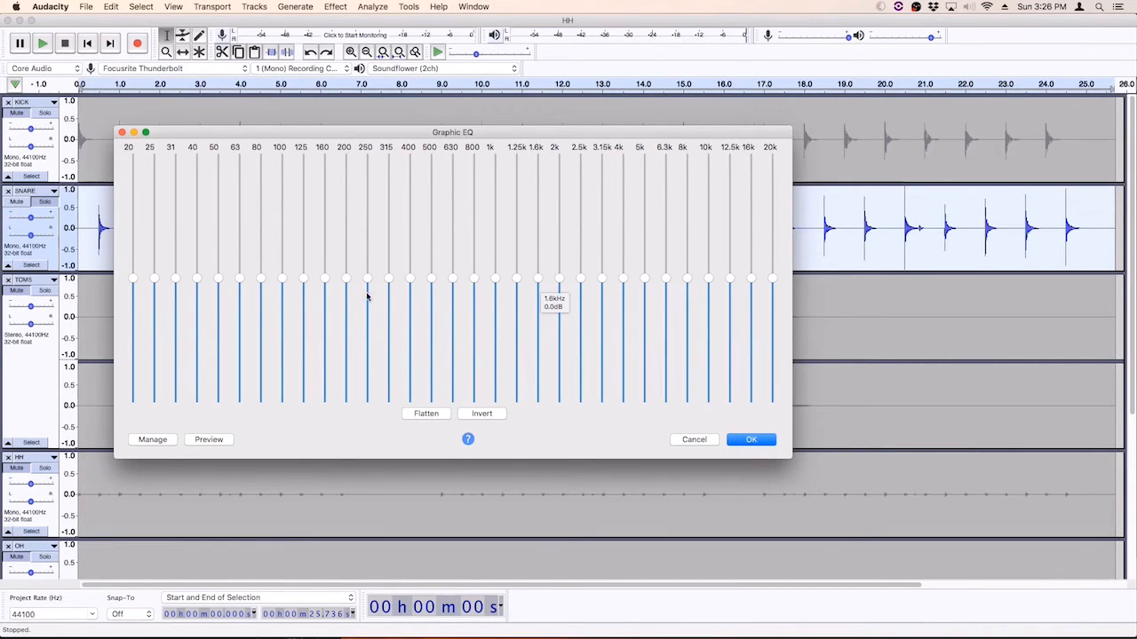
drag(347, 280, 327, 248)
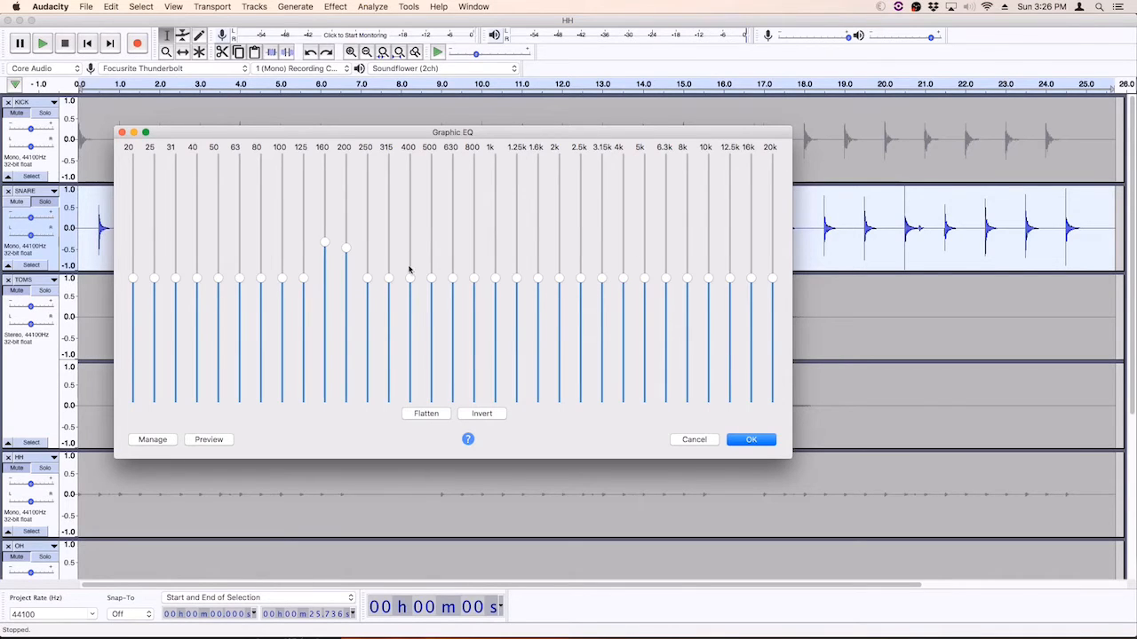
click(750, 439)
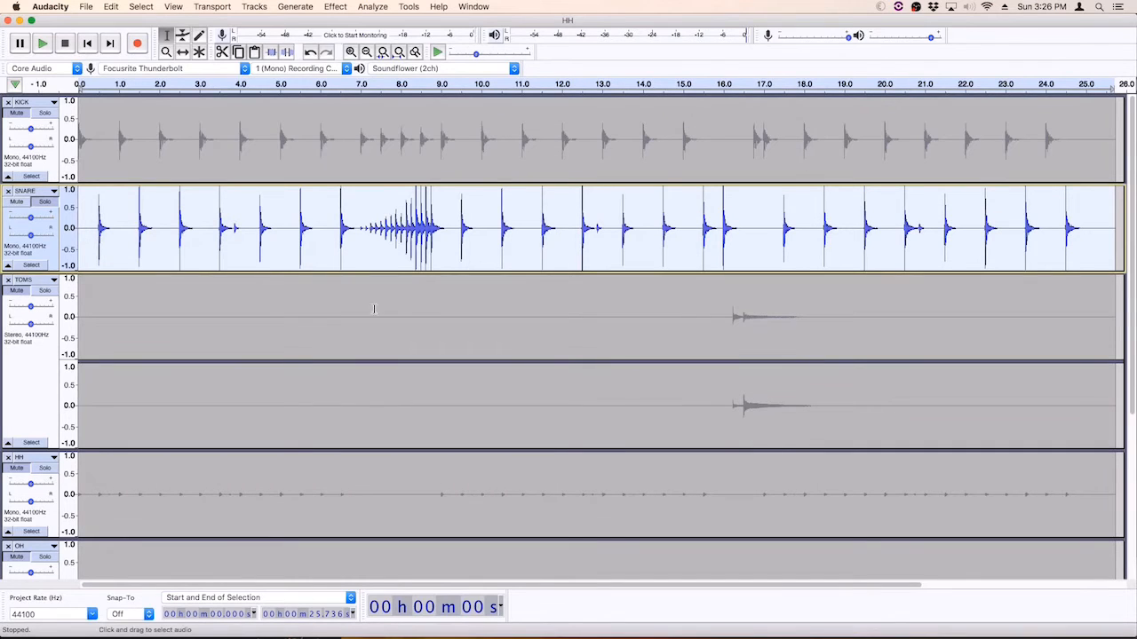
Play the equalized SNARE track from the start into its roll, stop, and undo the Graphic EQ effect
key(space)
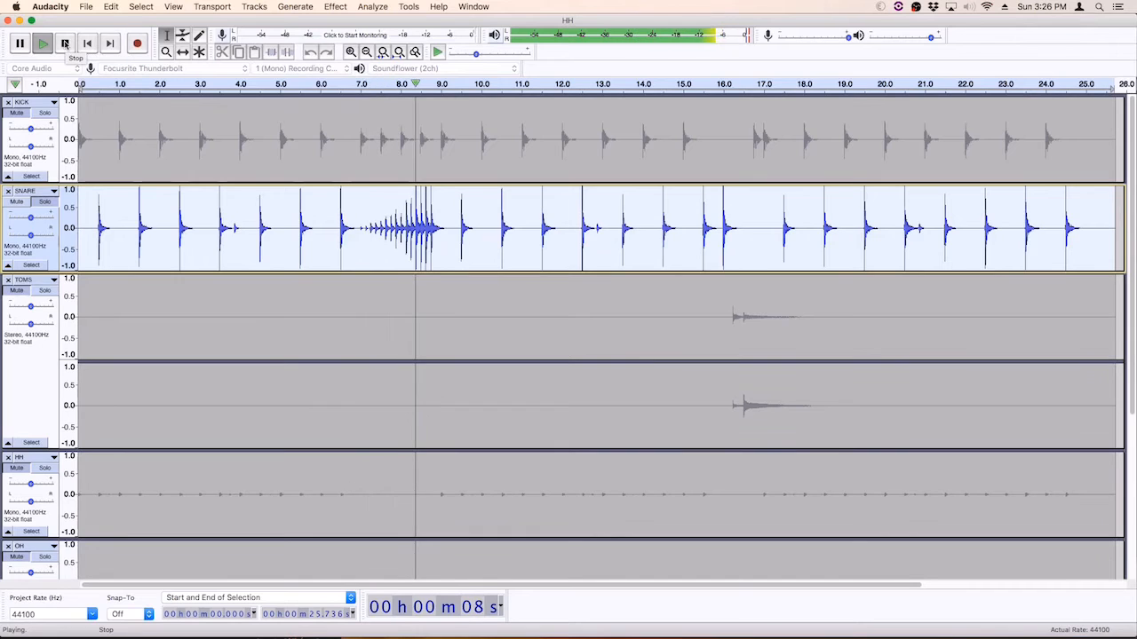
click(64, 42)
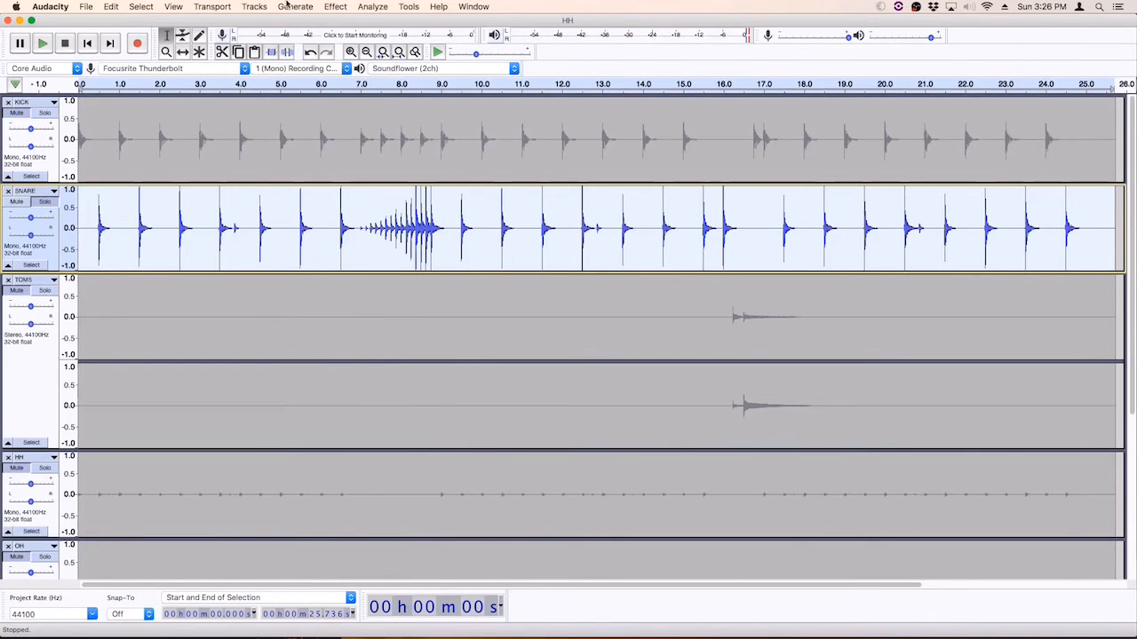
click(111, 7)
click(123, 19)
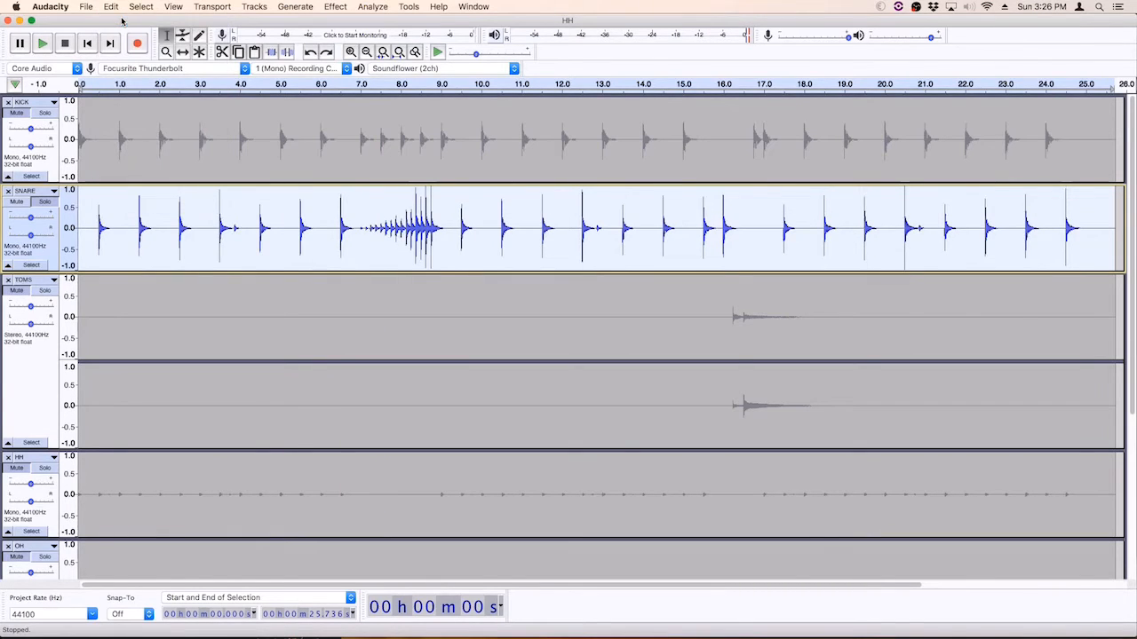
Try boosting a few Graphic EQ bands for SNARE, flatten all bands again, and apply the flat curve
click(334, 6)
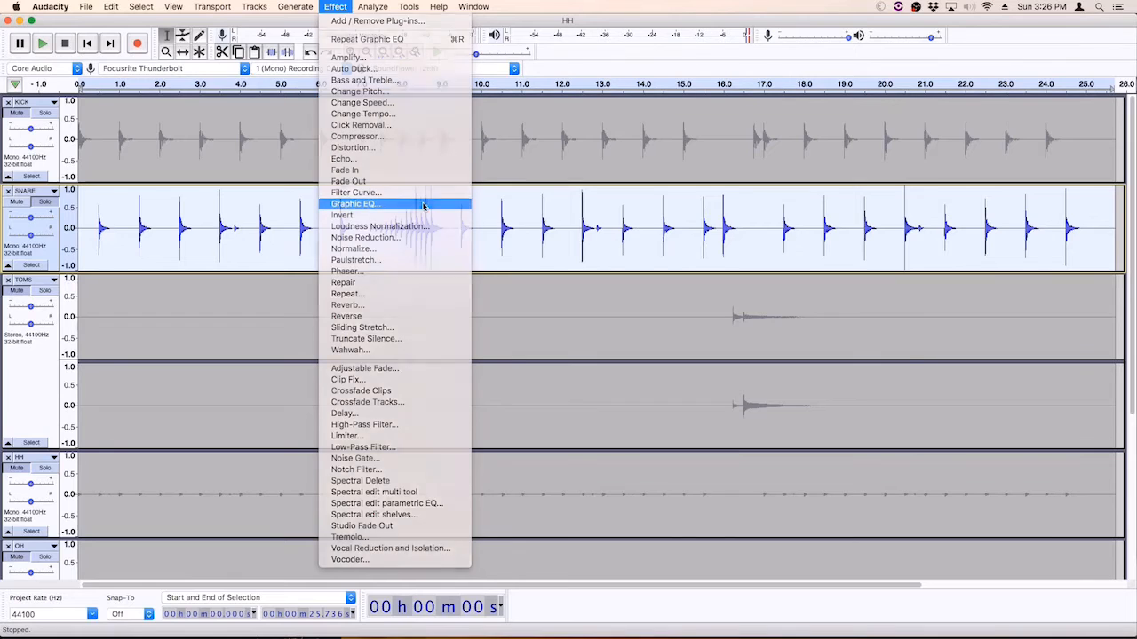
click(421, 207)
drag(439, 286, 462, 309)
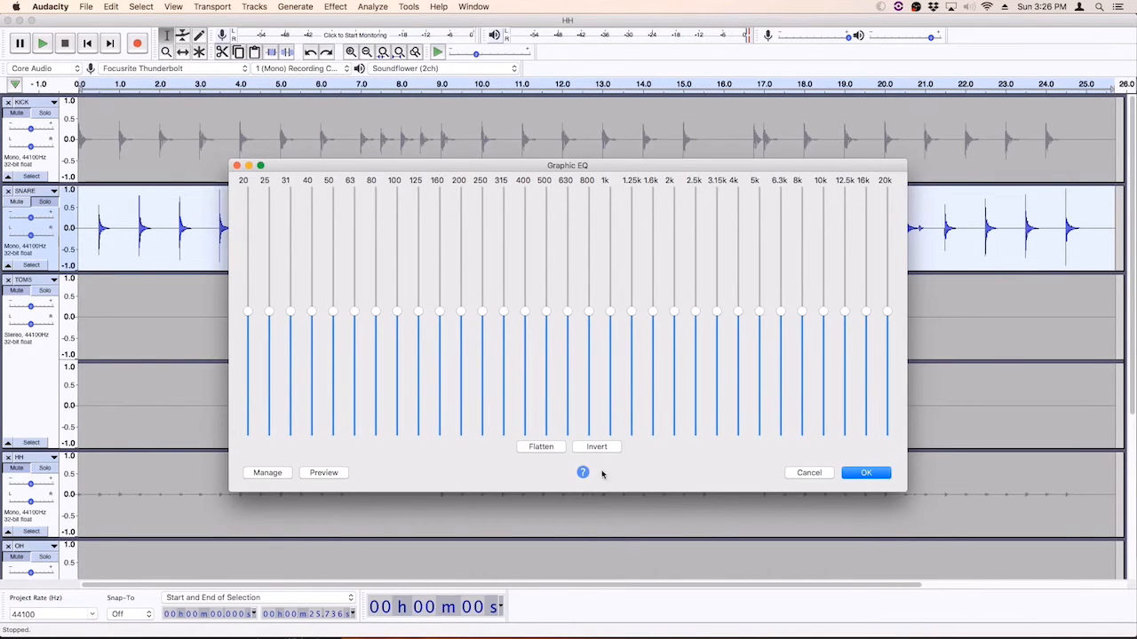
click(543, 448)
drag(480, 313, 482, 245)
drag(528, 320, 524, 251)
drag(609, 298, 610, 196)
click(781, 226)
click(556, 449)
click(866, 473)
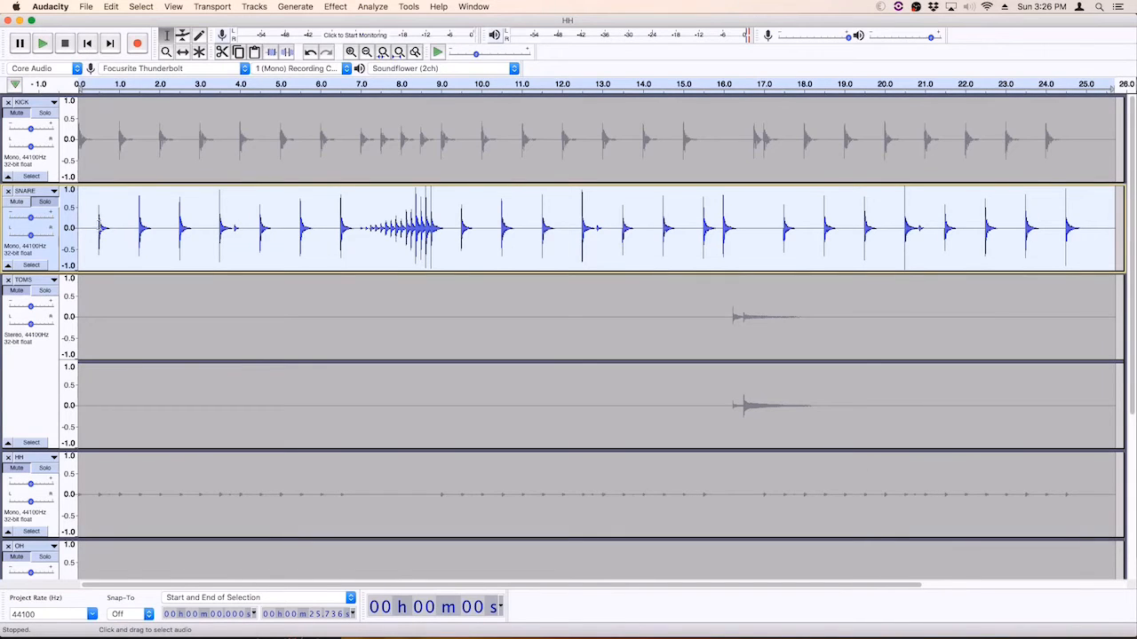
Take SNARE out of solo and play the full drum mix from the start for about six seconds
click(44, 201)
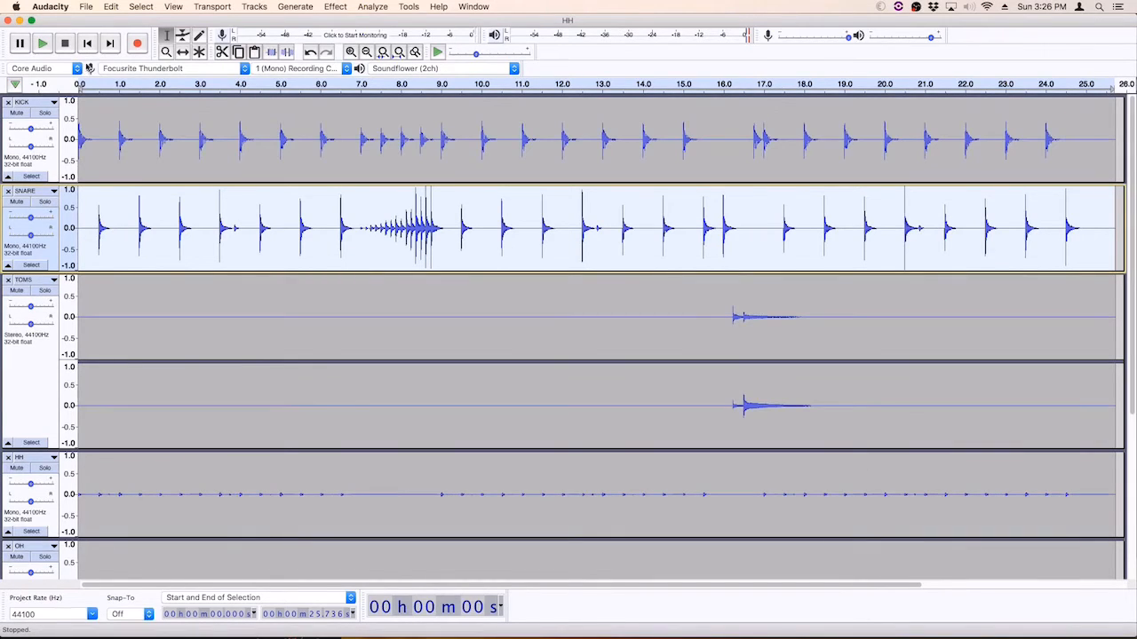
click(42, 43)
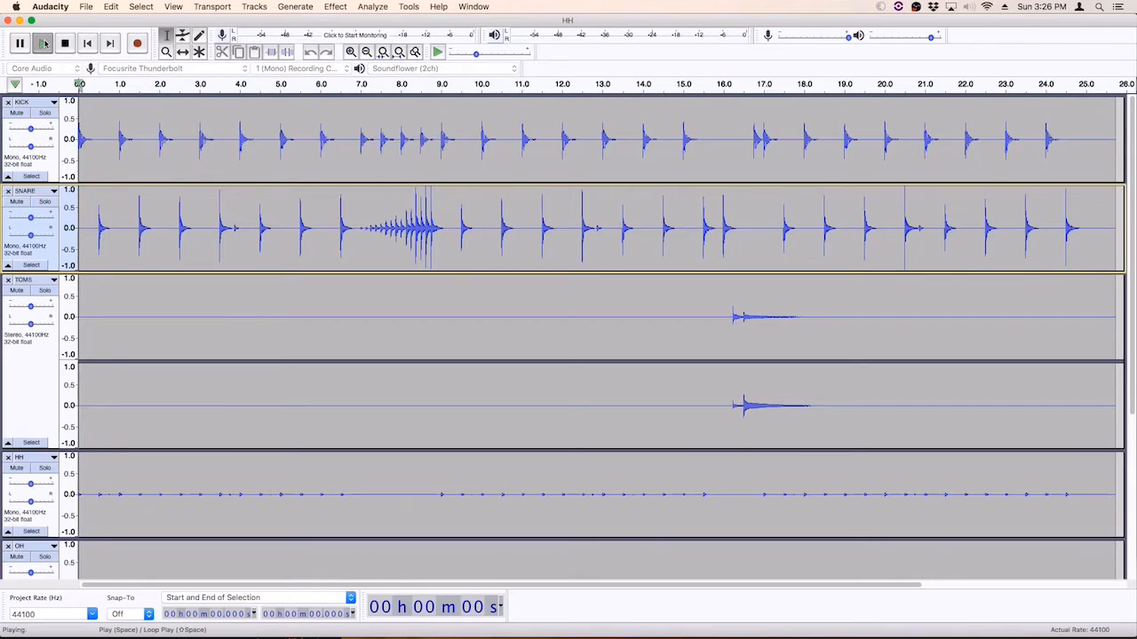
scroll(73, 400, down, 1)
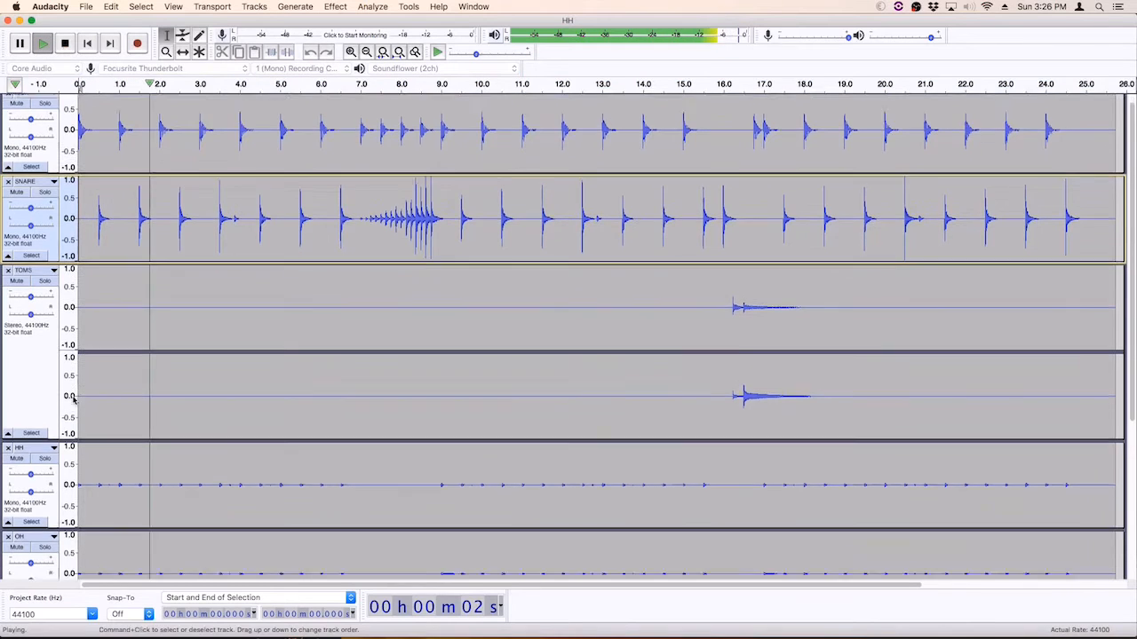
scroll(73, 400, down, 10)
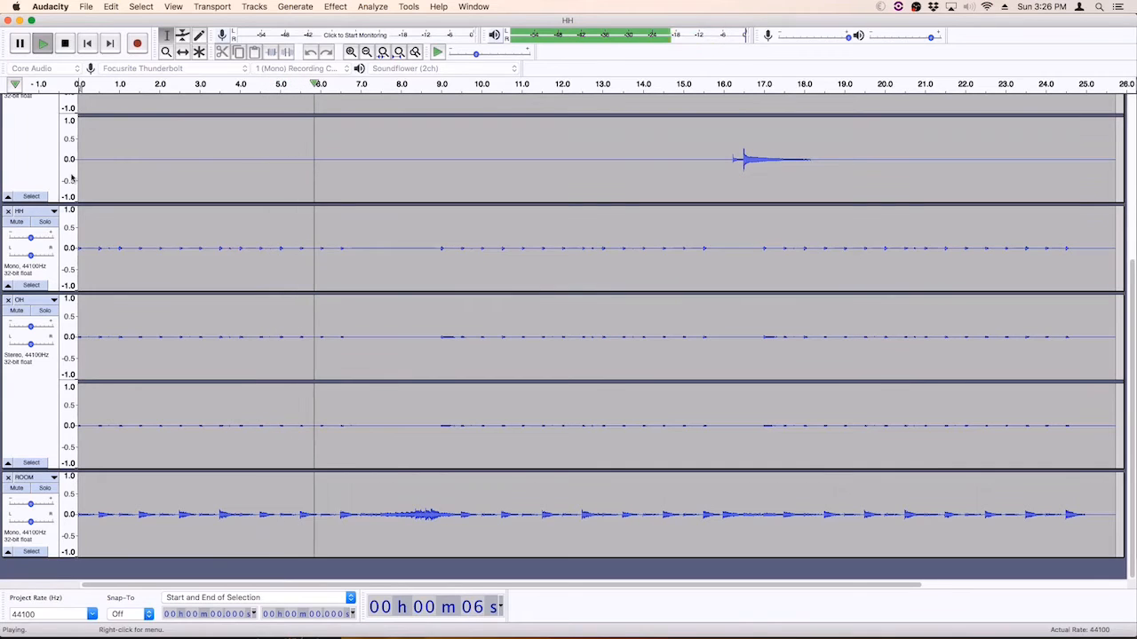
key(space)
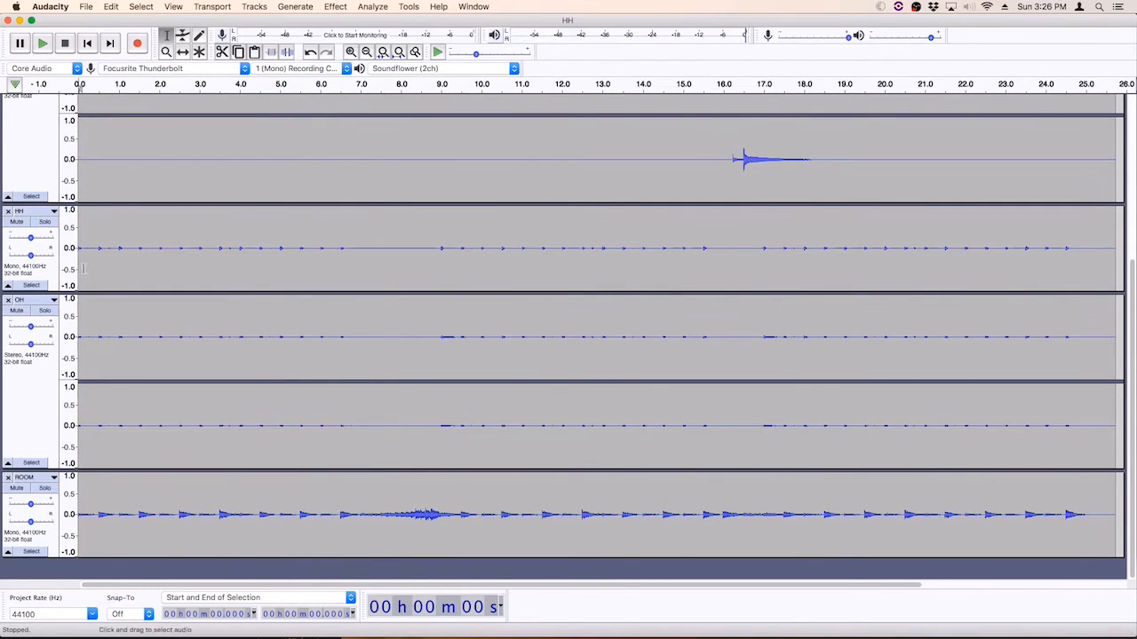
Pan the HH track to the left and play the full mix, fine-tuning its pan during playback
drag(31, 257, 13, 257)
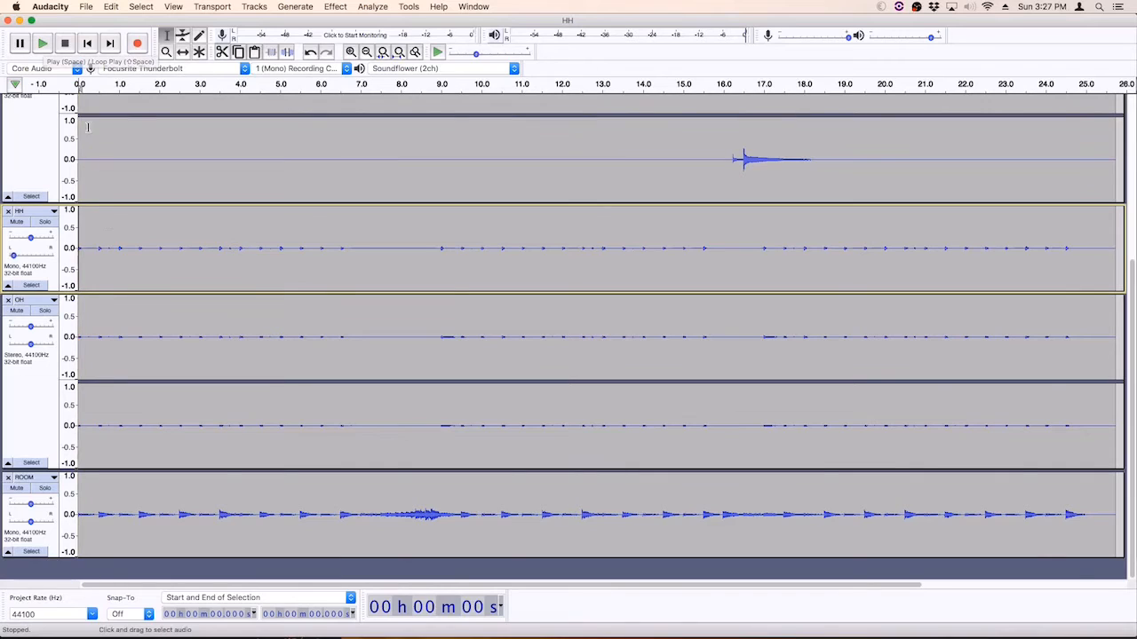
click(47, 45)
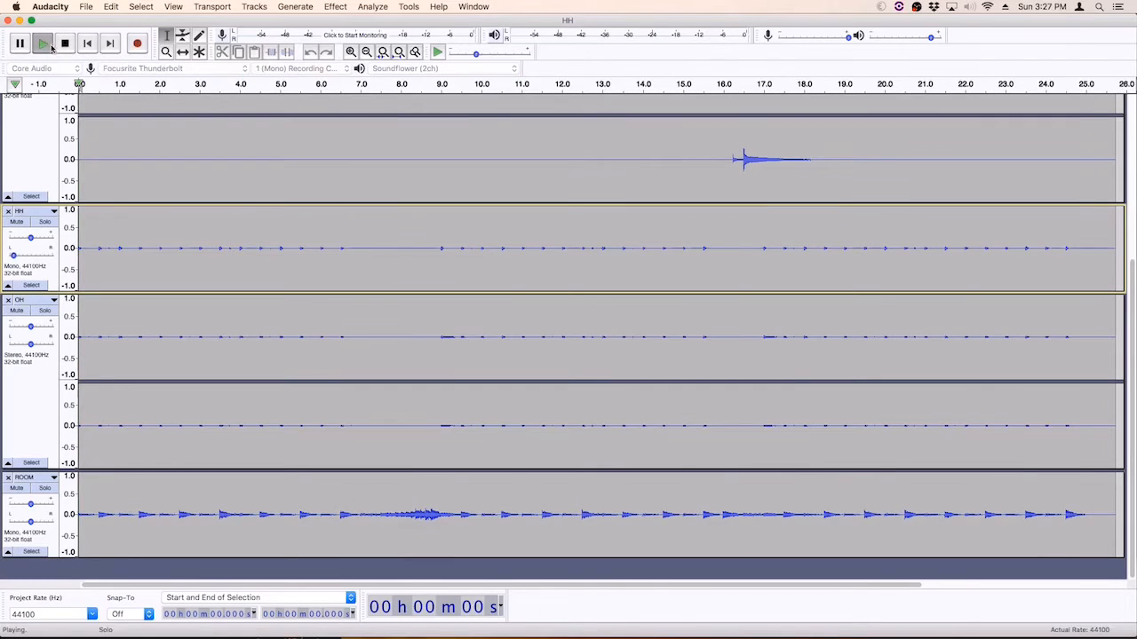
mouse_move(13, 256)
mouse_down()
mouse_move(62, 260)
mouse_move(10, 256)
mouse_up()
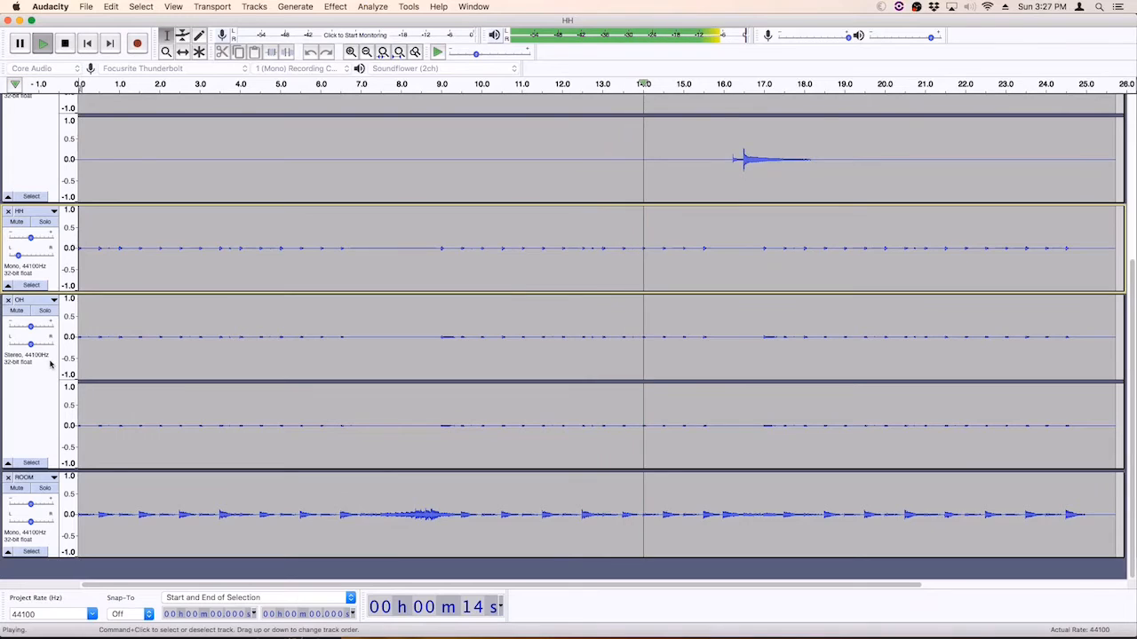
Try panning SNARE 70% right while the mix plays, and return its pan to center
scroll(51, 364, up, 5)
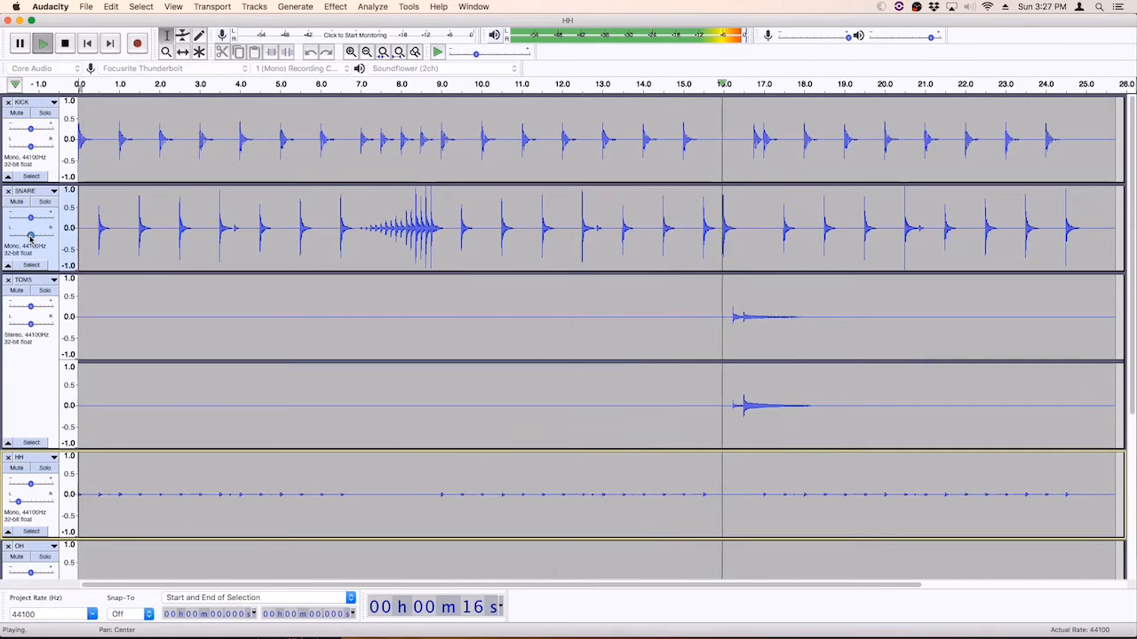
drag(29, 238, 45, 240)
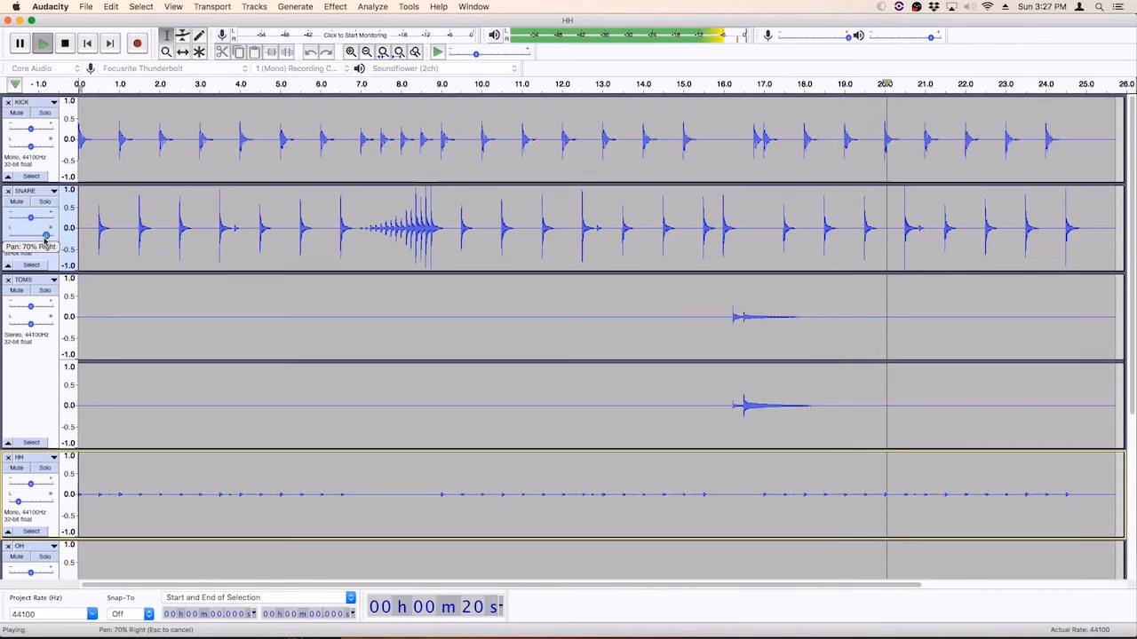
drag(33, 240, 32, 238)
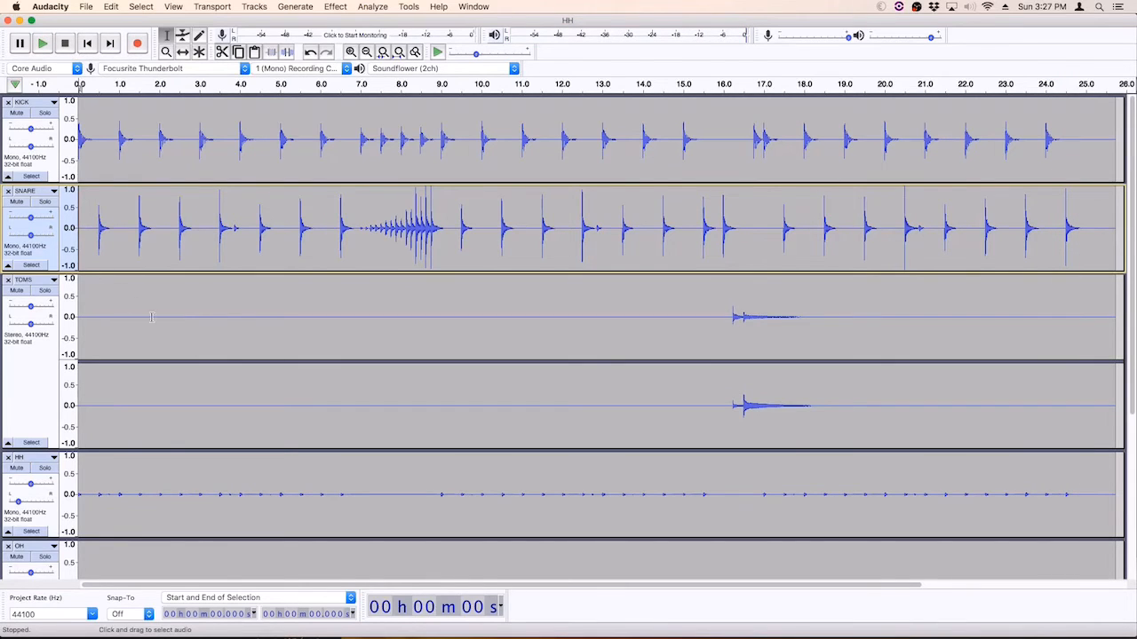
Solo the ROOM track, play it from the start for several seconds, and stop
scroll(173, 338, down, 2)
scroll(174, 338, up, 2)
scroll(150, 435, down, 3)
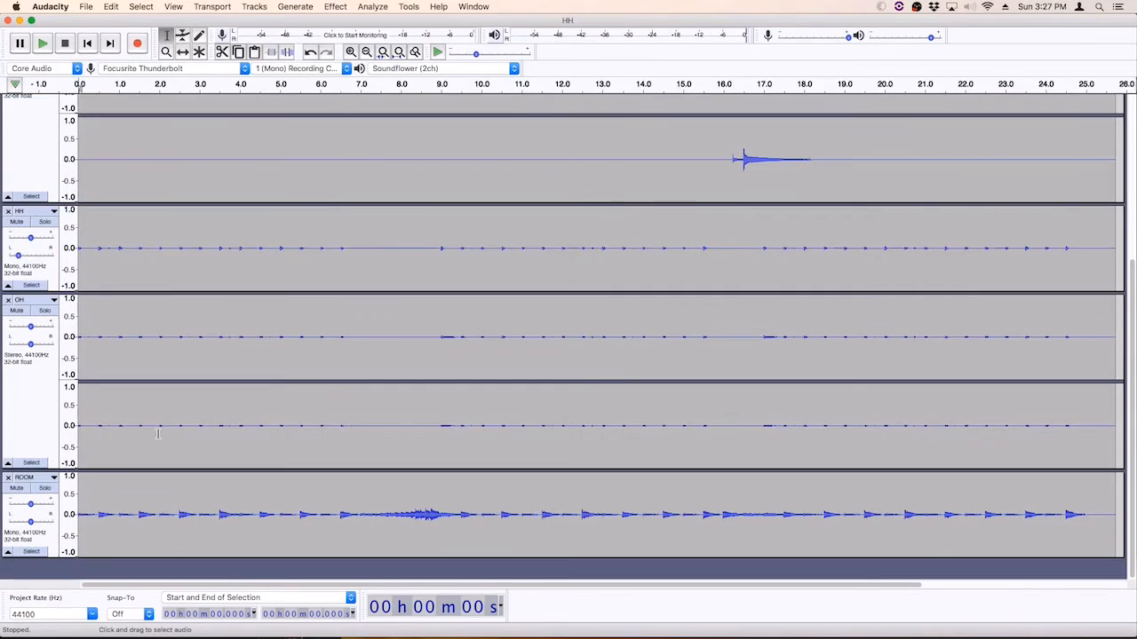
scroll(160, 435, up, 3)
scroll(200, 392, down, 3)
click(44, 488)
click(42, 44)
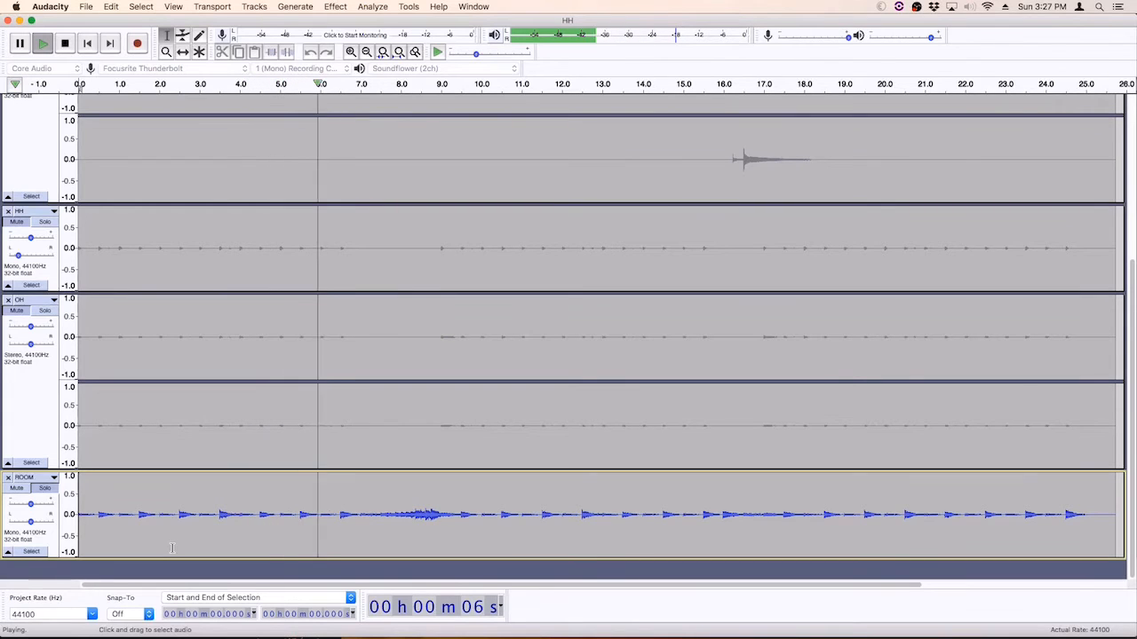
click(70, 47)
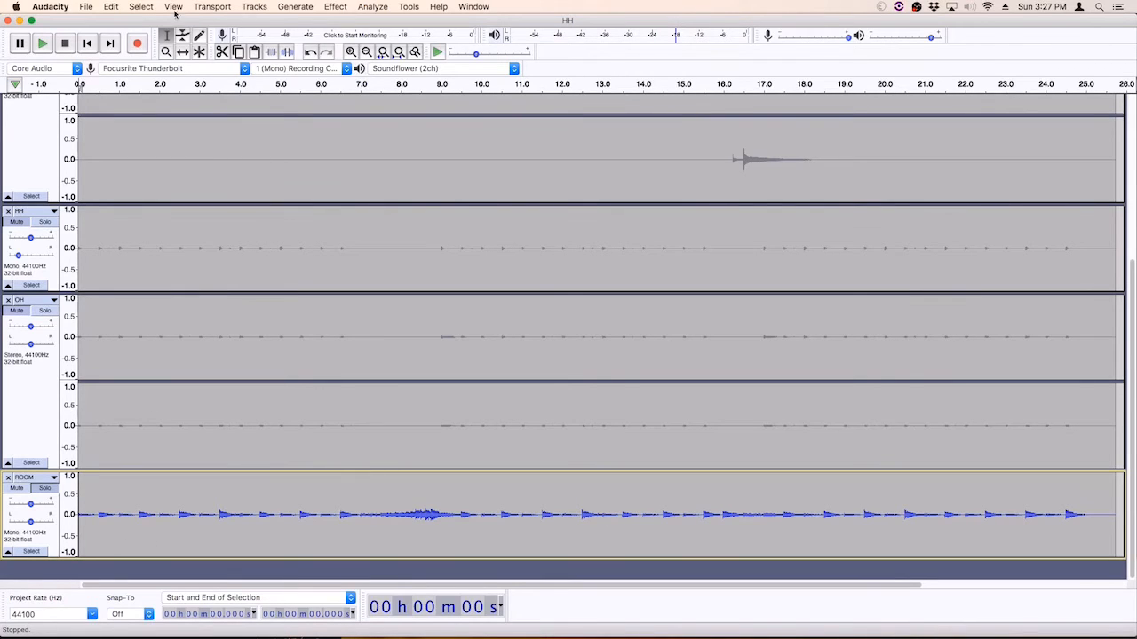
Apply Bass and Treble with 8 dB bass and 0 dB treble to the whole ROOM track and play the result
double_click(101, 520)
click(334, 6)
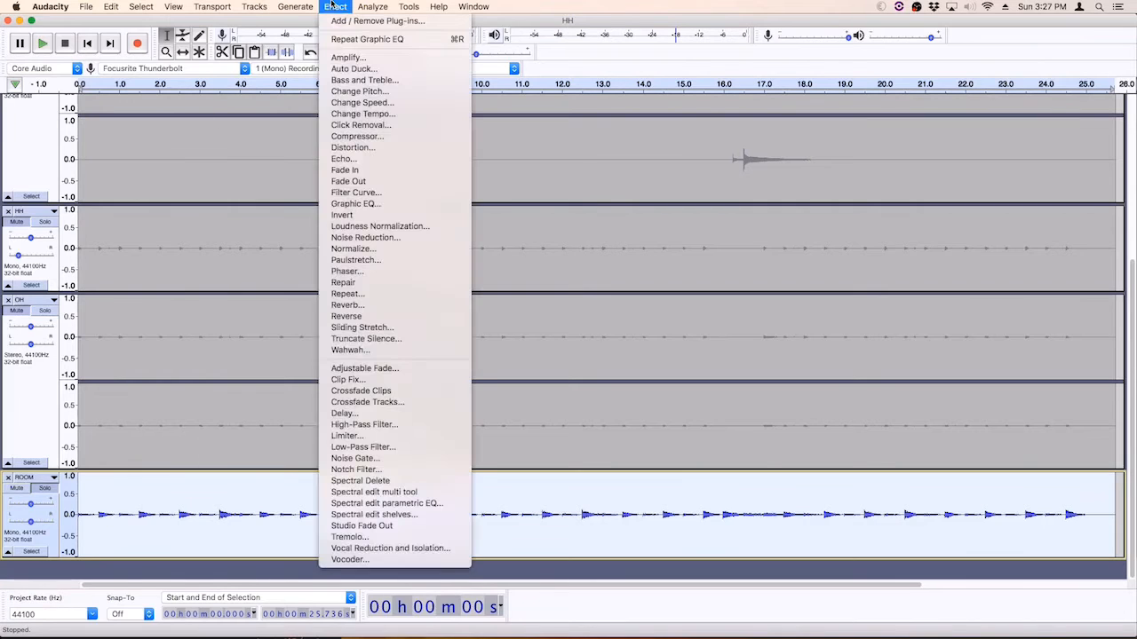
click(369, 80)
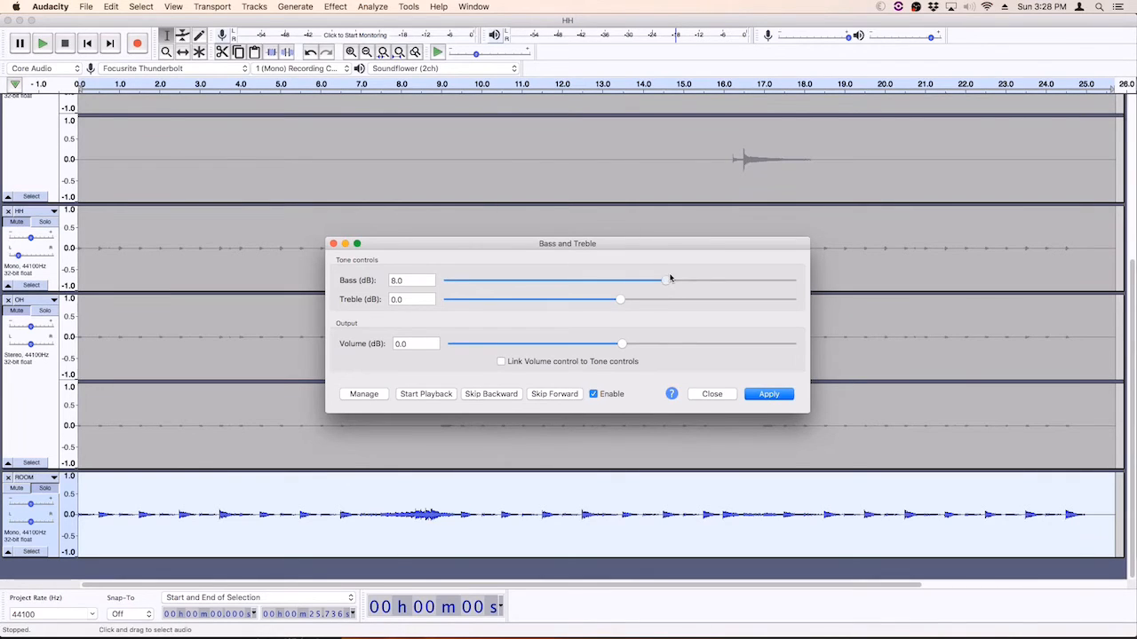
click(765, 395)
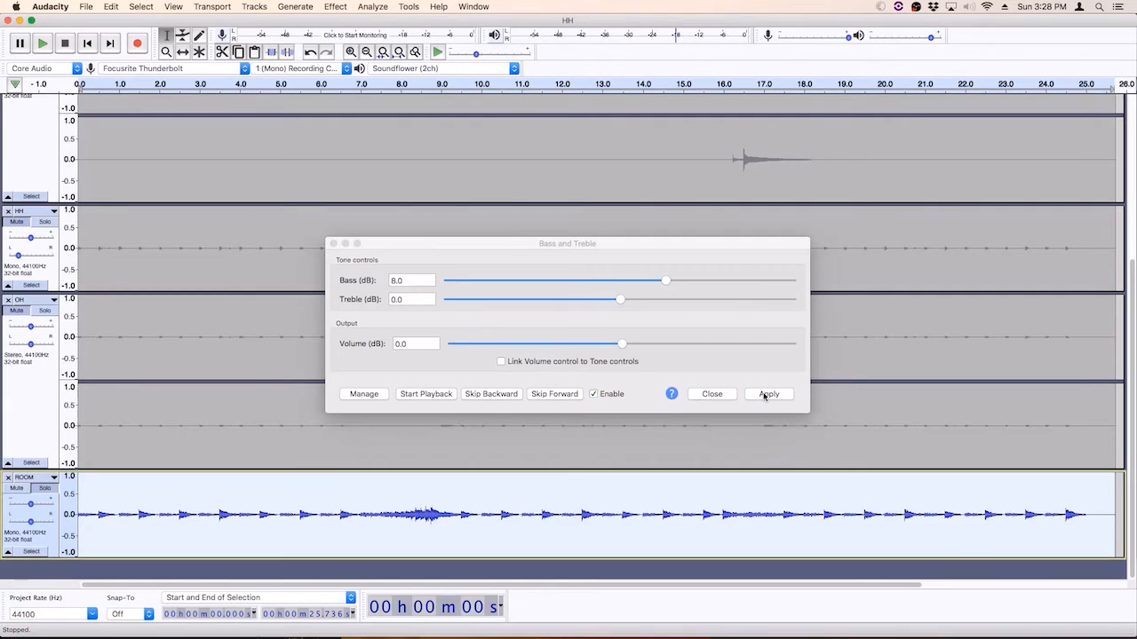
click(333, 242)
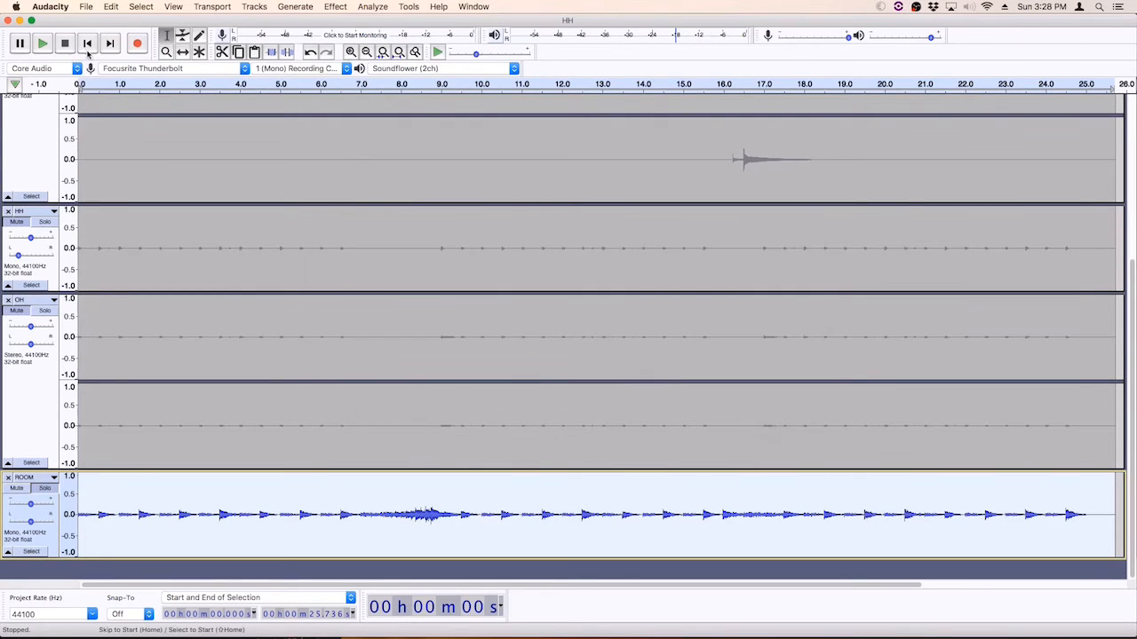
click(43, 50)
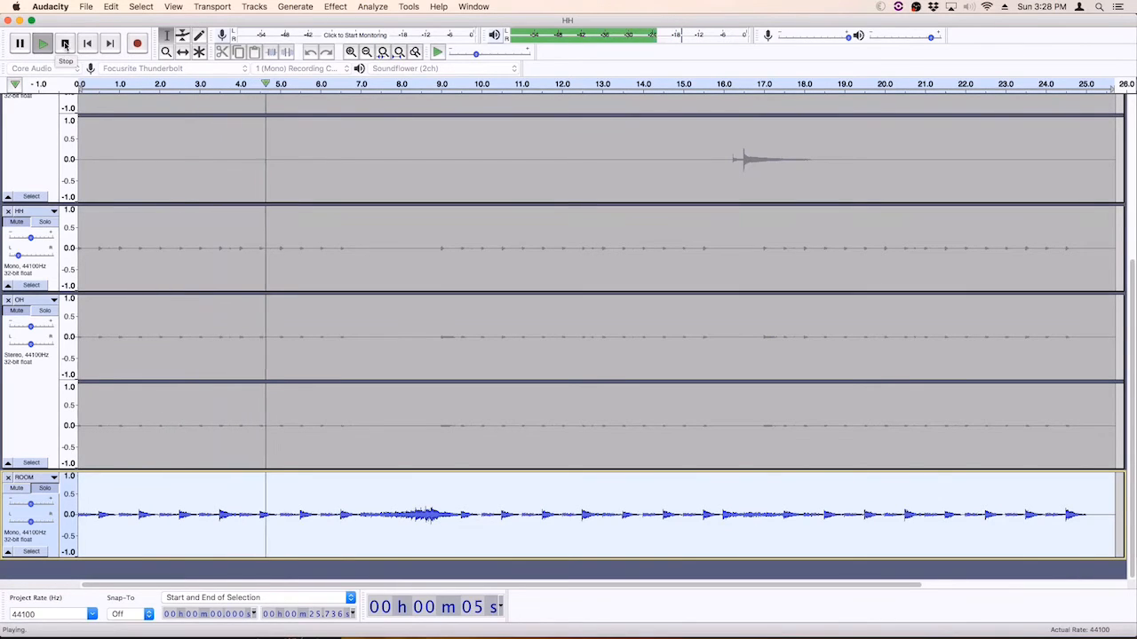
click(65, 45)
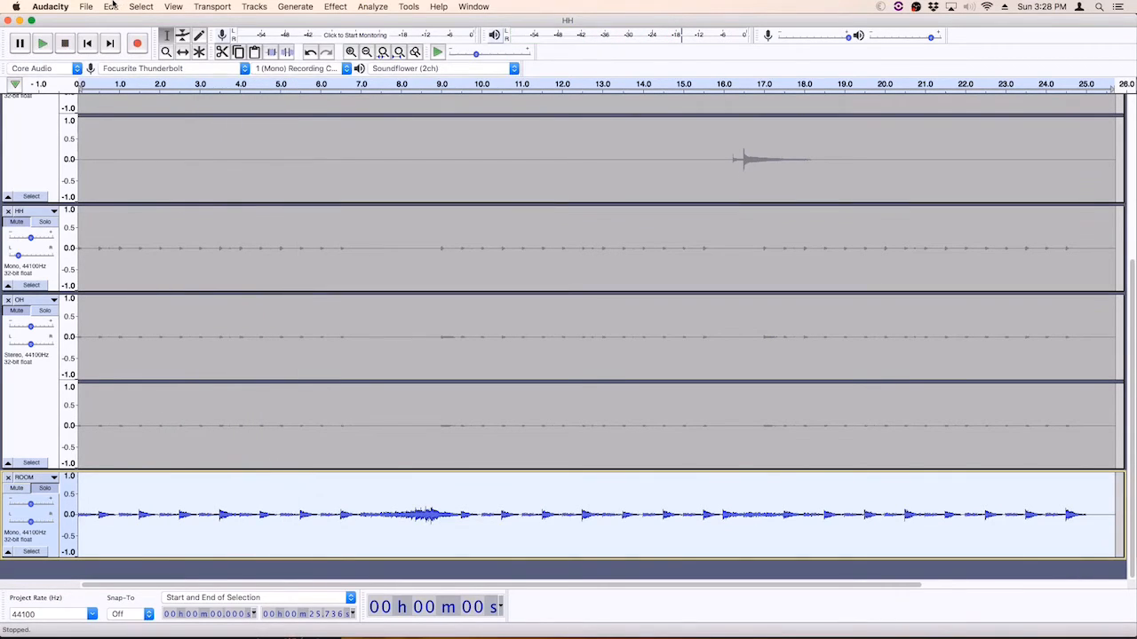
Undo the Bass and Treble effect on ROOM and play the original track from the start for comparison
click(111, 6)
click(124, 21)
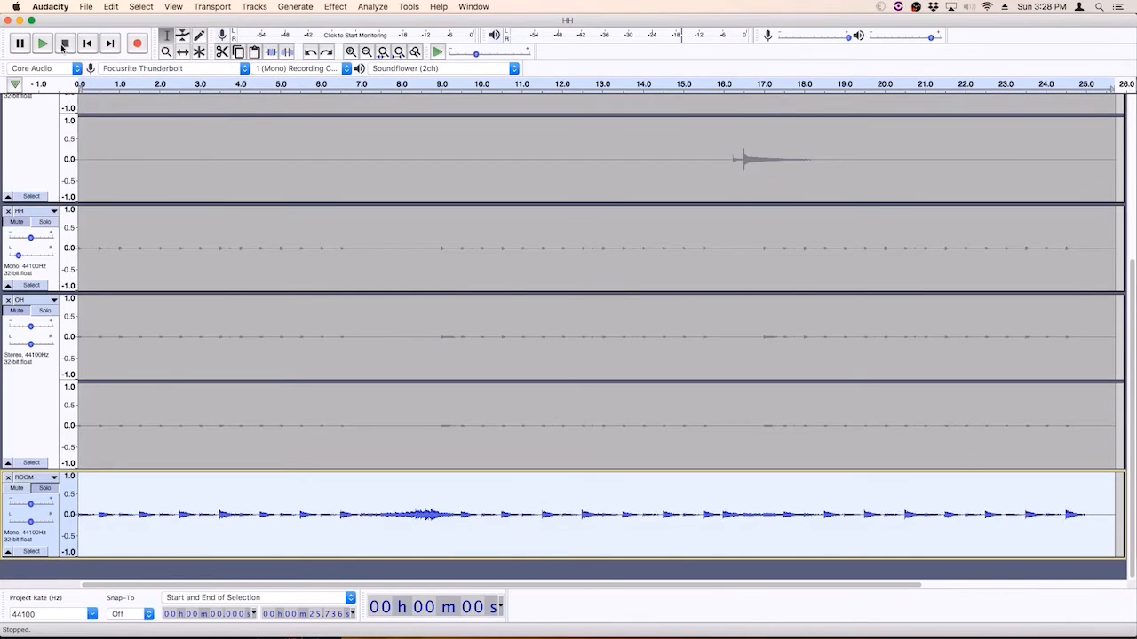
click(42, 43)
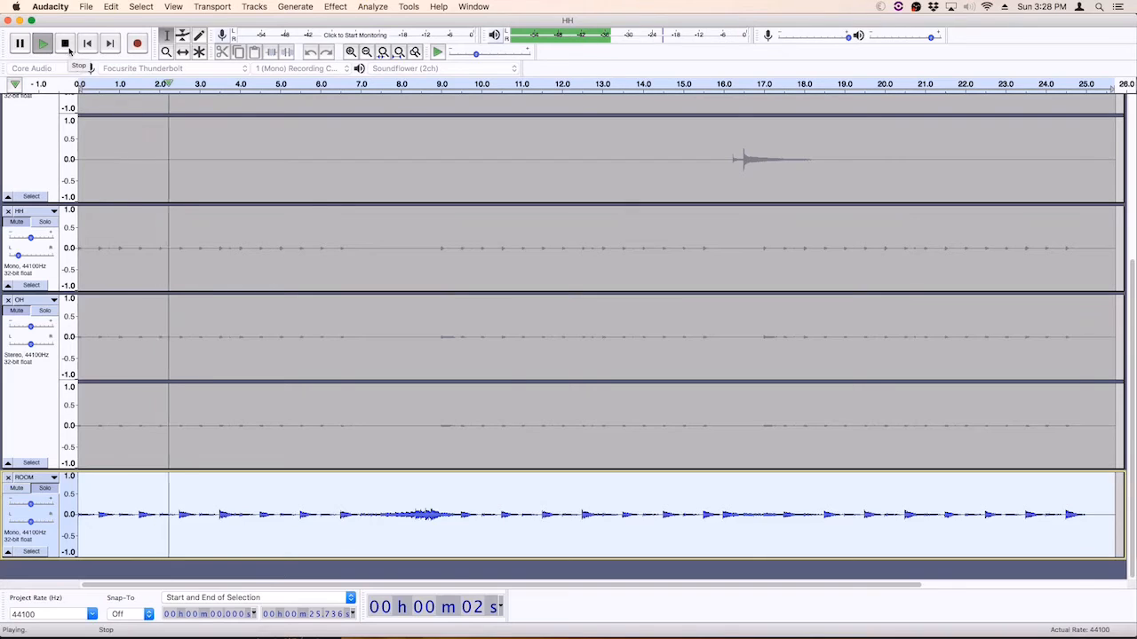
Play the soloed ROOM track from the start for a few more seconds, and stop
click(66, 44)
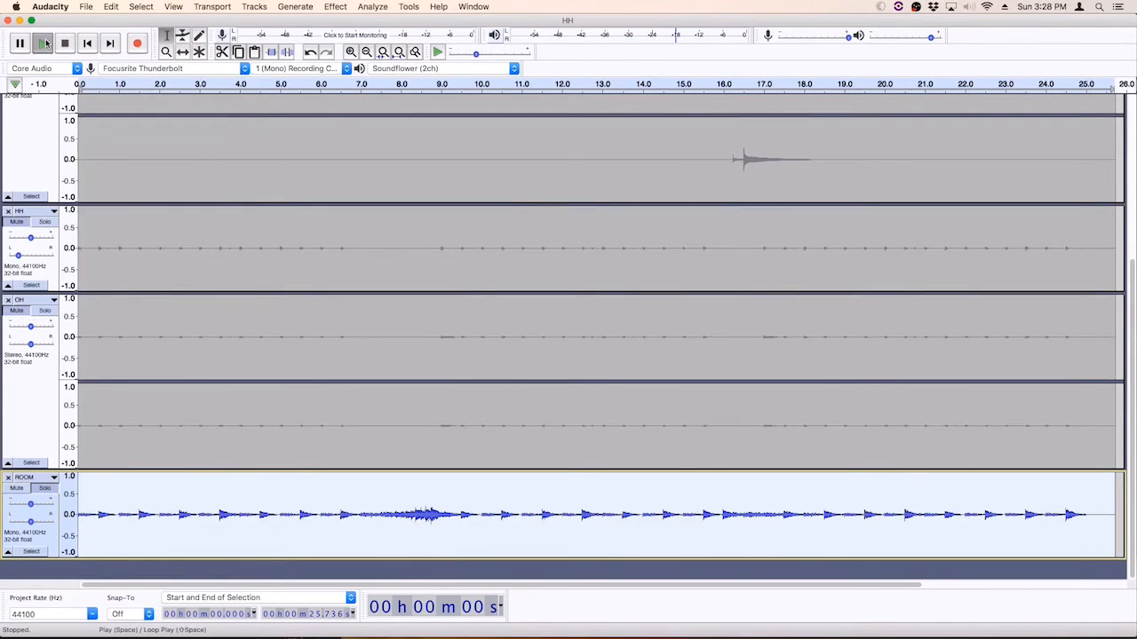
click(45, 43)
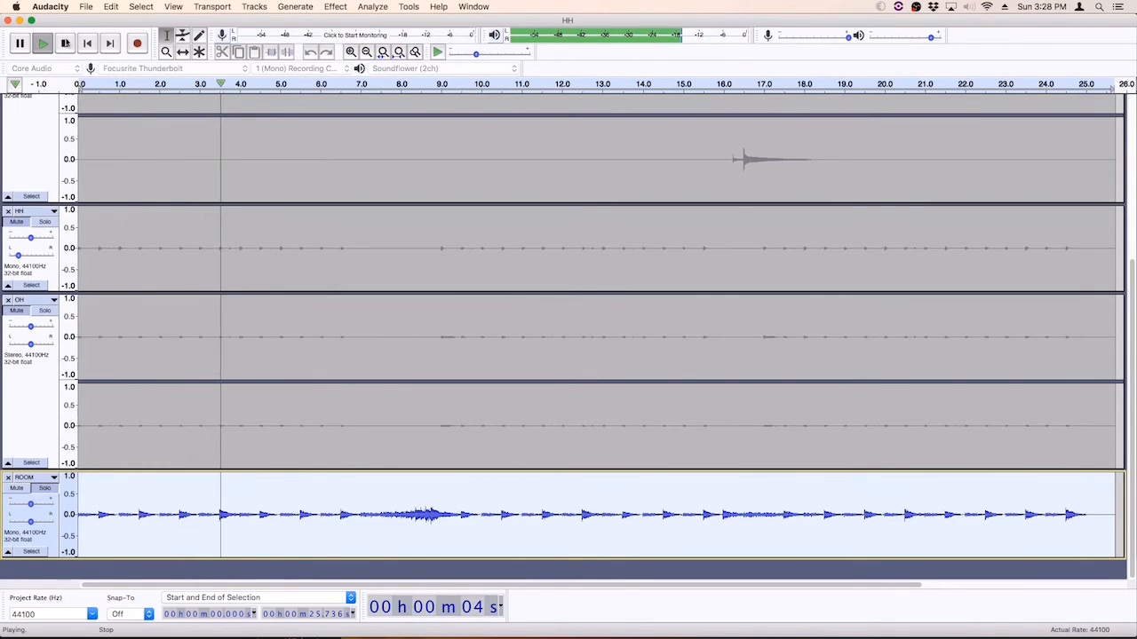
click(67, 46)
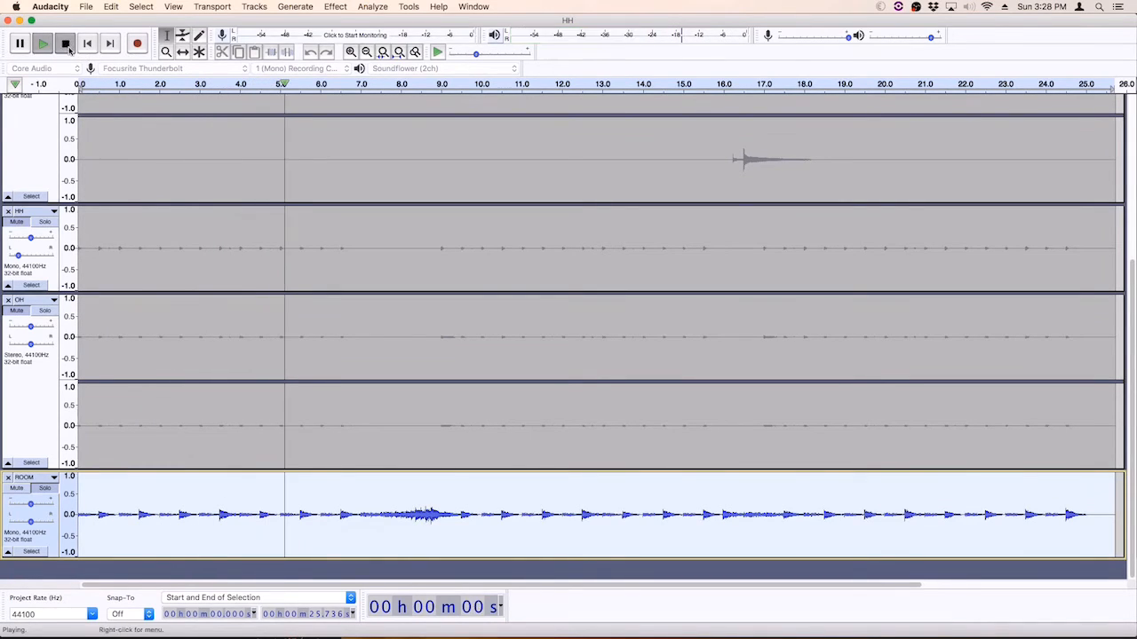
Apply Graphic EQ with only the 2.5k band boosted to the whole ROOM track, and play the result for several seconds
click(146, 515)
double_click(135, 510)
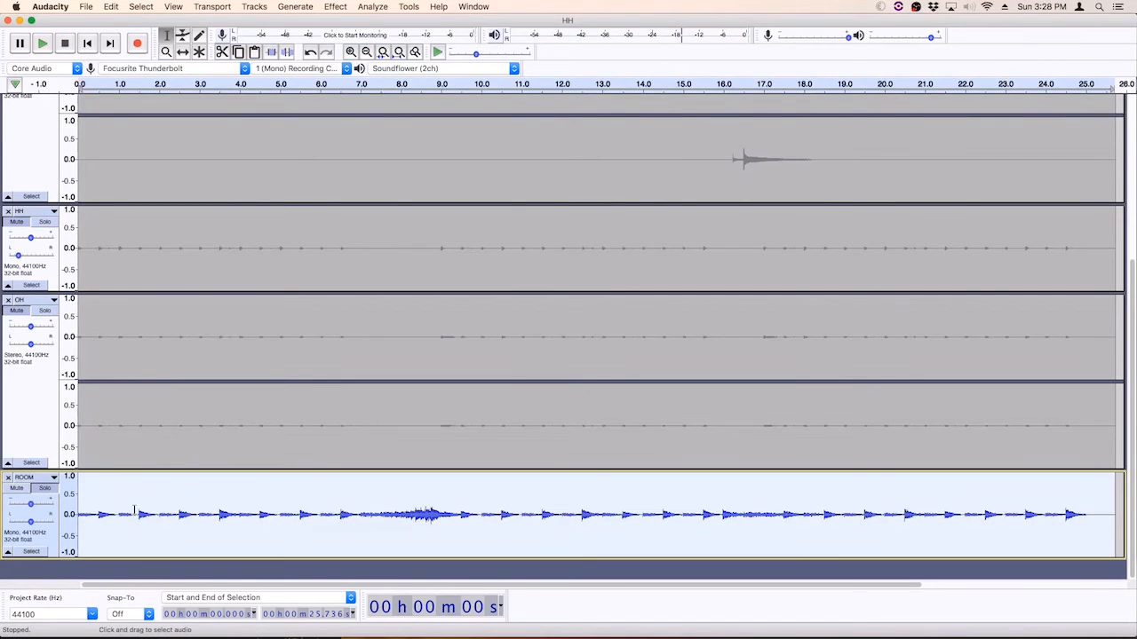
click(335, 7)
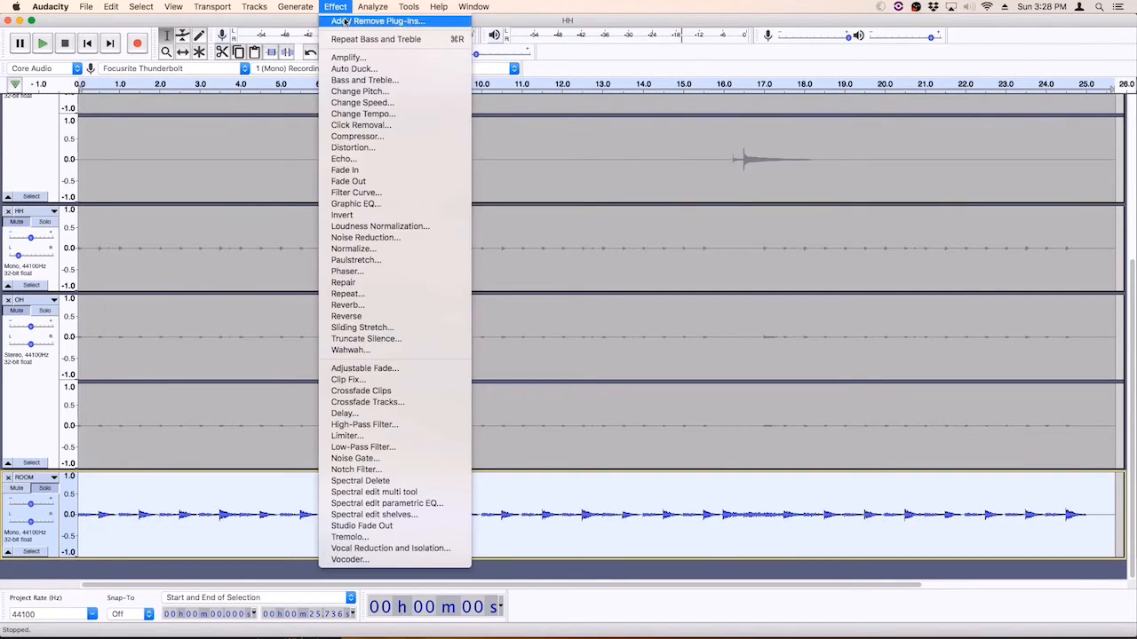
click(377, 203)
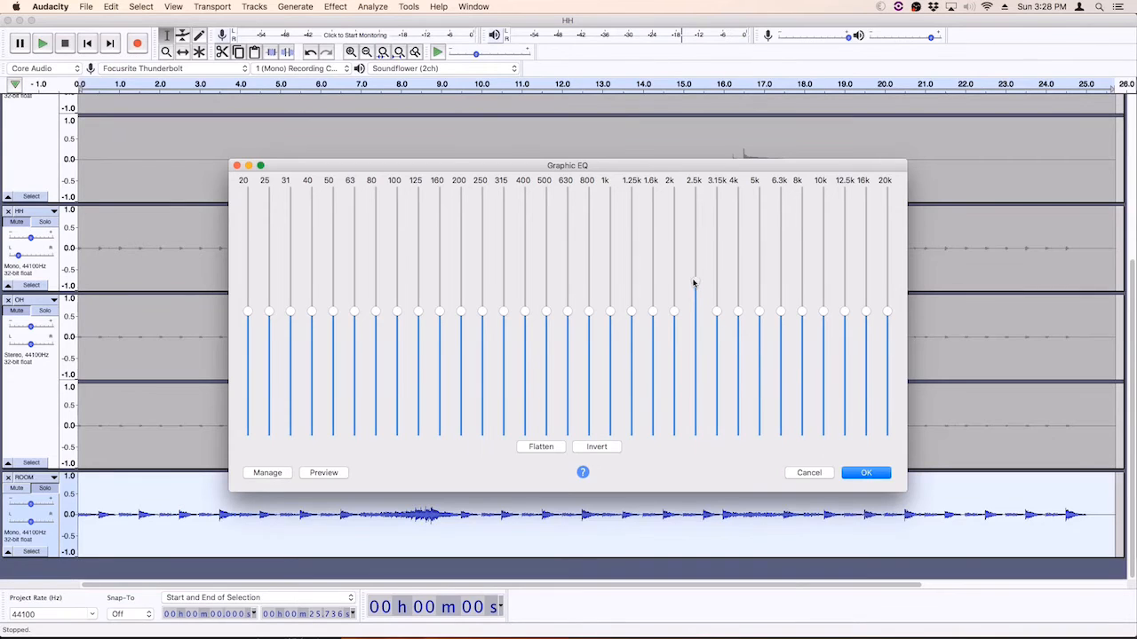
click(867, 472)
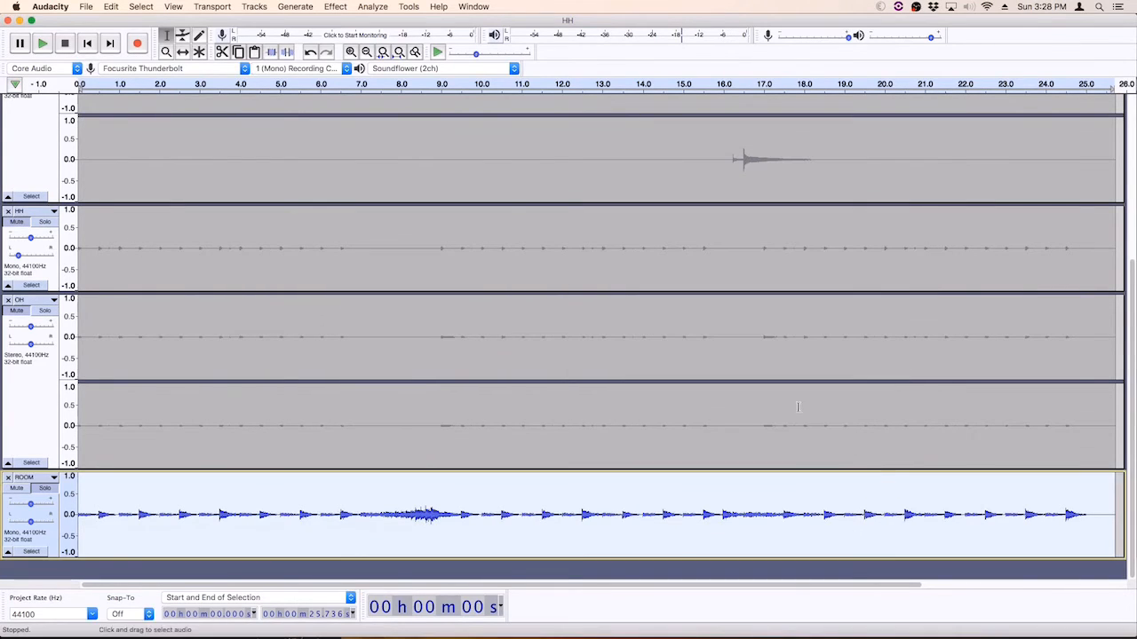
click(48, 44)
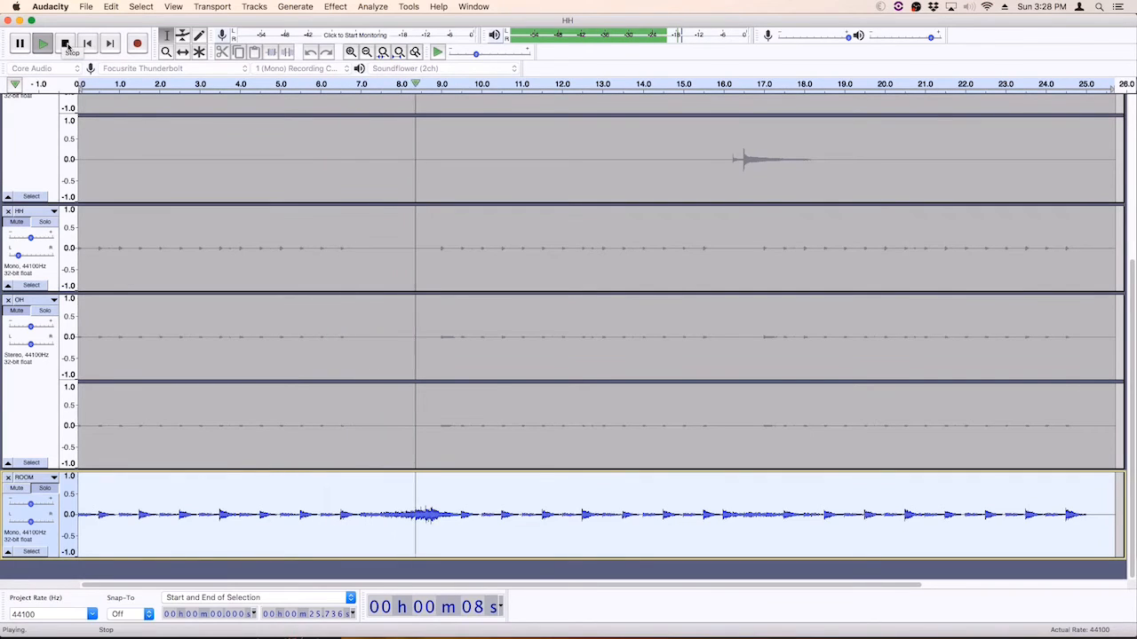
click(65, 45)
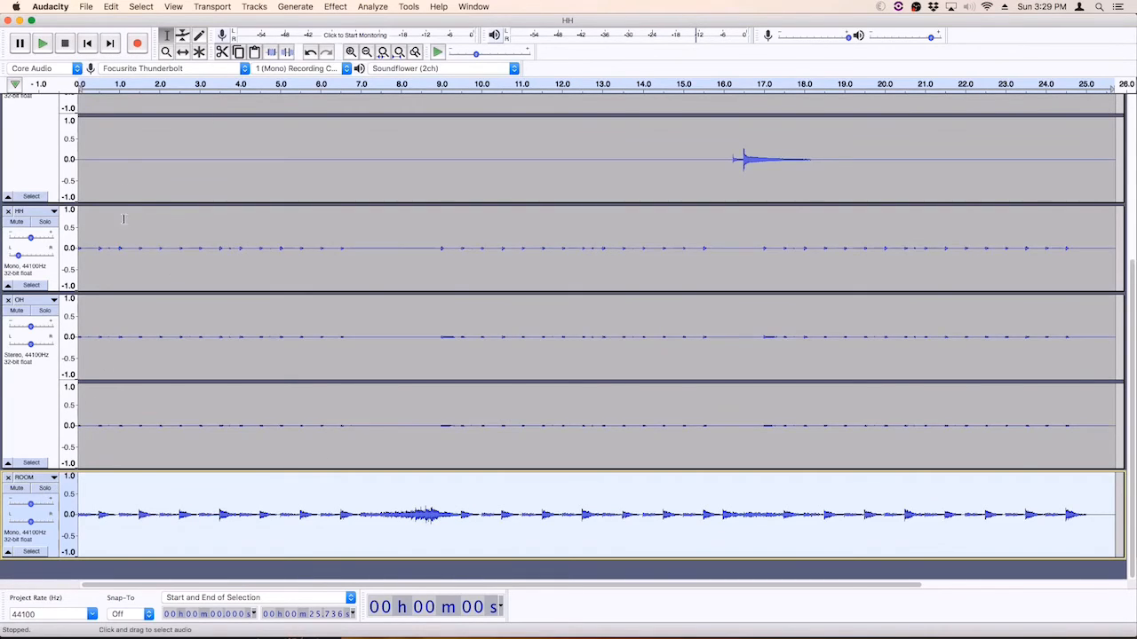
Play the full mix with the Mixer Board open, lower the SNARE gain slightly and raise the HH gain to about +1.8 dB
key(space)
click(174, 6)
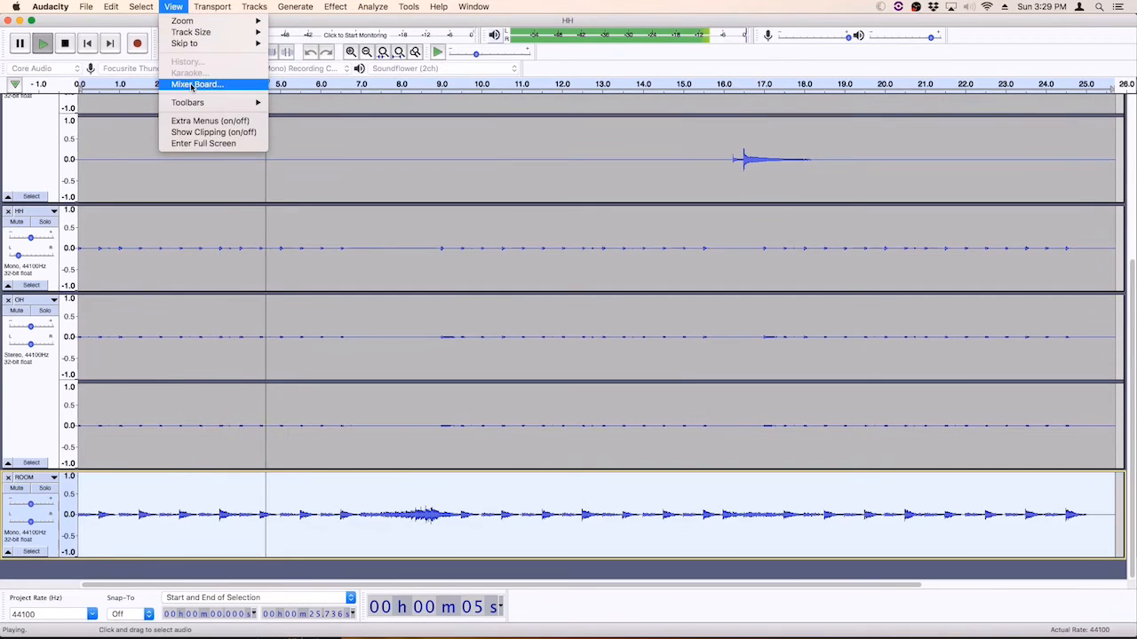
click(265, 102)
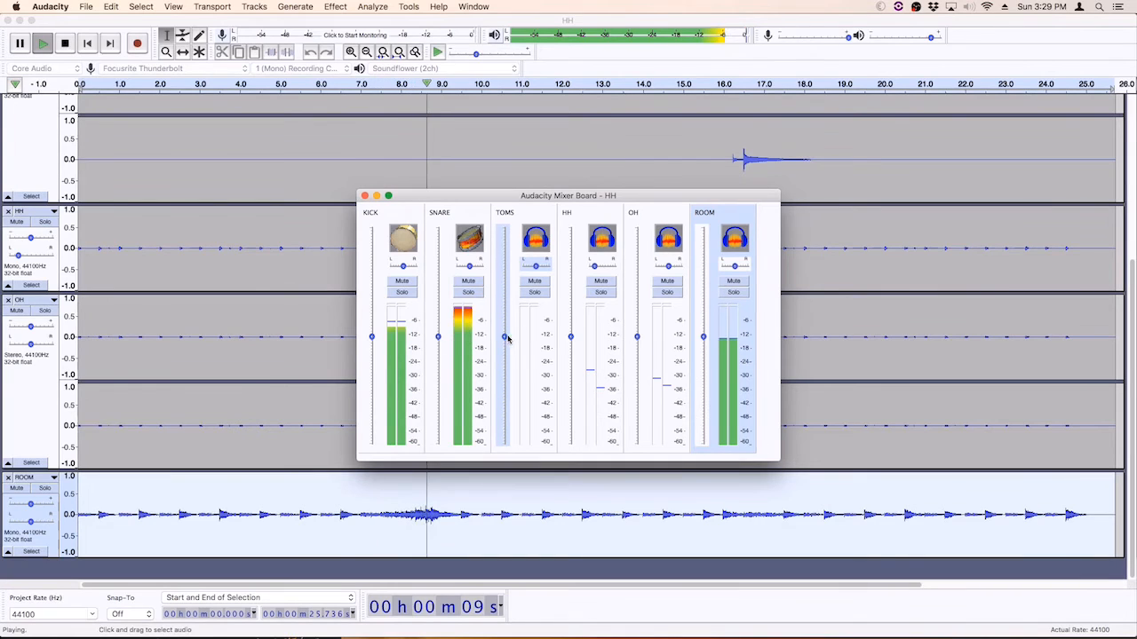
drag(438, 337, 437, 350)
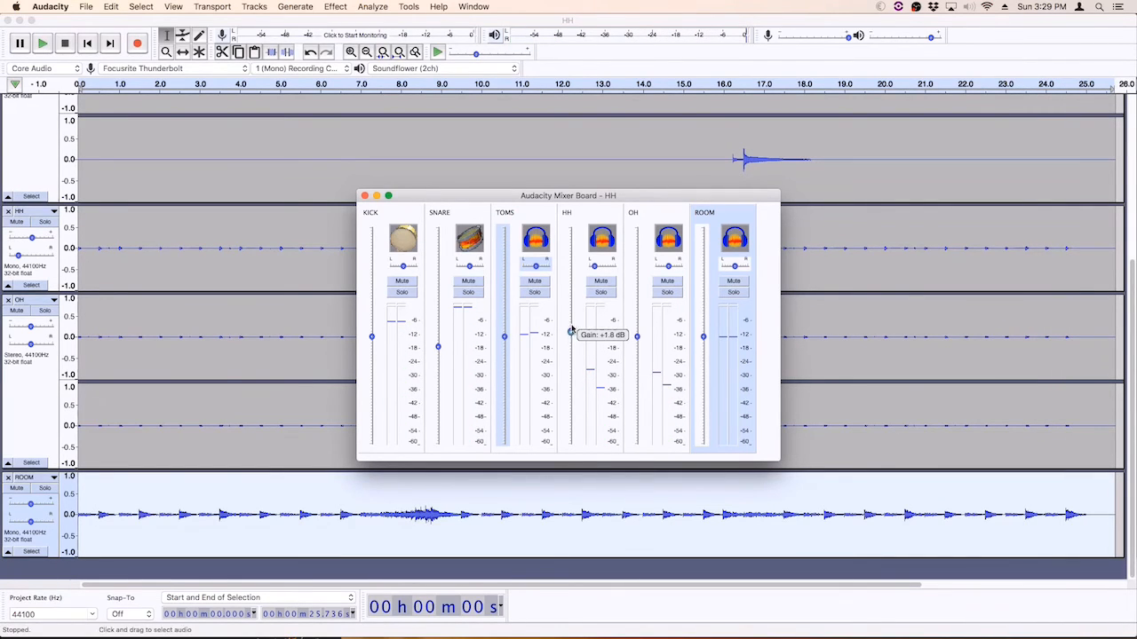
Replay the mix, try the ROOM gain at -13.4 dB and -10.0 dB, and settle on a milder reduction
key(space)
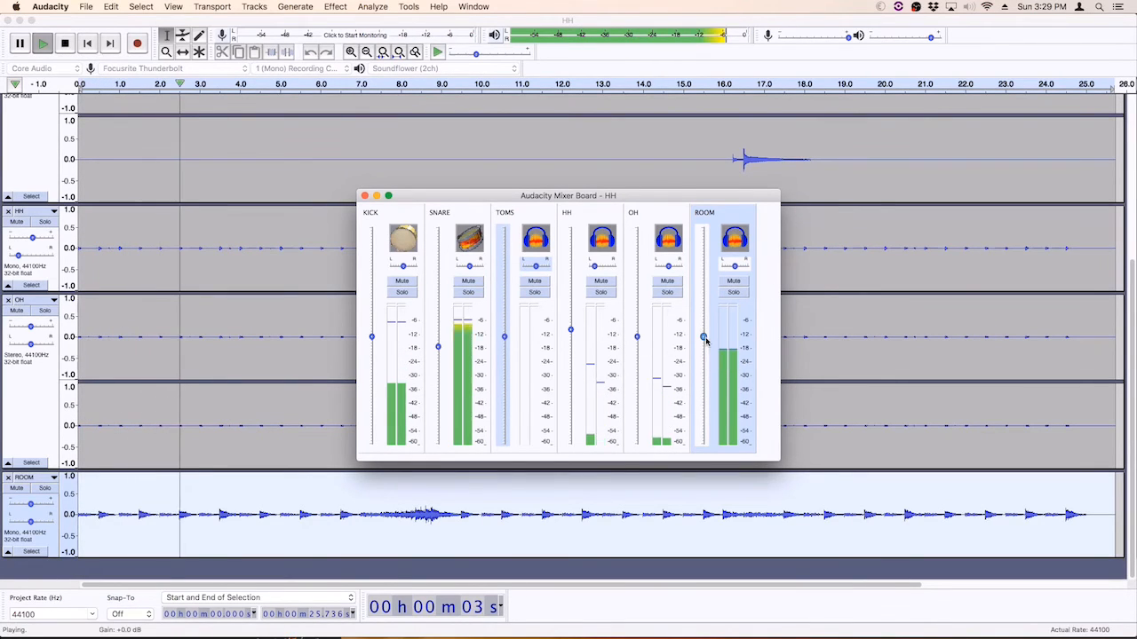
mouse_move(706, 340)
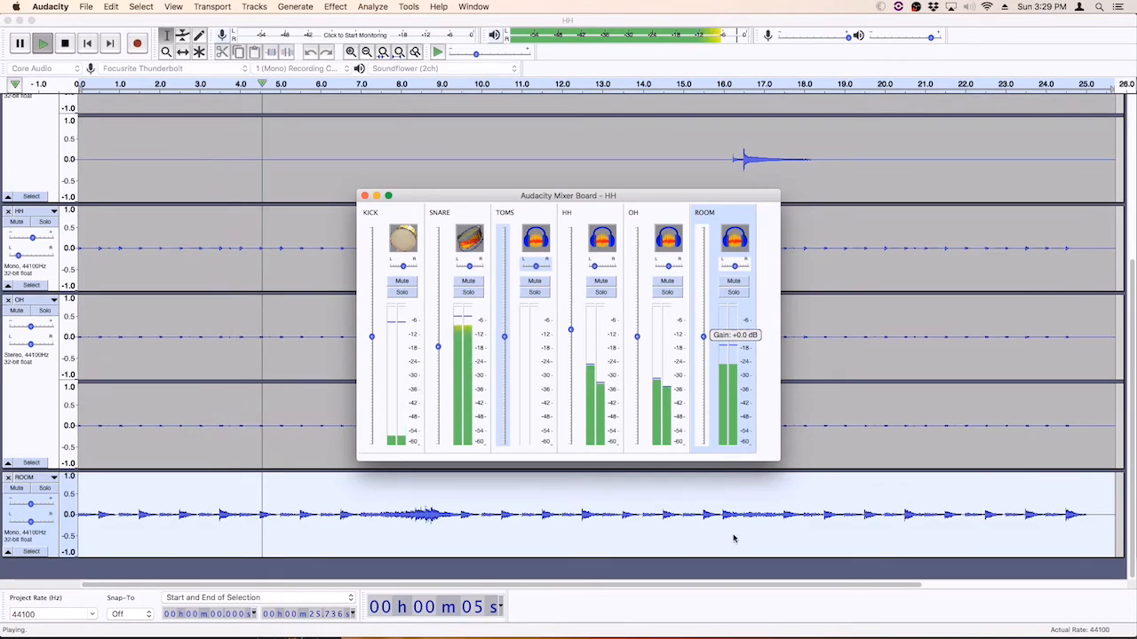
drag(703, 338, 706, 384)
mouse_move(704, 382)
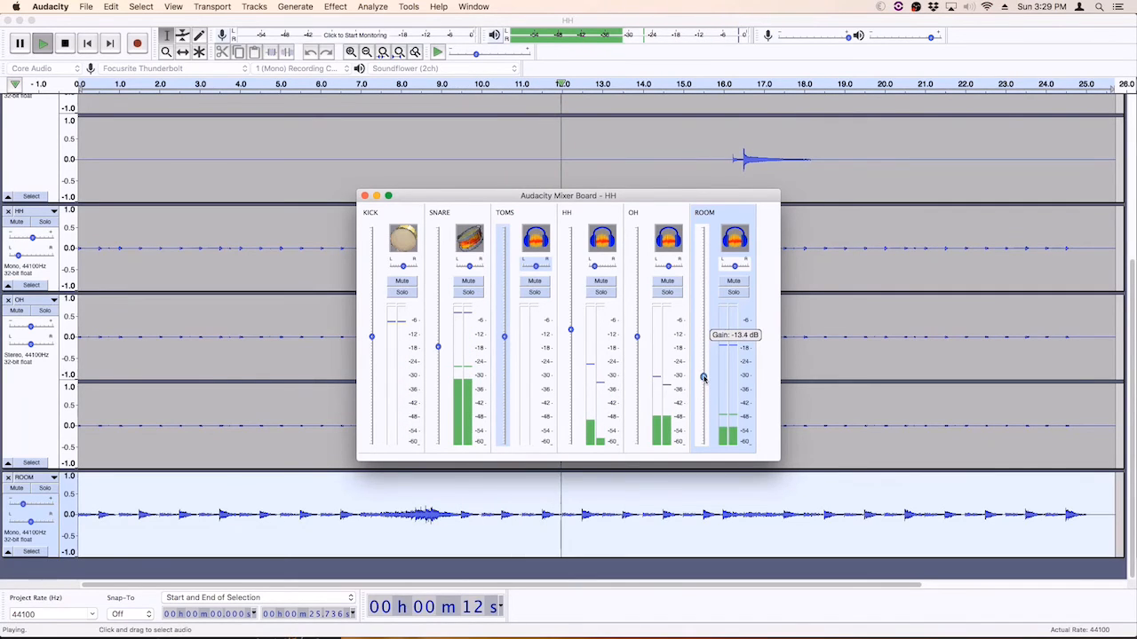
drag(702, 377, 703, 370)
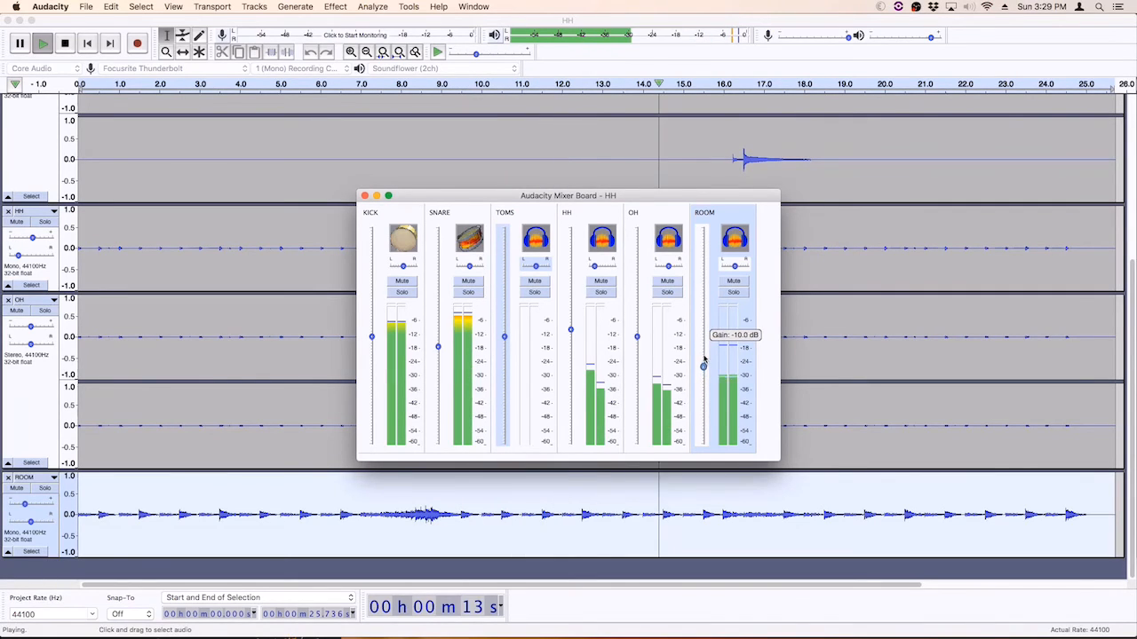
drag(704, 351, 699, 329)
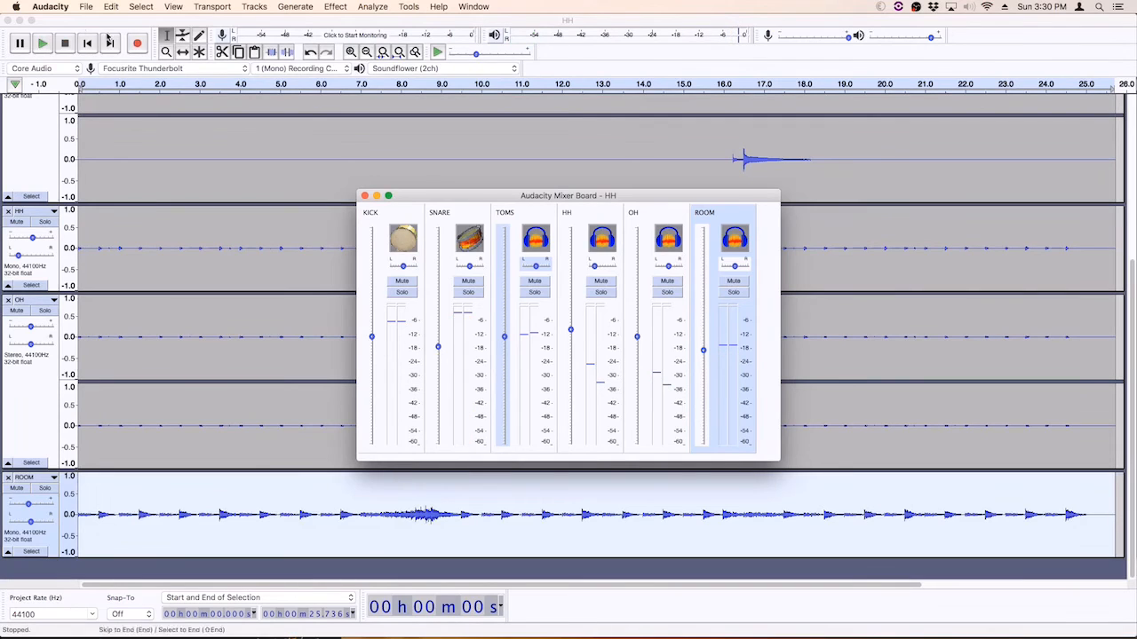
click(66, 46)
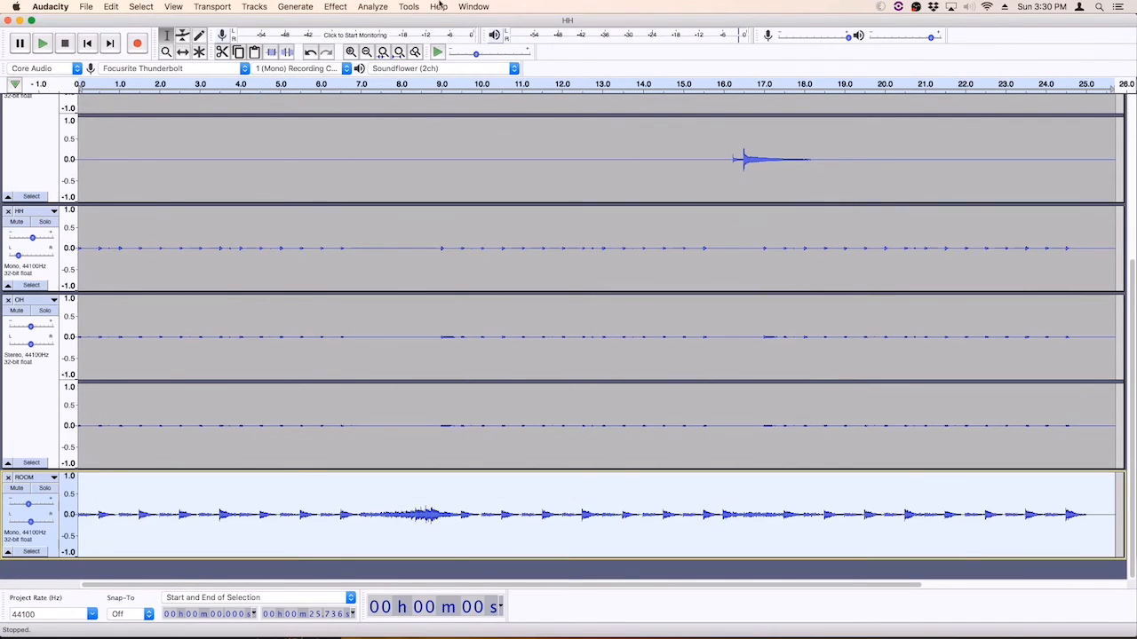
Reopen the Mixer Board to review the track levels, and close it
click(173, 6)
click(204, 87)
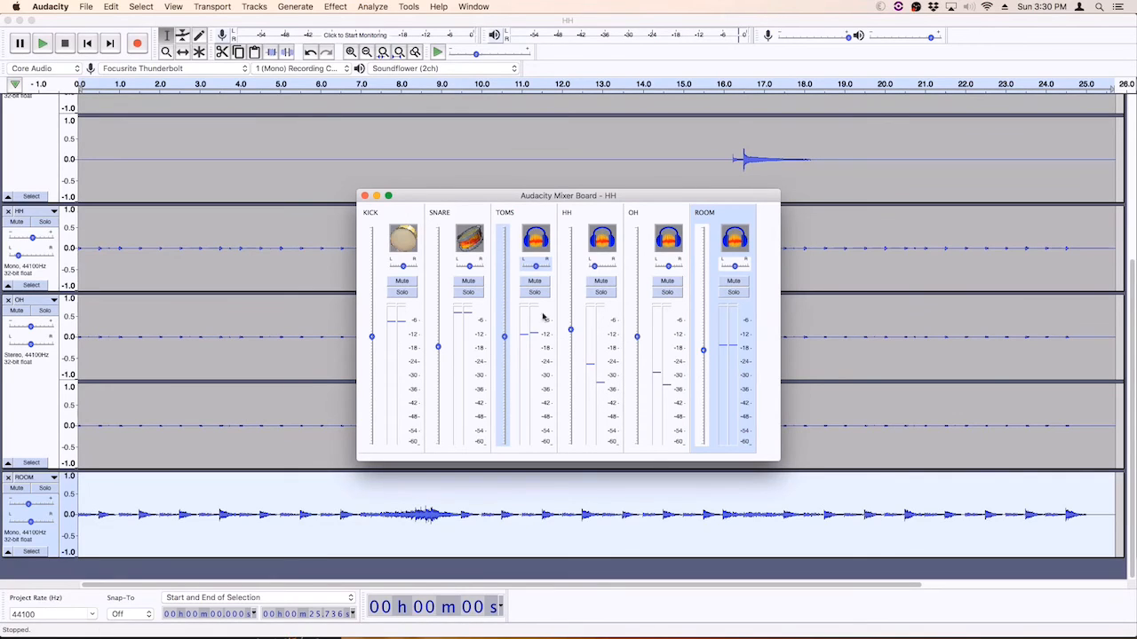
click(364, 195)
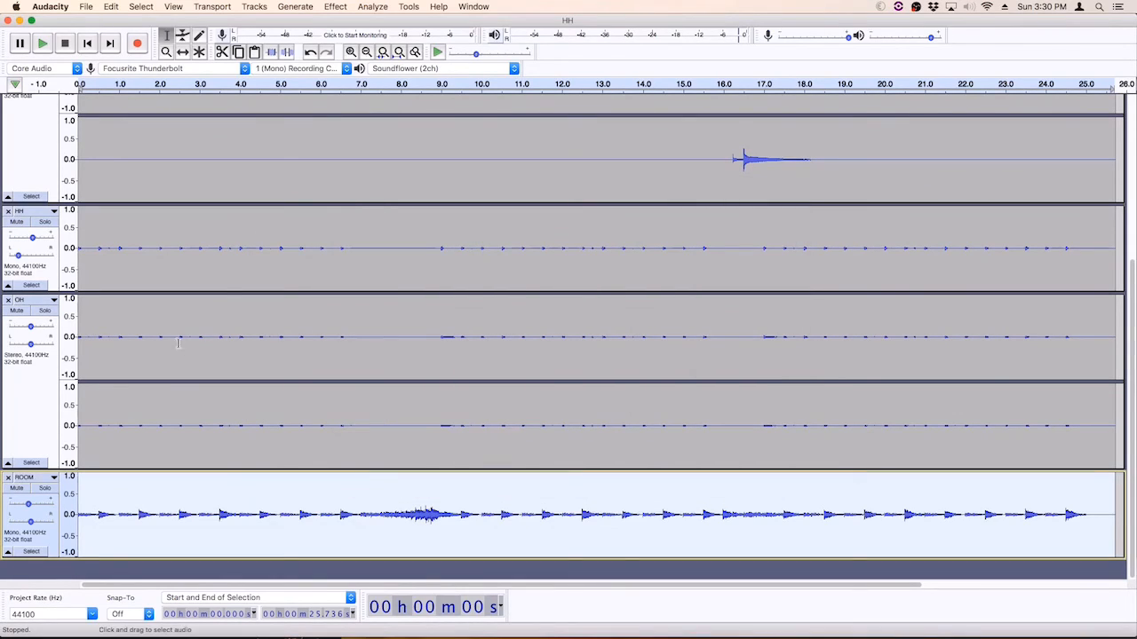
Try to apply the Spectral edit parametric EQ effect to the ROOM track
click(335, 7)
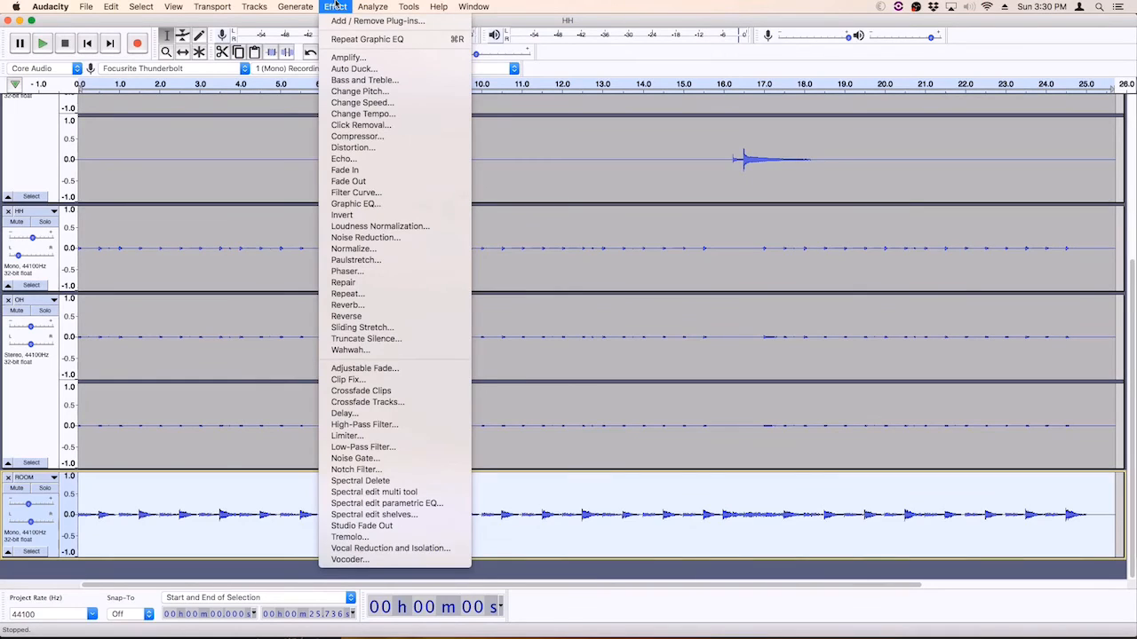
click(216, 598)
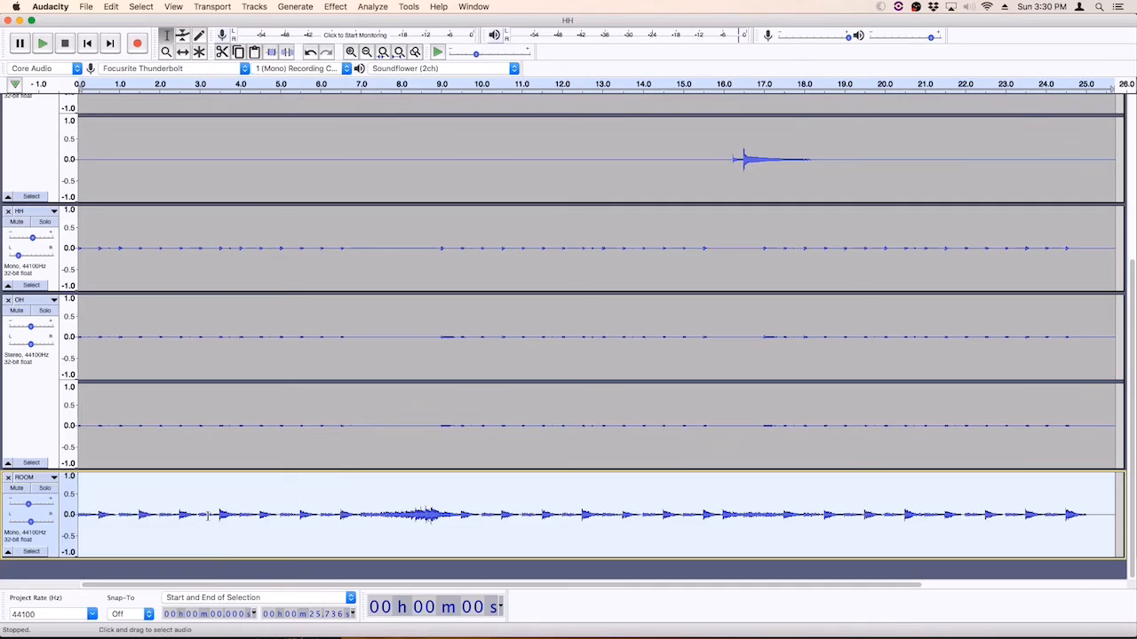
click(336, 6)
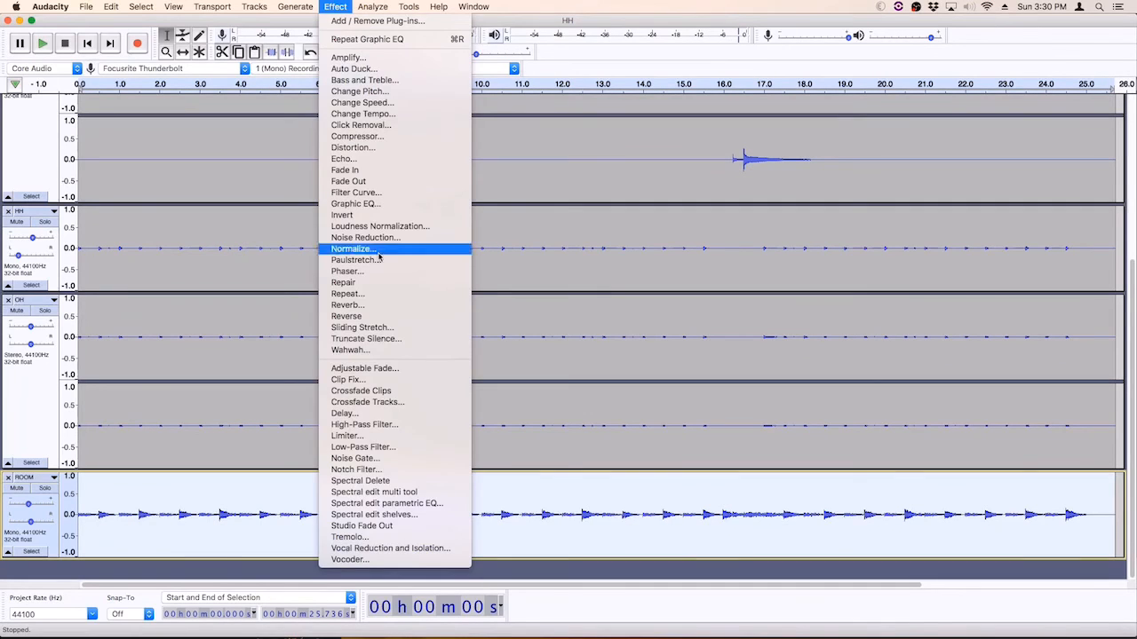
click(457, 508)
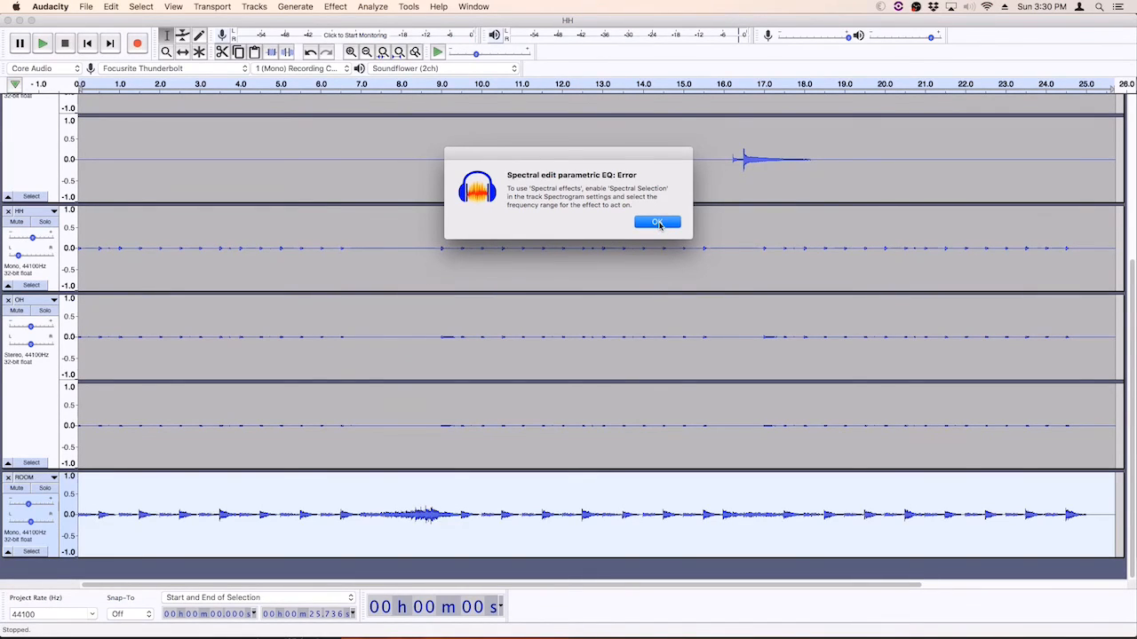
click(657, 223)
Open Graphic EQ for the ROOM track, flatten all frequency bands, and close it without applying
click(334, 6)
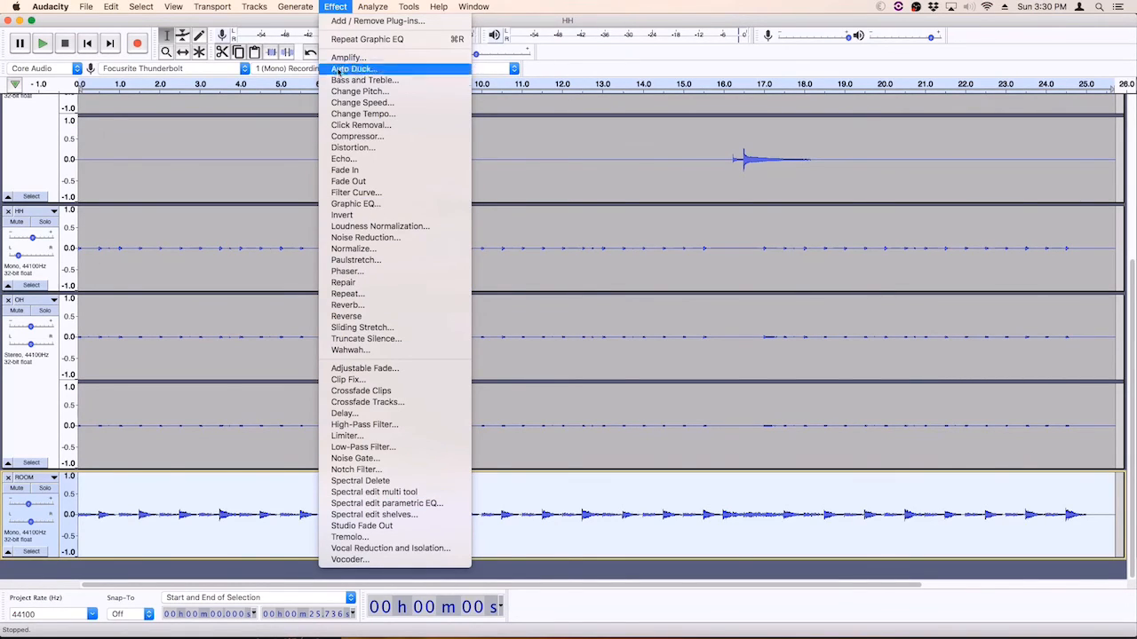
click(382, 204)
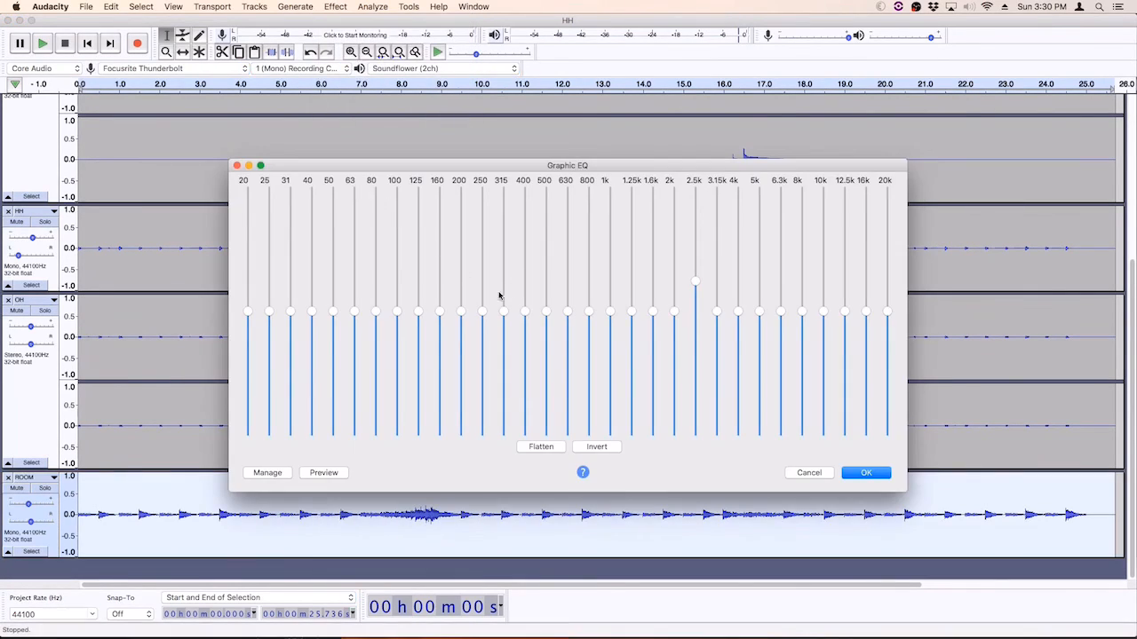
click(542, 447)
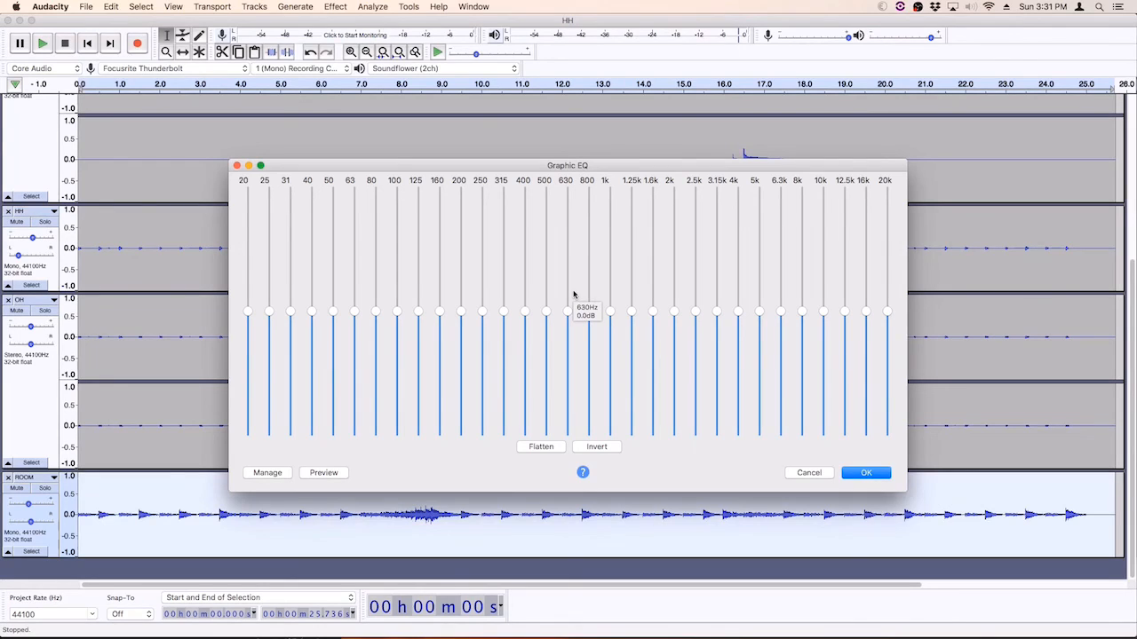
drag(592, 170, 572, 159)
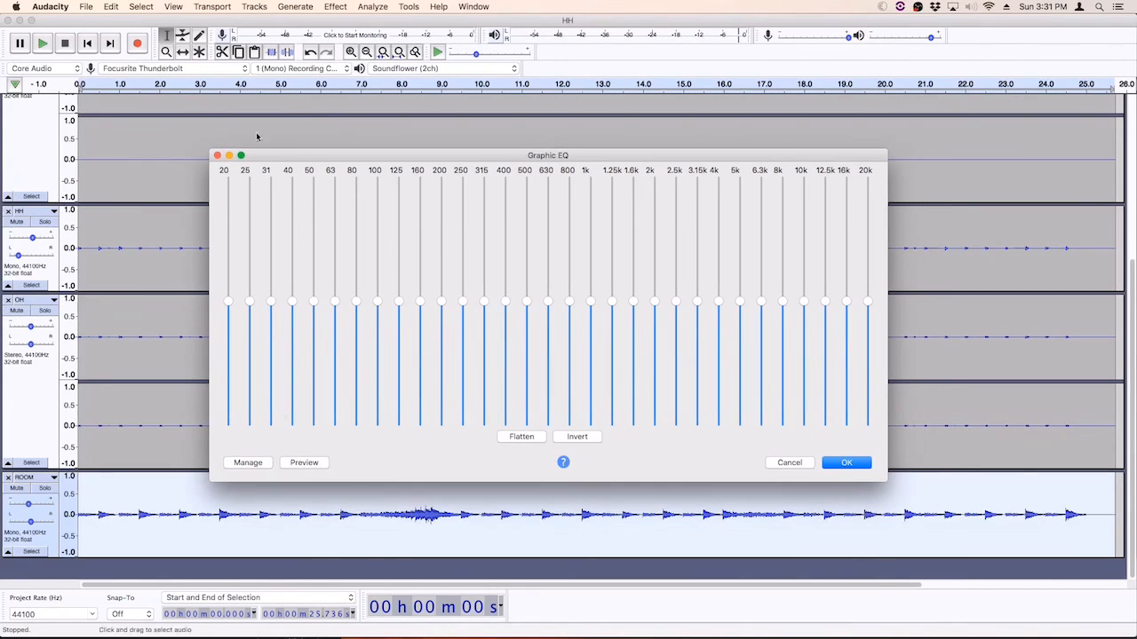
click(218, 158)
Move the cursor to the start of the project, clearing the ROOM selection
click(335, 6)
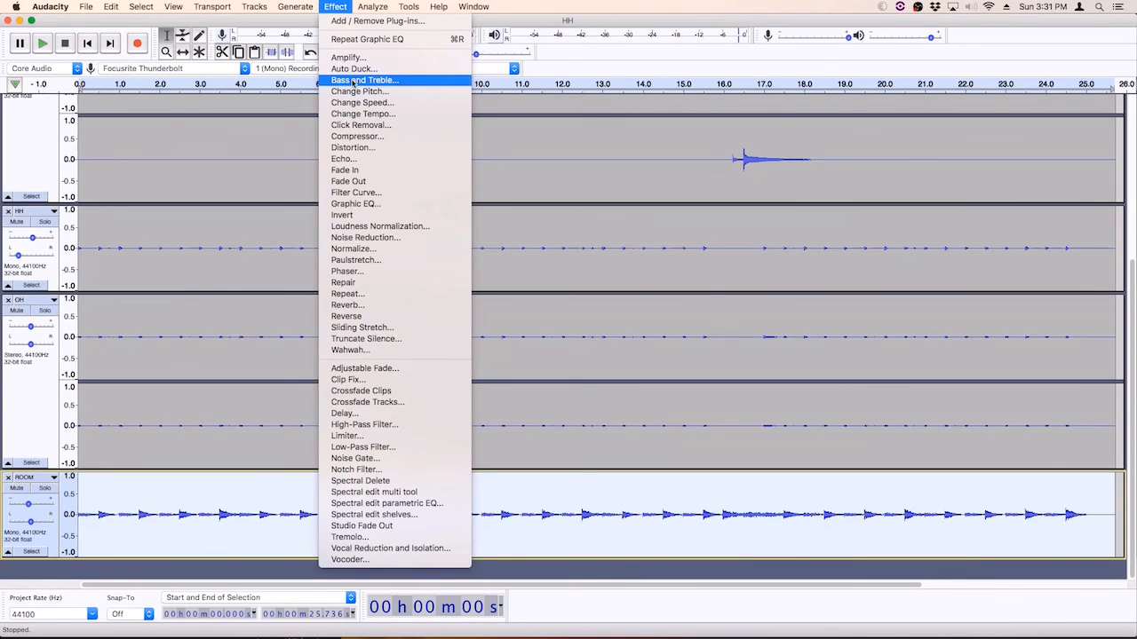
click(182, 196)
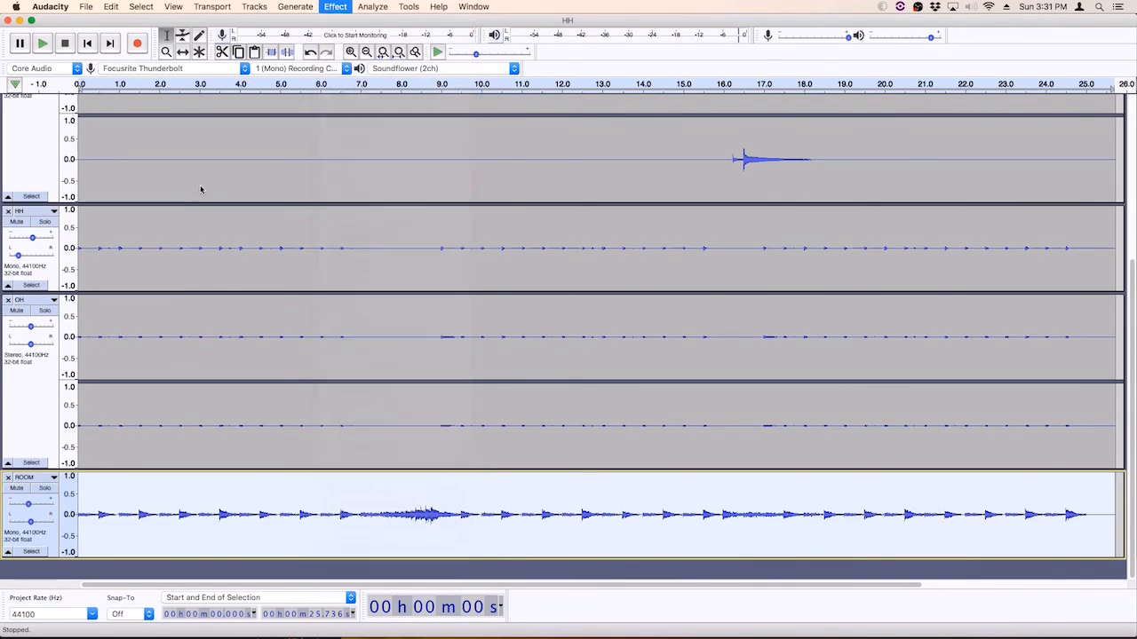
click(88, 45)
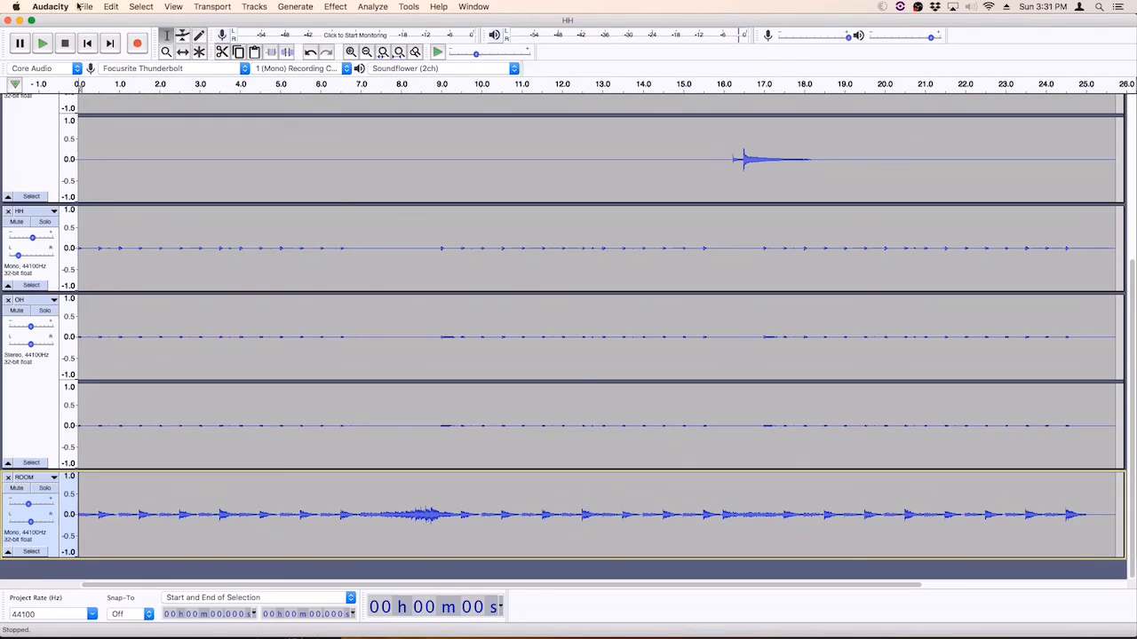